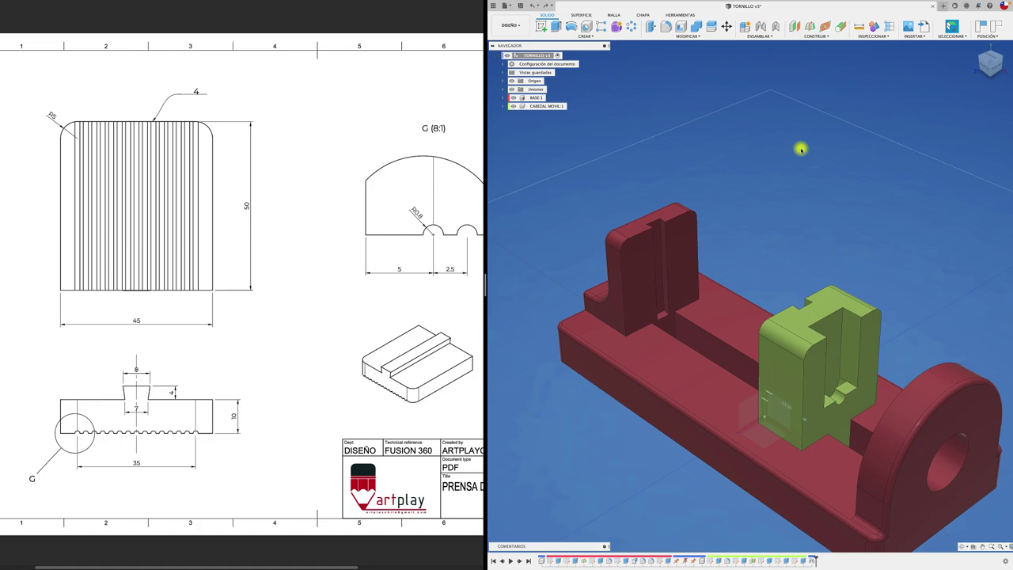
- Add a new component named MORDAZA to the vise assembly
scroll(226, 273, "right", 2)
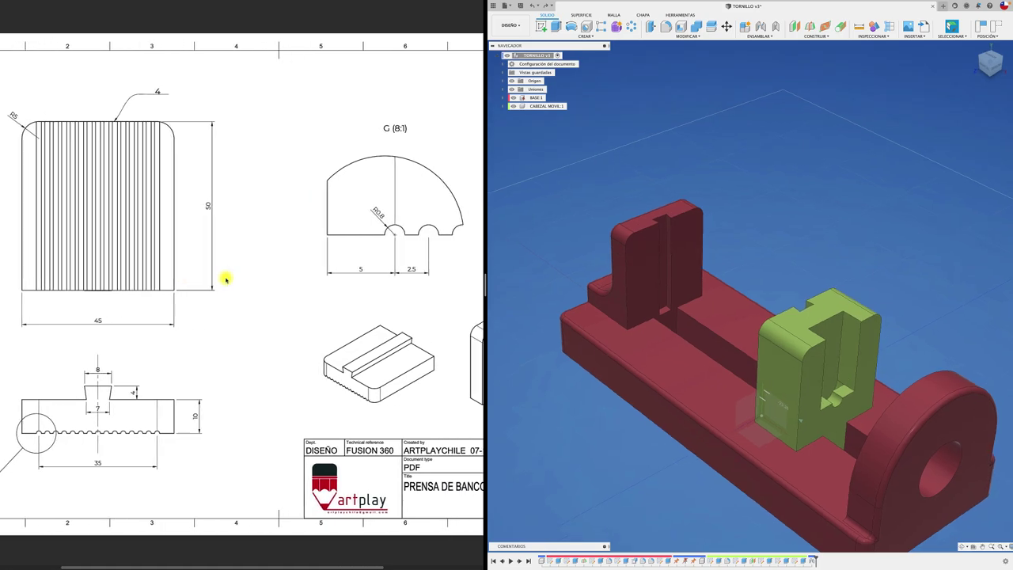
scroll(227, 279, "right", 2)
scroll(330, 318, "right", 3)
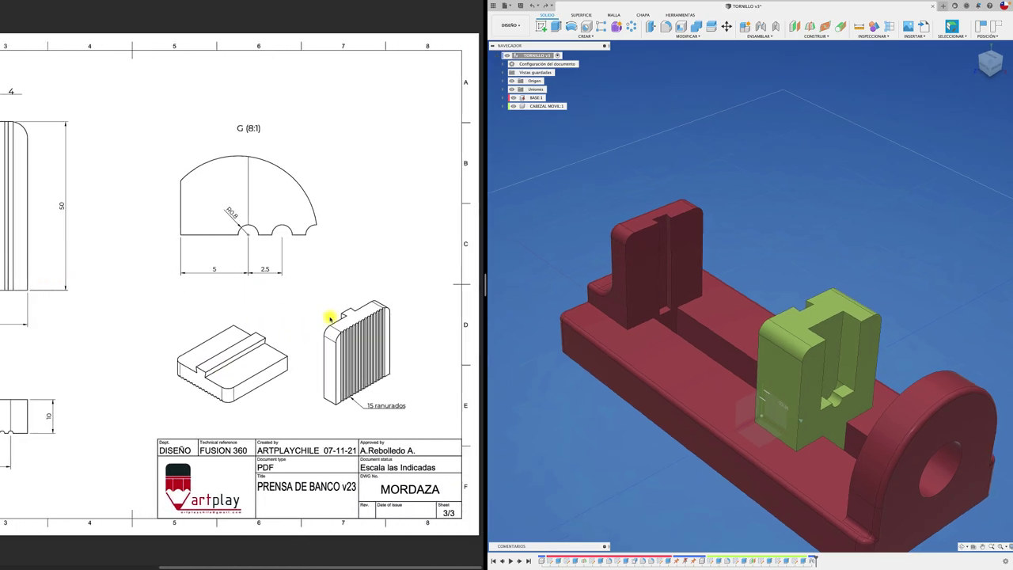
scroll(330, 318, "left", 4)
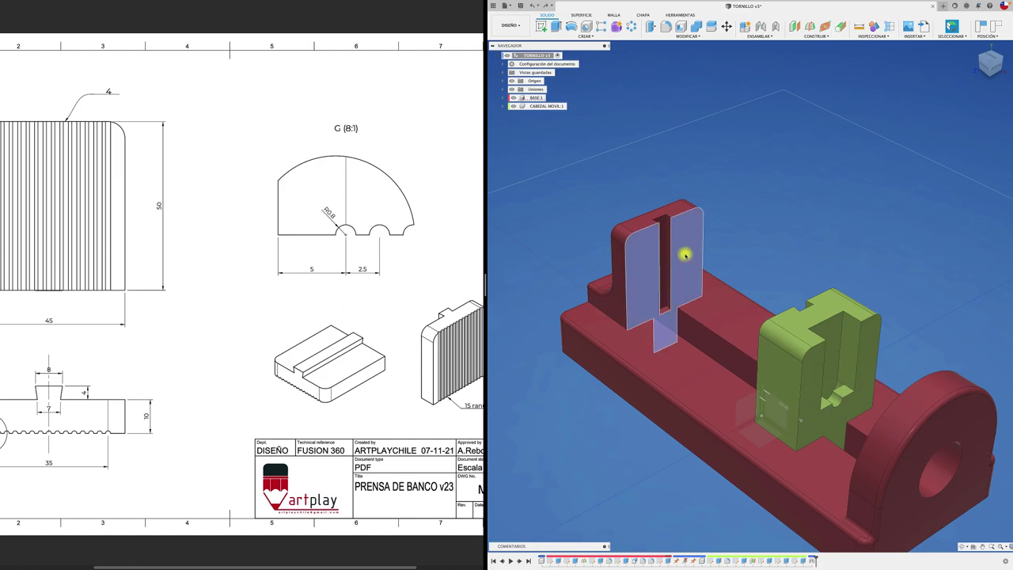
mouse_move(676, 266)
middle_mouse_down("shift")
mouse_move(721, 261)
mouse_move(695, 249)
mouse_move(797, 197)
middle_mouse_up("shift")
scroll(694, 250, "up", 3)
scroll(693, 252, "up", 3)
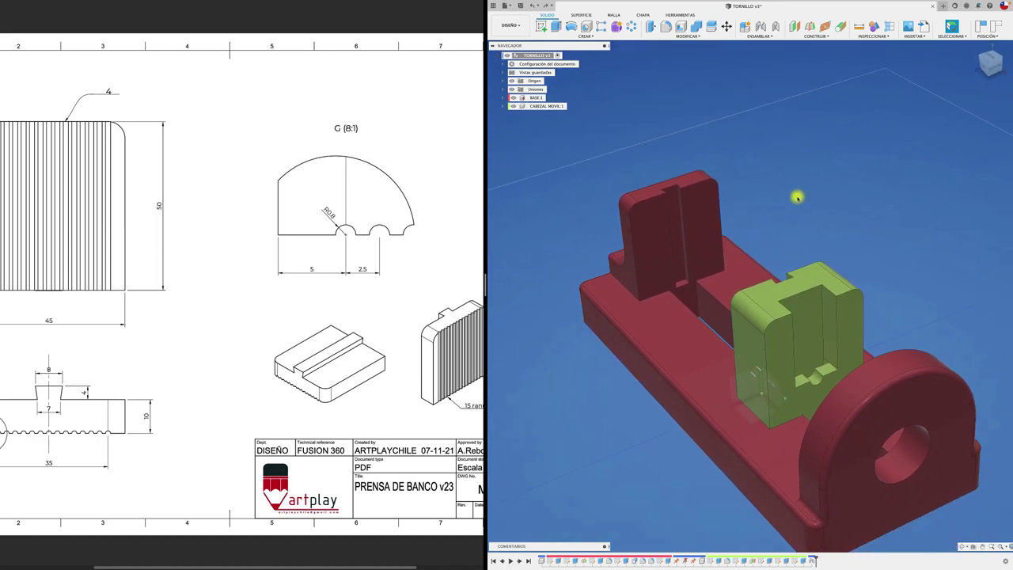
scroll(797, 197, "down", 2)
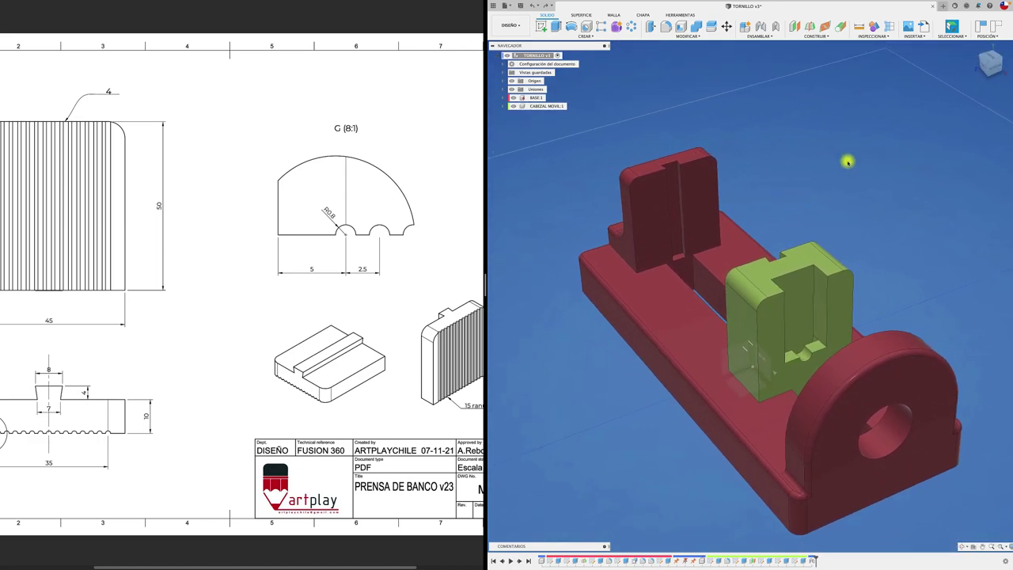
mouse_move(846, 160)
middle_mouse_down("shift")
mouse_move(841, 199)
mouse_move(857, 154)
mouse_move(829, 182)
mouse_move(869, 224)
middle_mouse_up("shift")
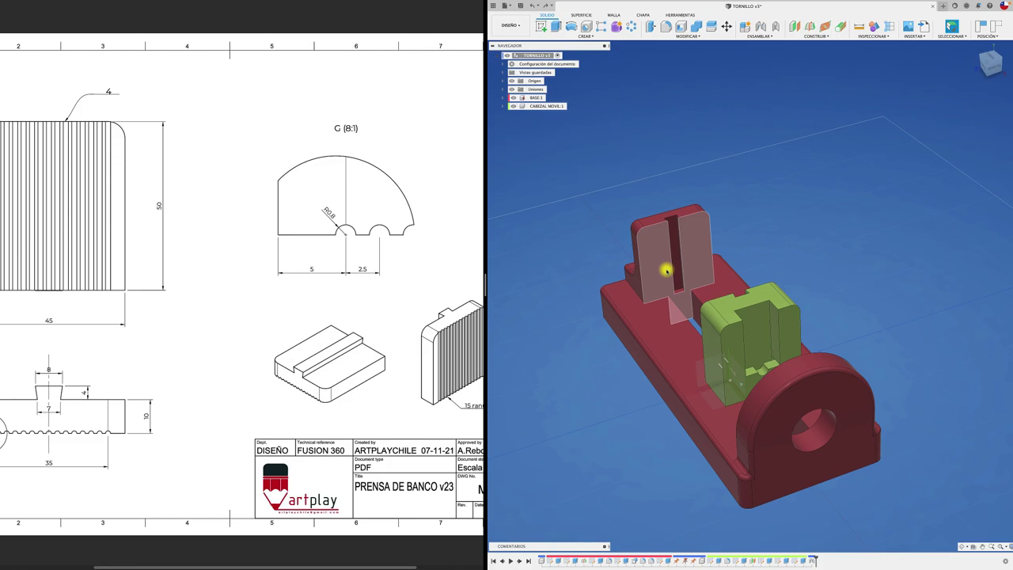
scroll(666, 271, "up", 3)
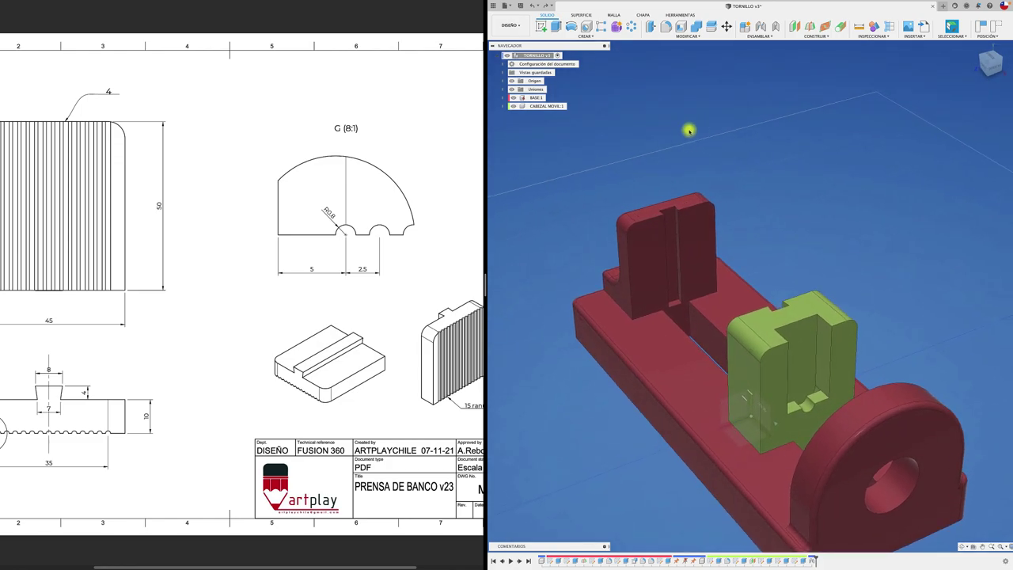
left_click(744, 28)
type("MORDAZA")
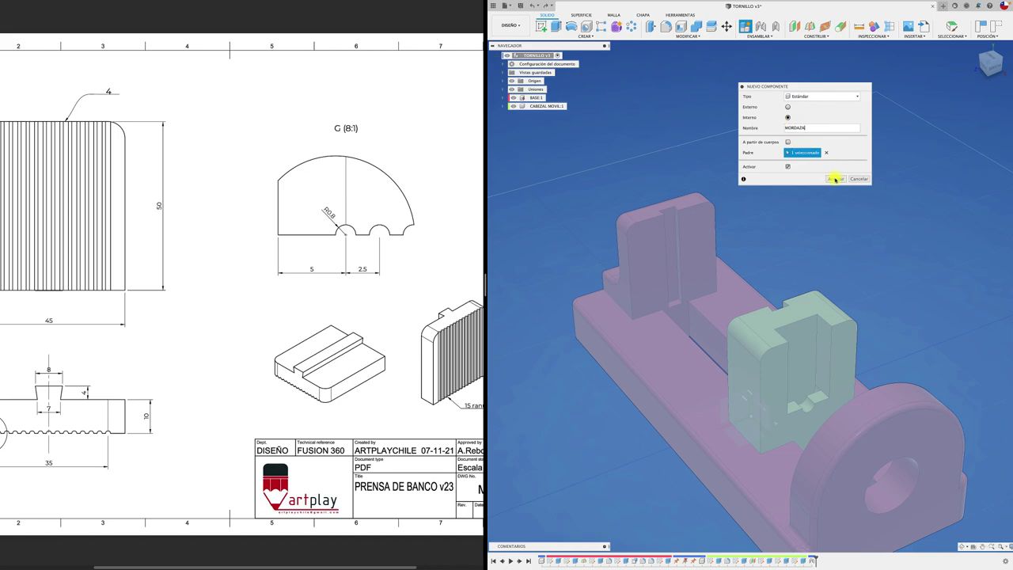
left_click(835, 180)
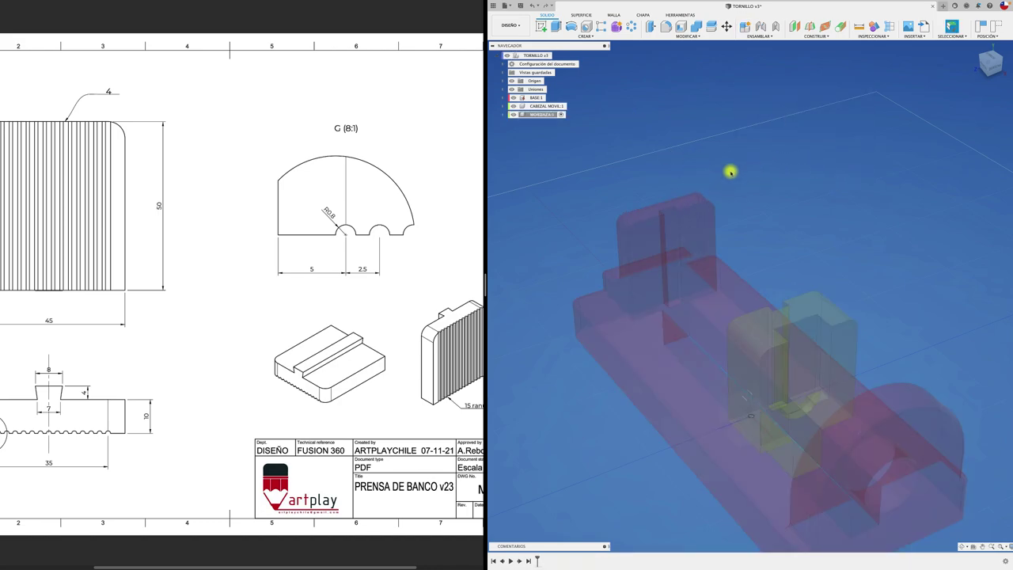
- Start a sketch on the fixed jaw's top face and view it from the top
left_click(542, 26)
left_click(681, 205)
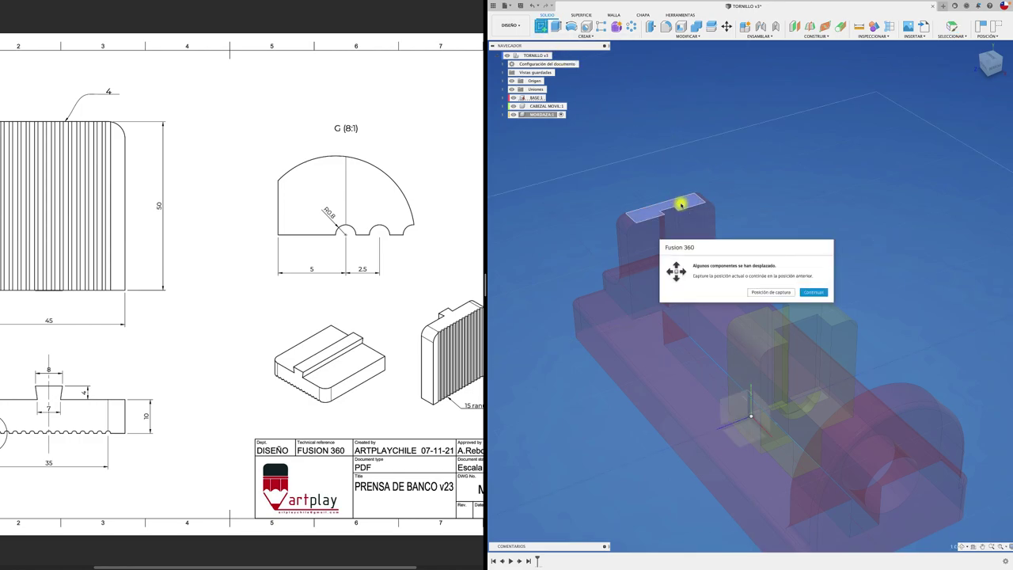
left_click(786, 293)
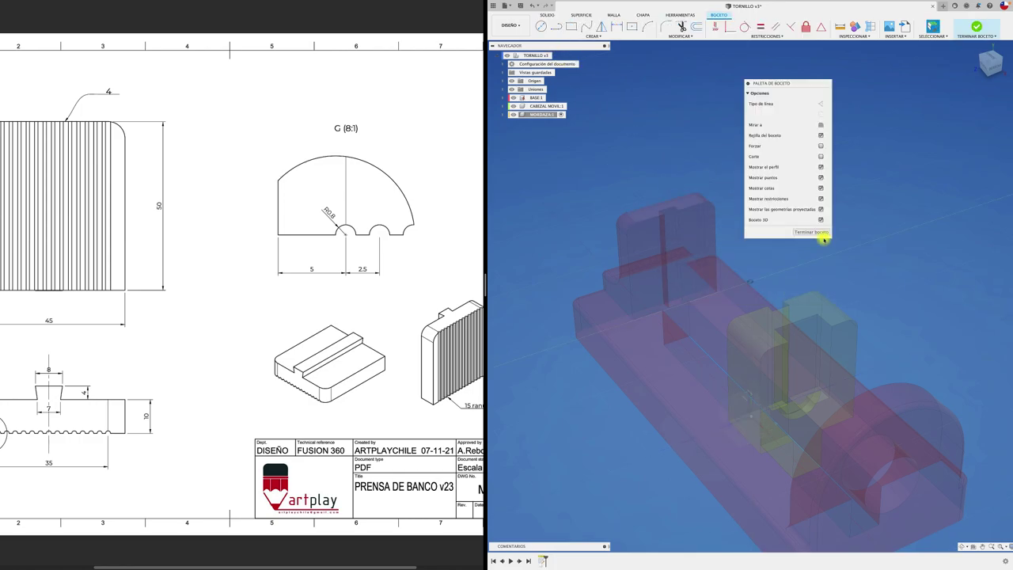
left_click(992, 57)
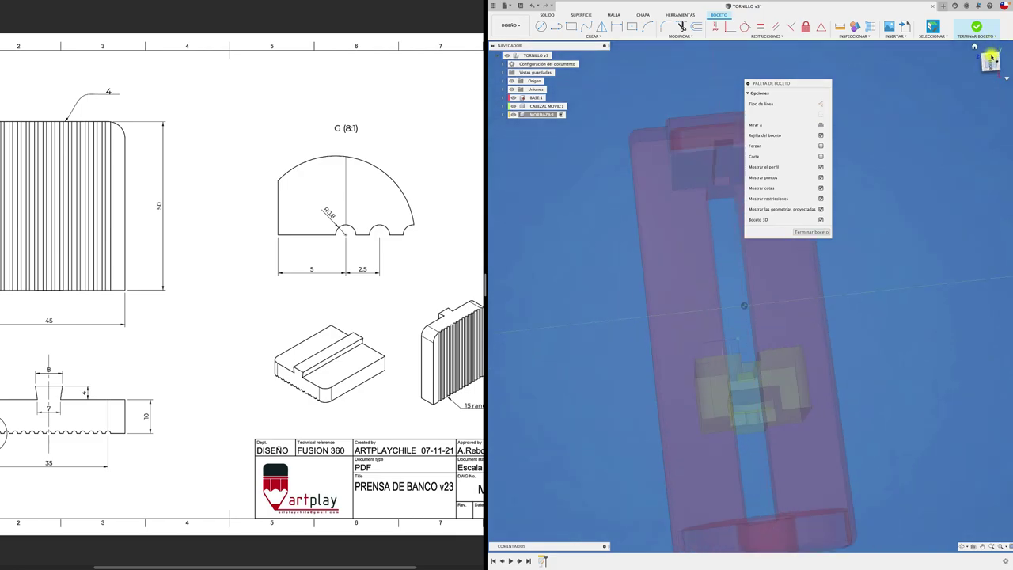
scroll(629, 290, "up", 3)
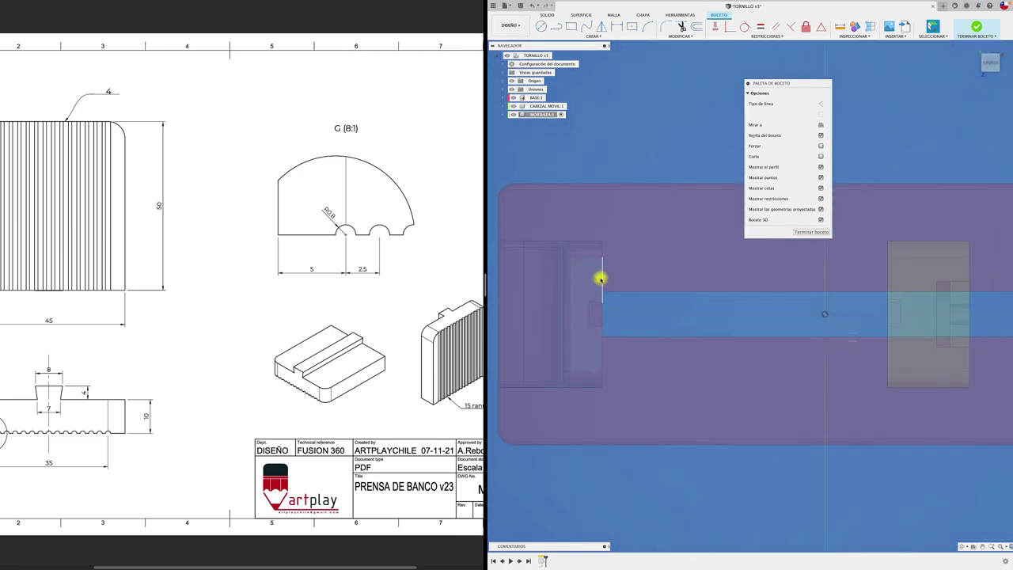
scroll(599, 277, "up", 3)
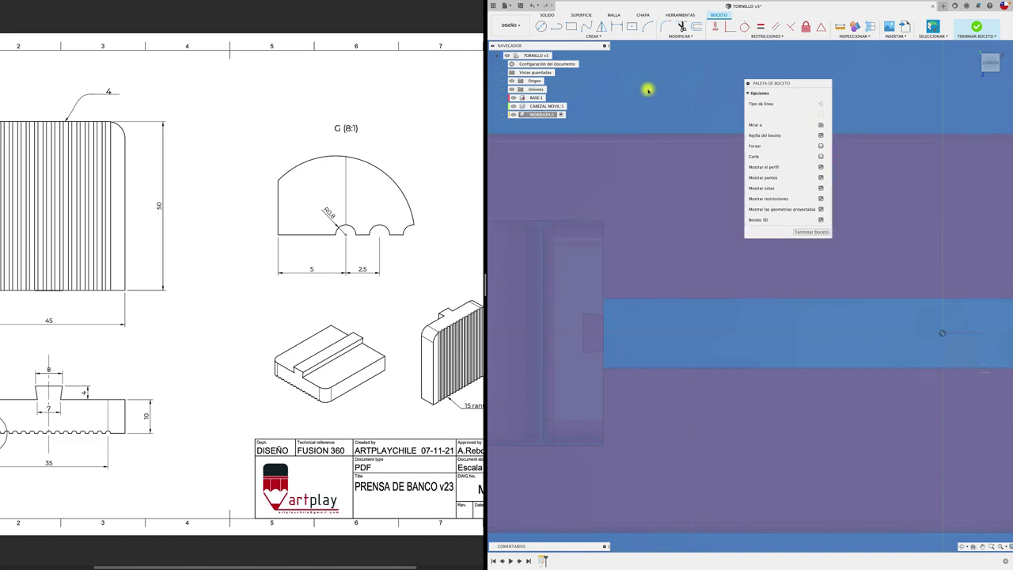
- Project the fixed jaw's three slot edges, long front edge and top edges into the sketch
left_click(600, 38)
mouse_move(570, 156)
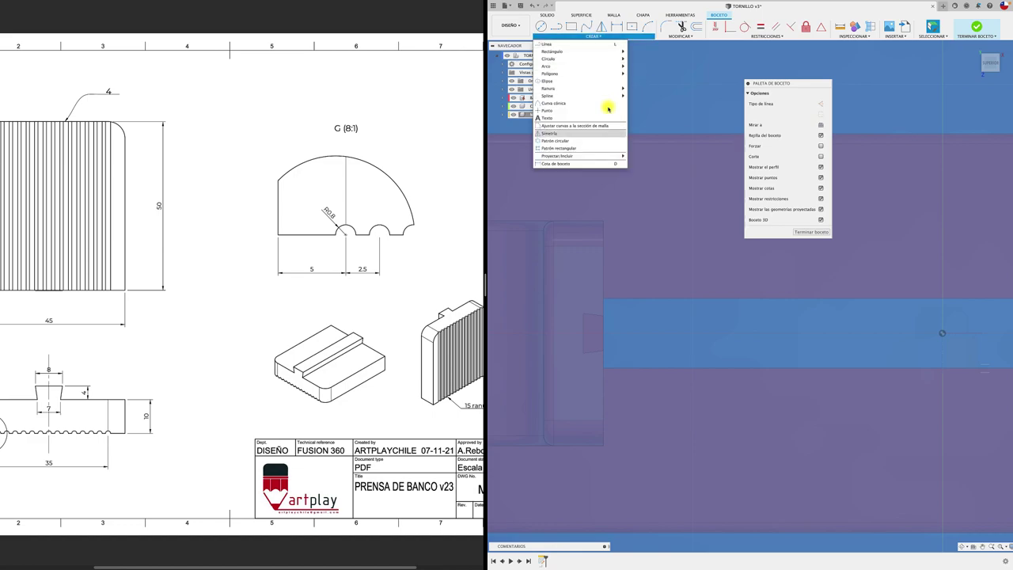
left_click(660, 157)
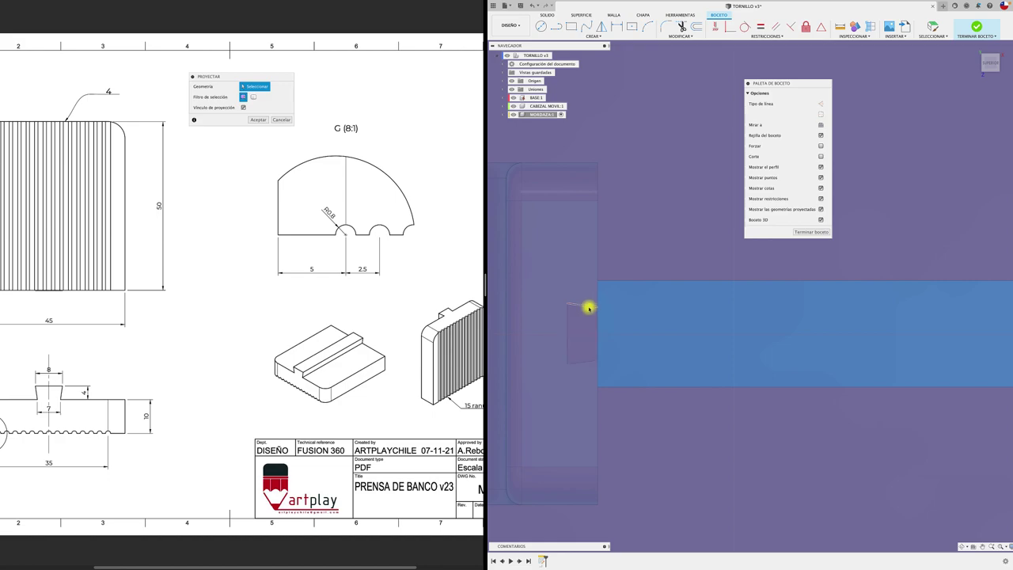
left_click(566, 311)
left_click(579, 363)
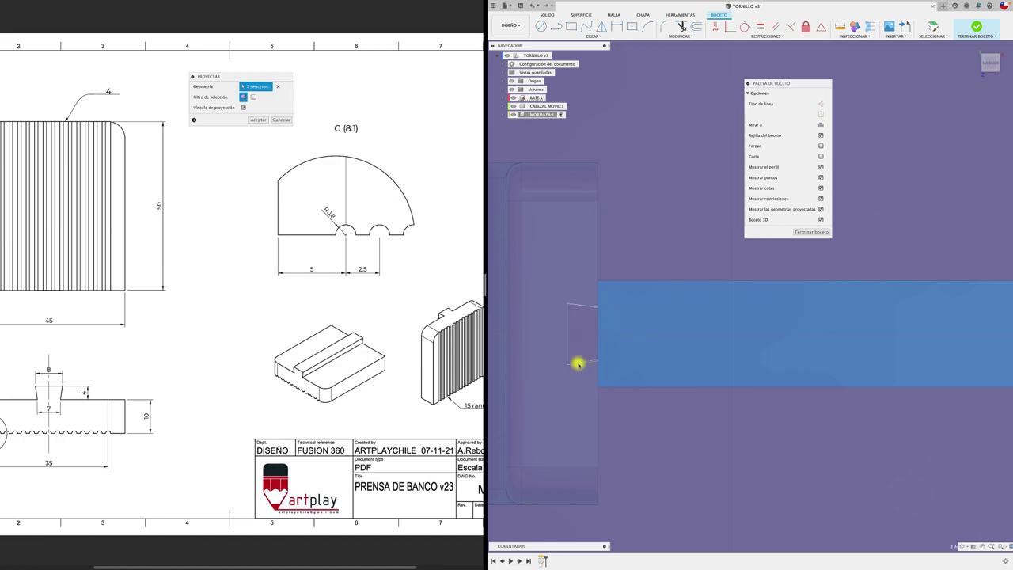
left_click(597, 366)
left_click(596, 475)
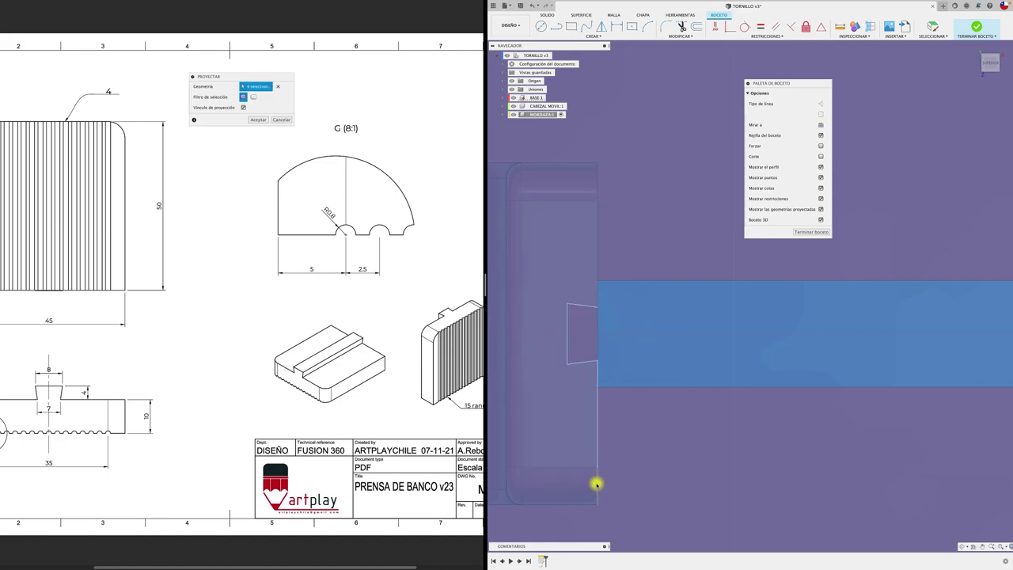
left_click(609, 282)
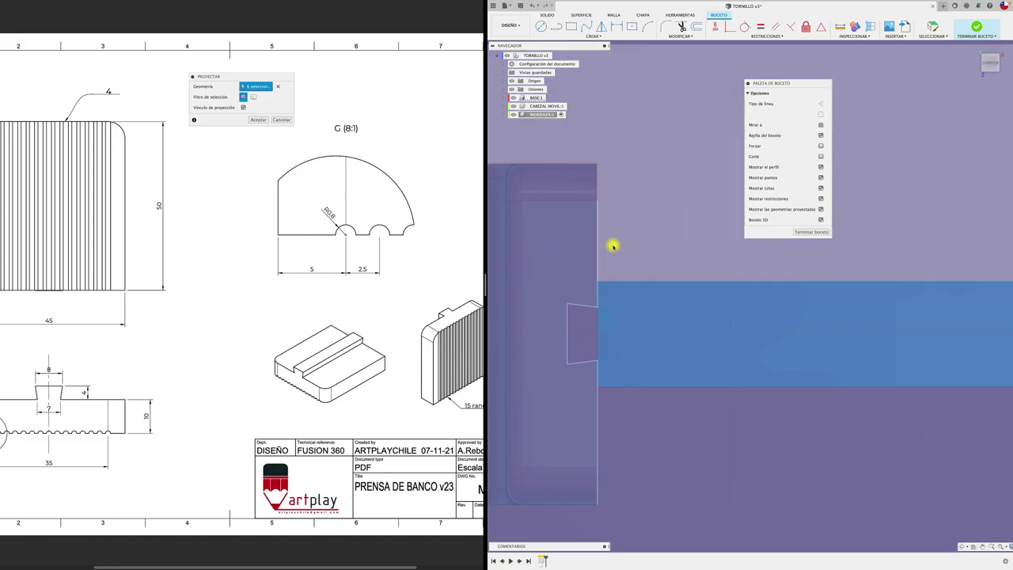
left_click(597, 189)
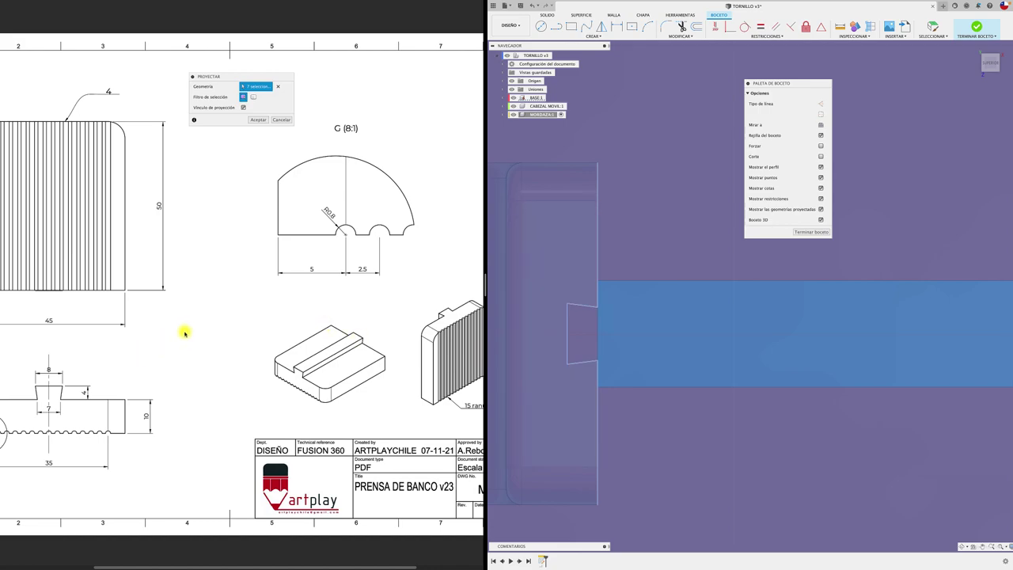
scroll(192, 327, "right", 2)
scroll(192, 326, "left", 6)
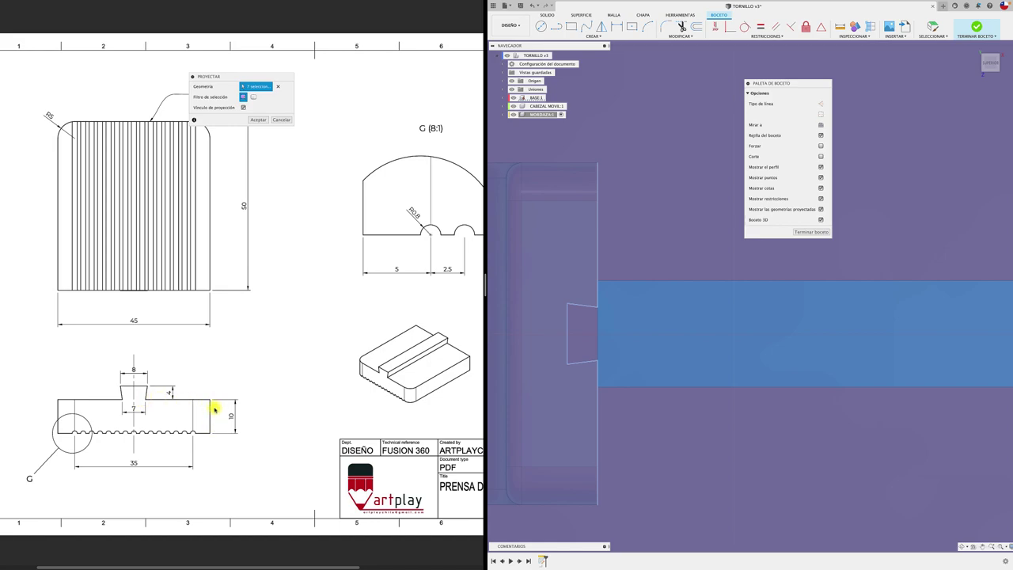
- Draw top, bottom and vertical lines closing the jaw outline, trimming the bottom stub
key("l")
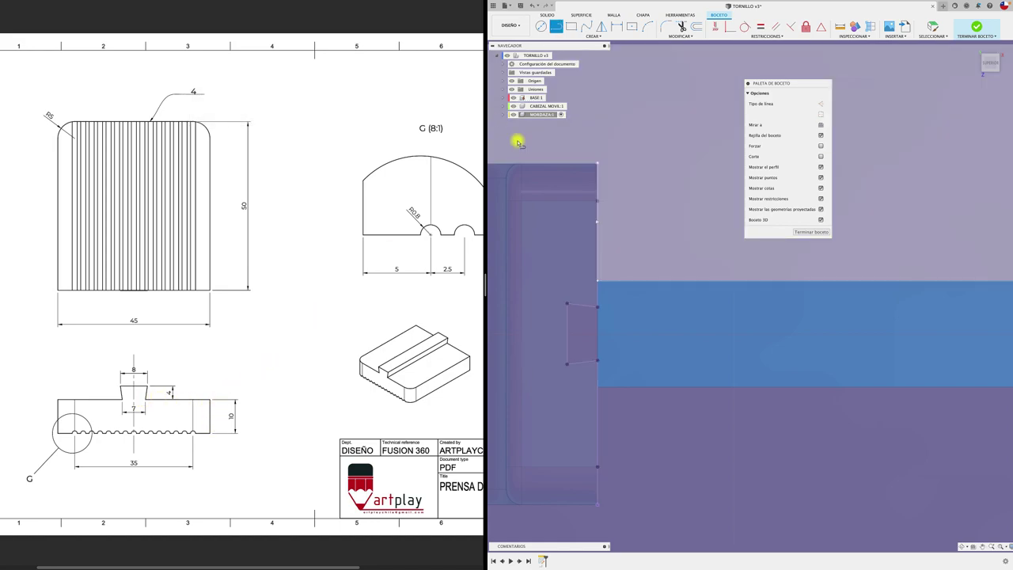
left_click(597, 163)
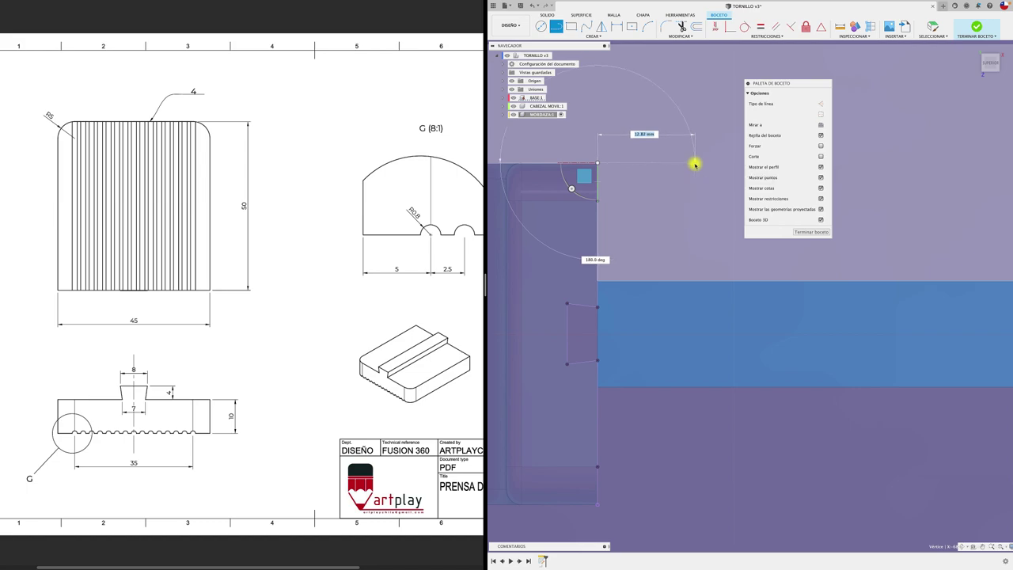
left_click(695, 164)
key("Escape")
key("l")
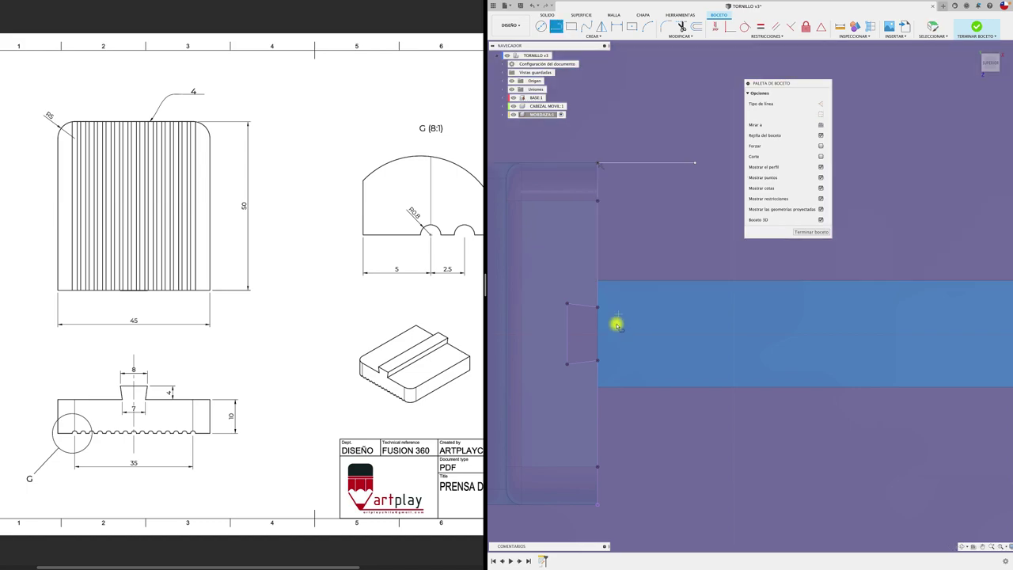
left_click(601, 505)
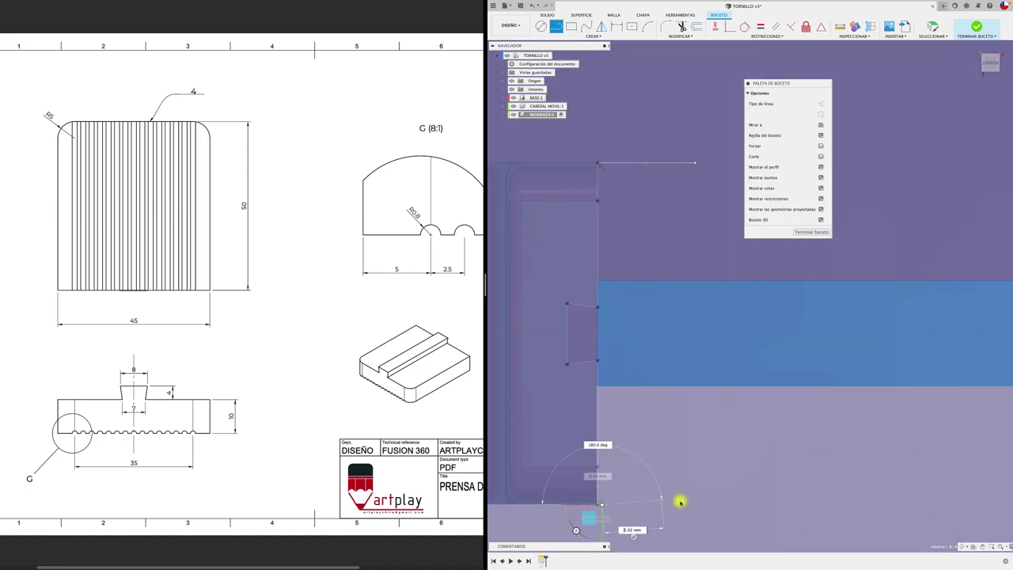
left_click(726, 505)
key("Escape")
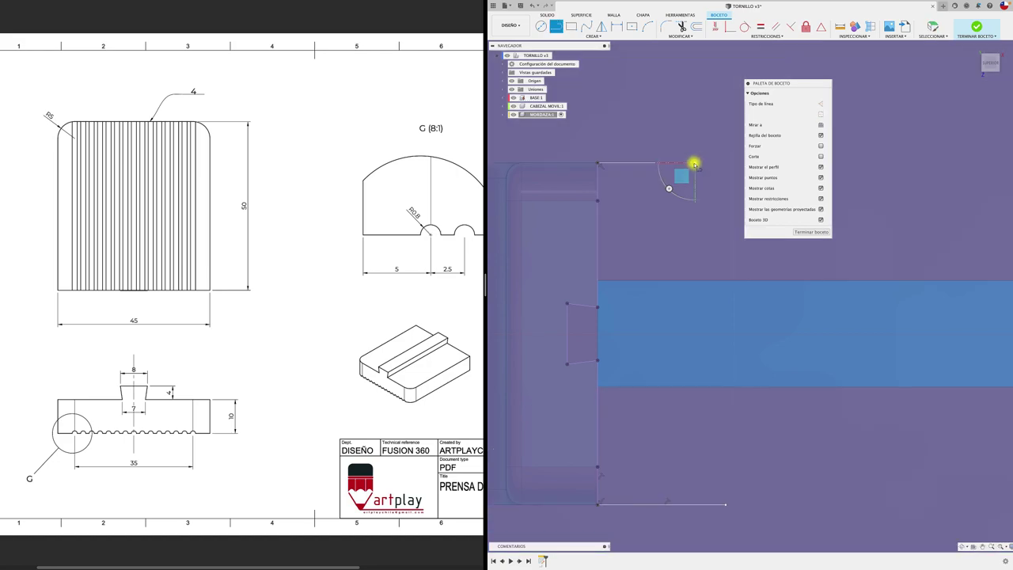
left_click(694, 172)
left_click(693, 513)
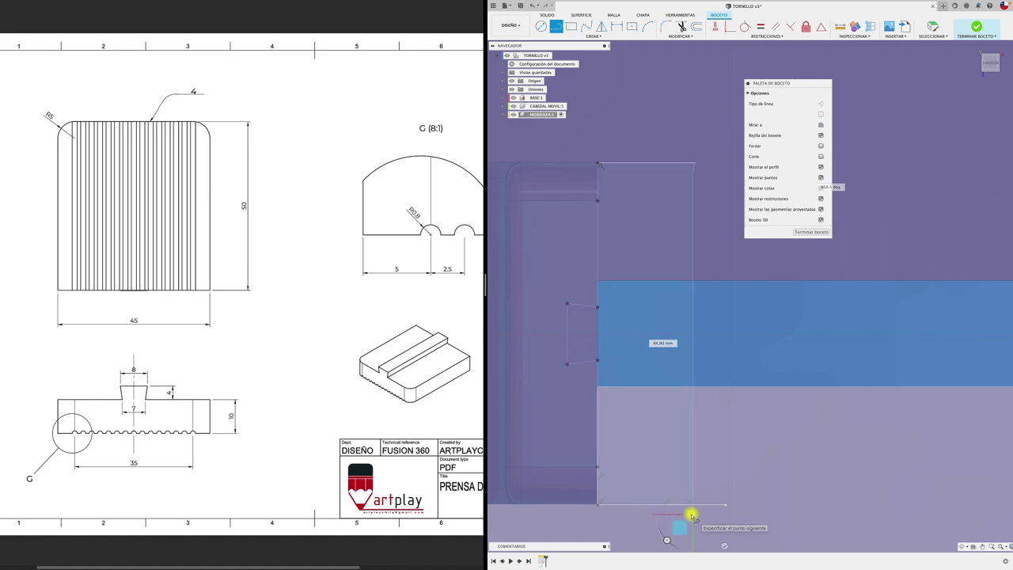
key("Escape")
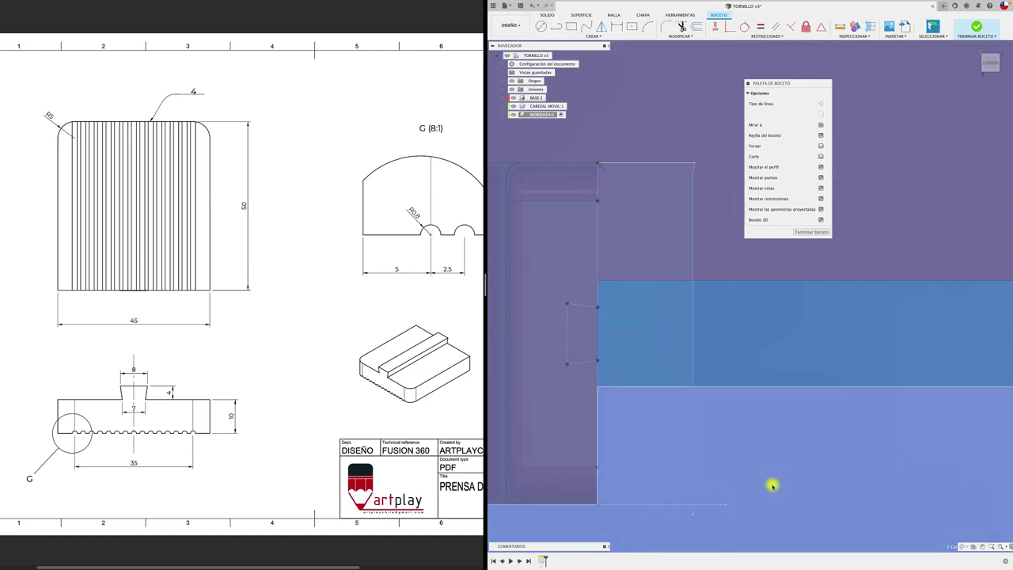
key("t")
left_click(713, 505)
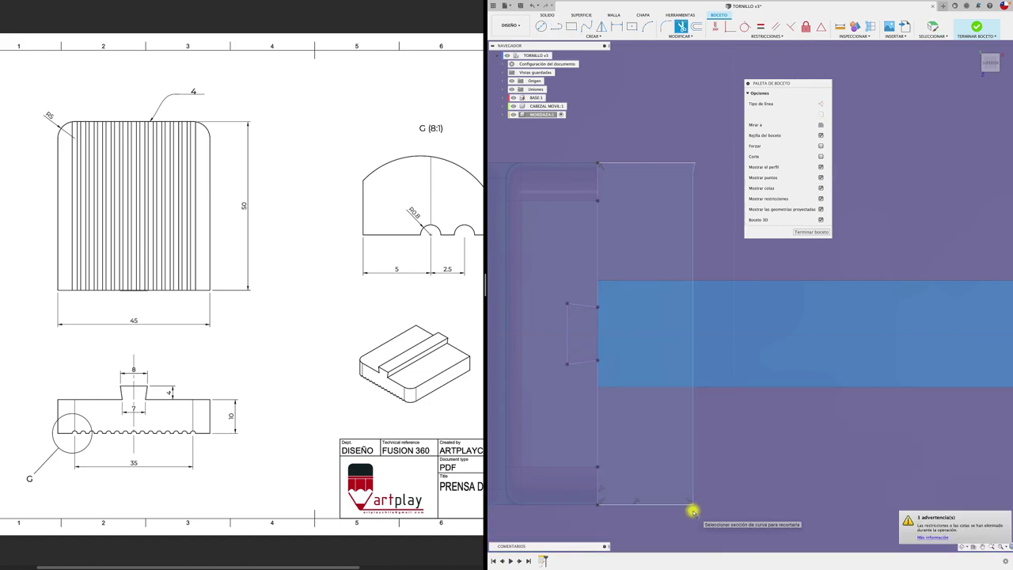
- Dimension the profile's bottom edge to a 10 mm width
key("d")
left_click(654, 504)
left_click(647, 481)
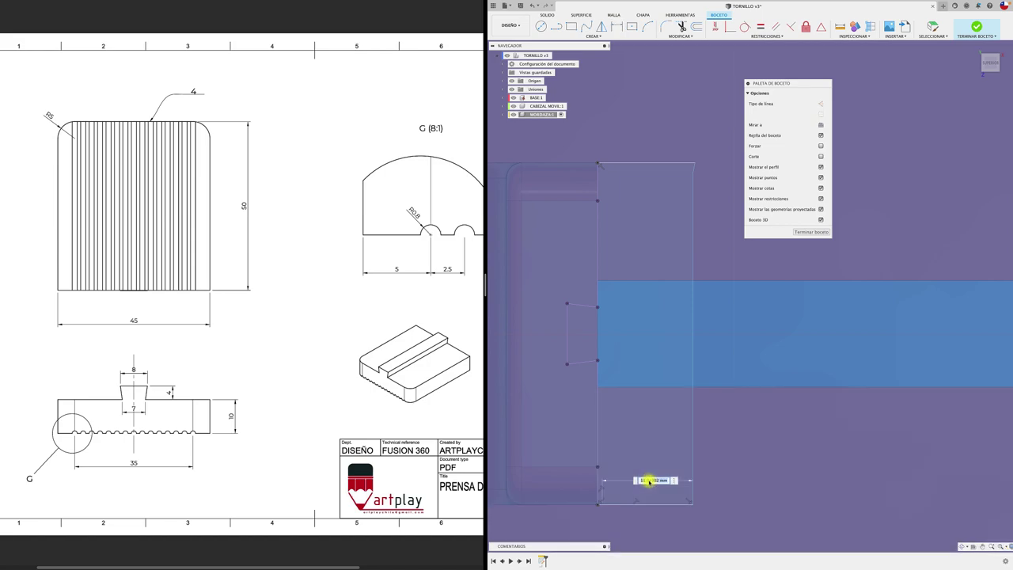
key("Return")
scroll(601, 506, "up", 2)
scroll(589, 499, "up", 3)
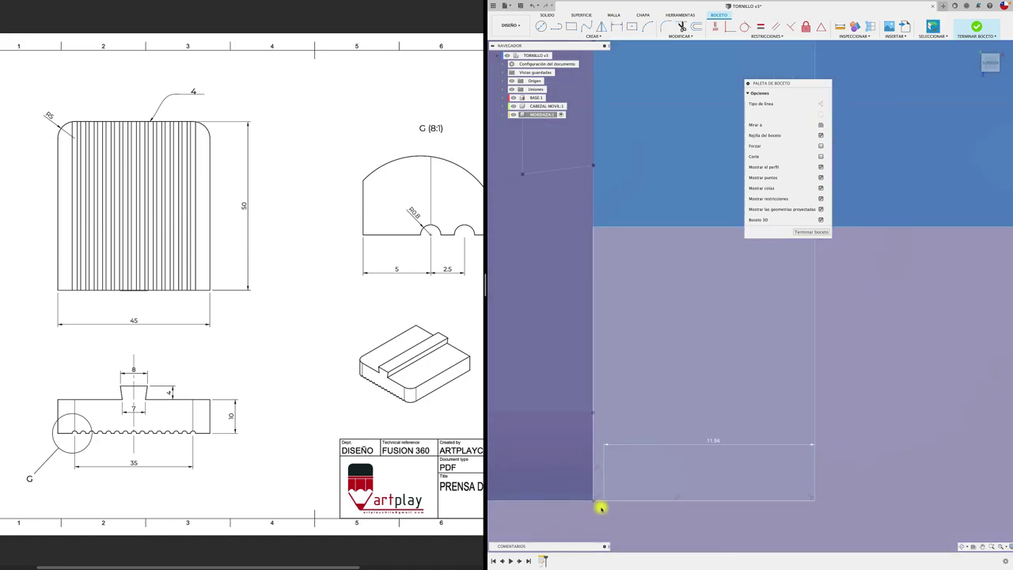
scroll(587, 495, "up", 3)
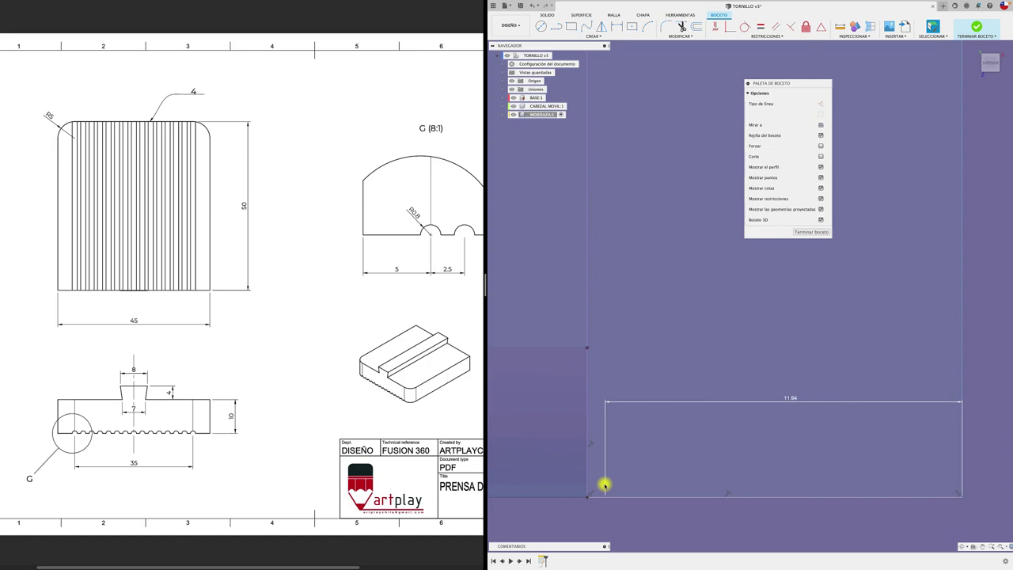
key("d")
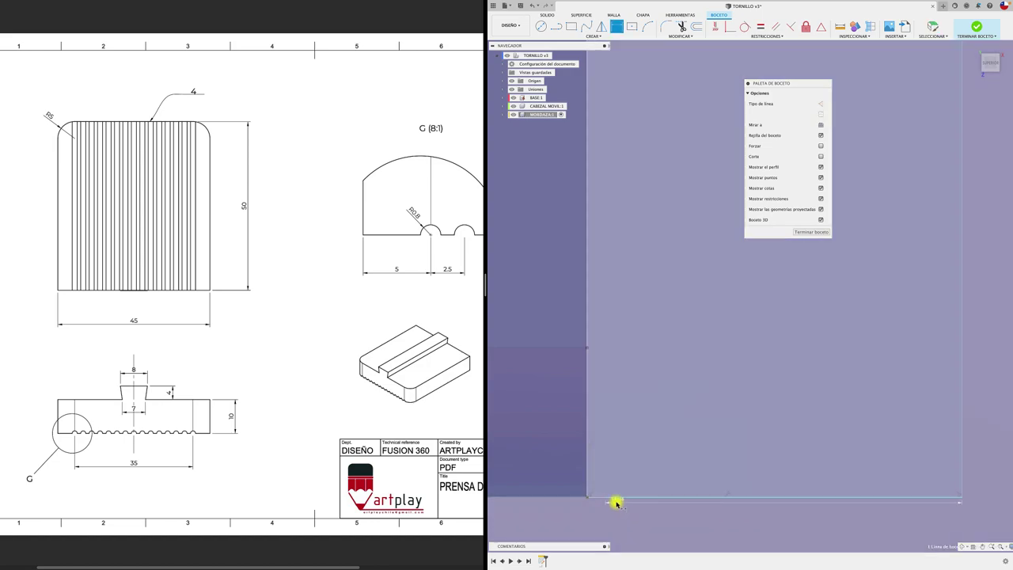
left_click(596, 497)
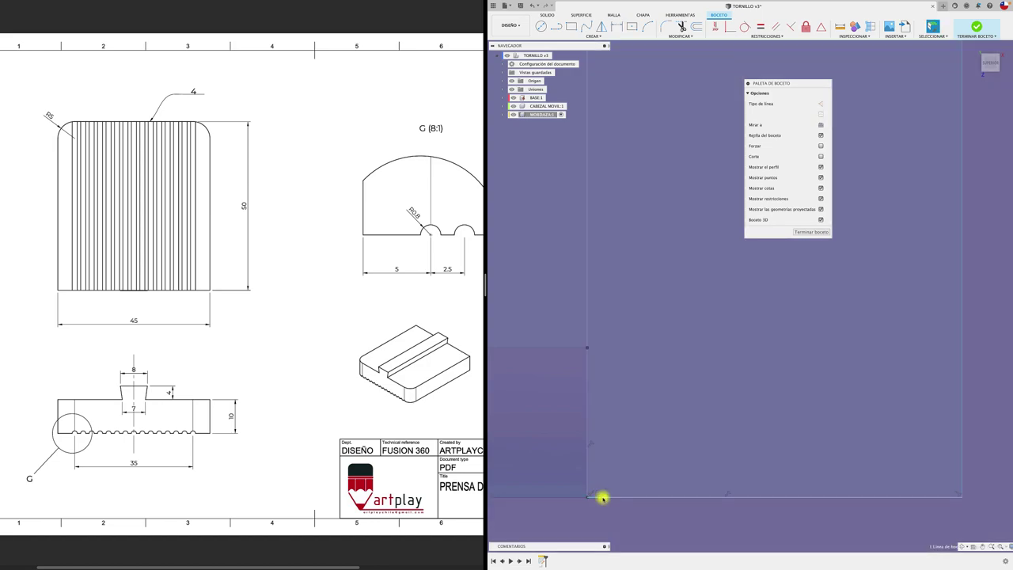
key("Escape")
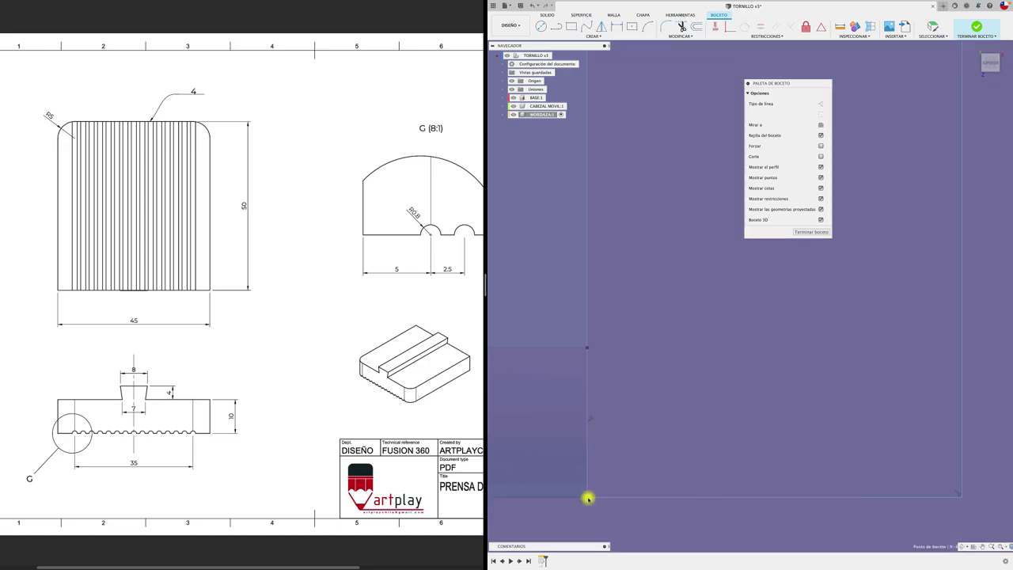
scroll(626, 451, "down", 2)
scroll(626, 451, "down", 2)
scroll(626, 451, "down", 2)
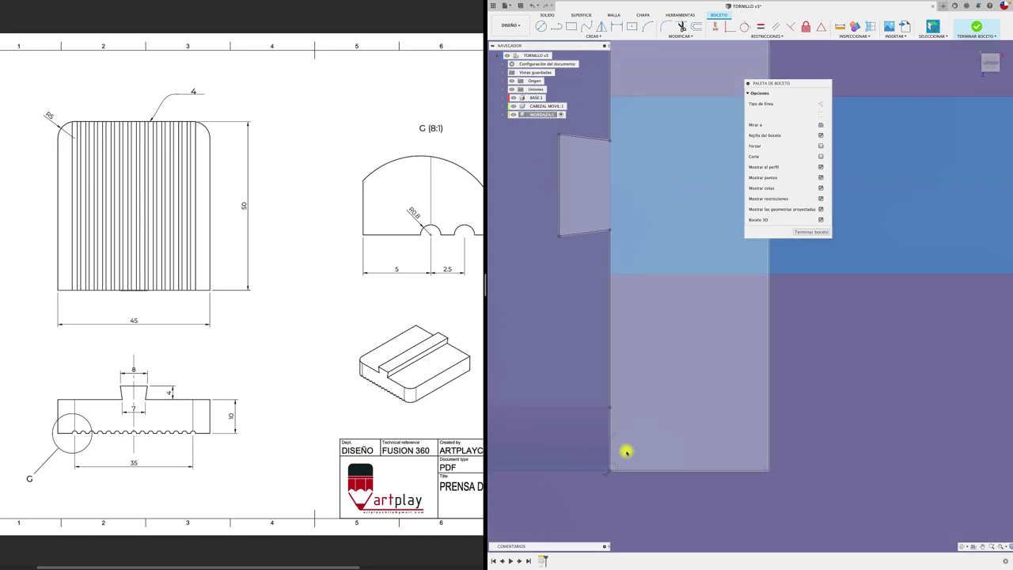
scroll(626, 451, "down", 2)
scroll(665, 372, "down", 1)
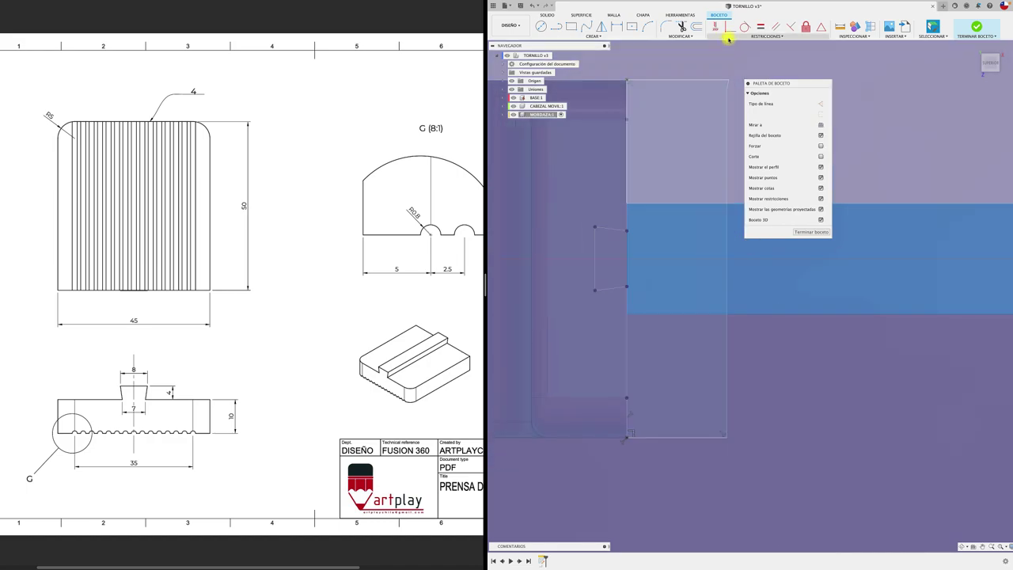
key("d")
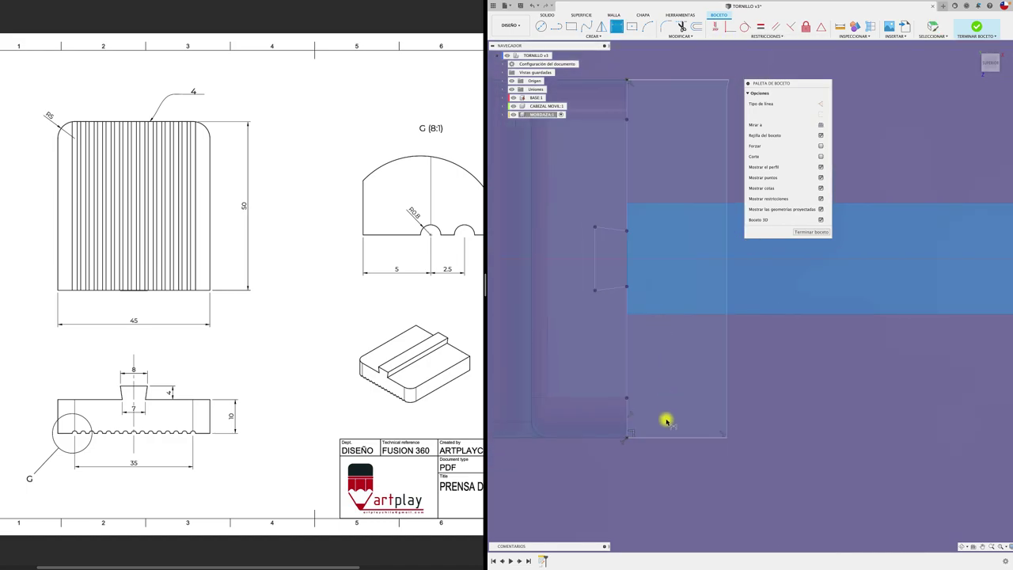
left_click(679, 436)
left_click(677, 422)
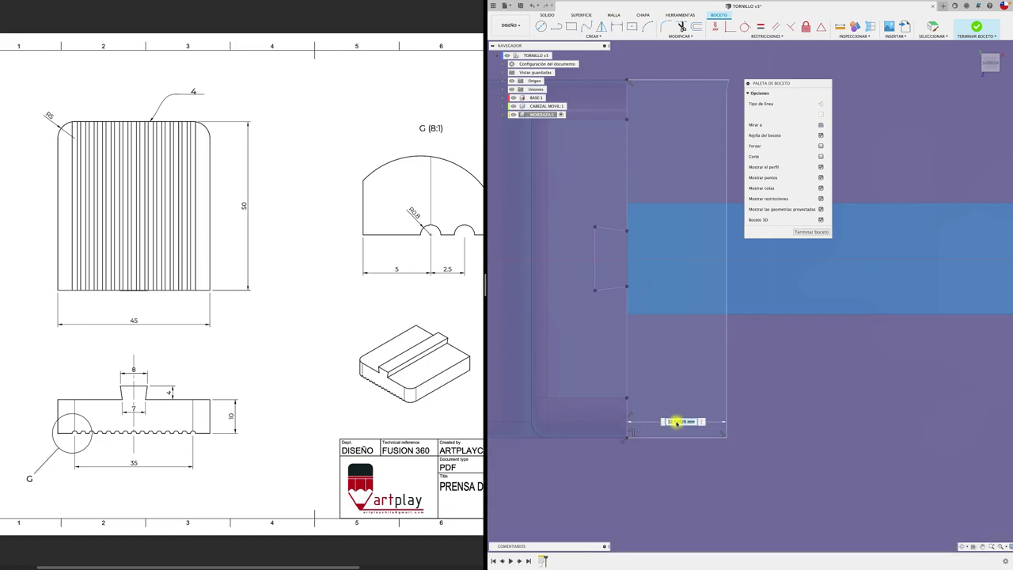
type("10")
key("Return")
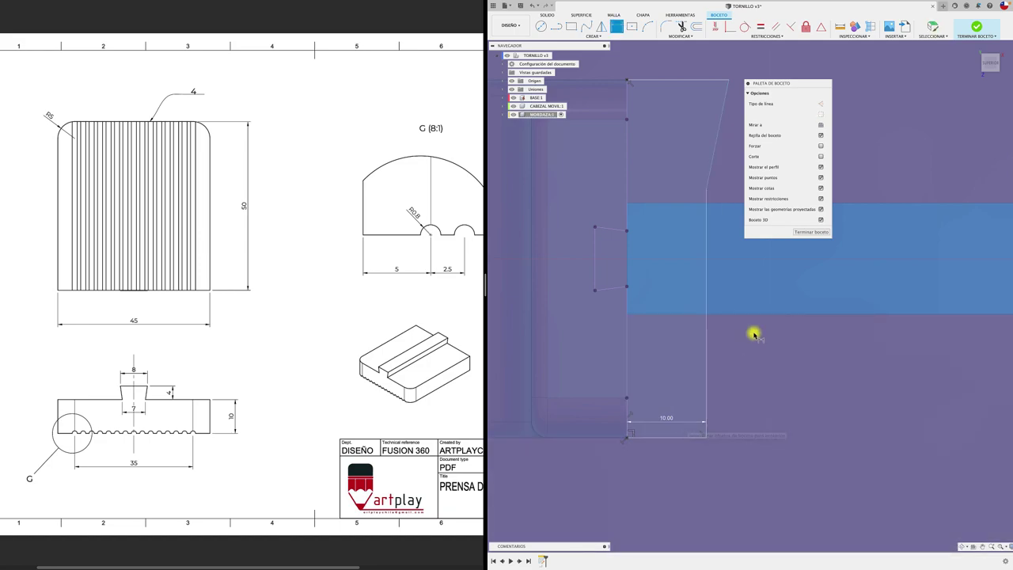
- Delete the slanted line, extend the vertical line, trim the top stub and finish the sketch
middle_click_drag(733, 246, 643, 284)
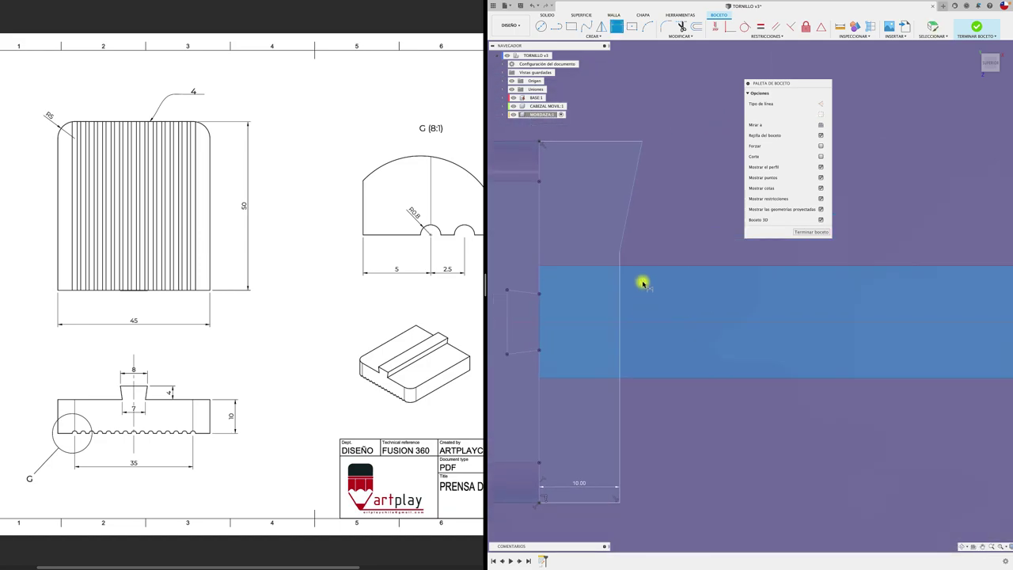
left_click(624, 232)
key("Delete")
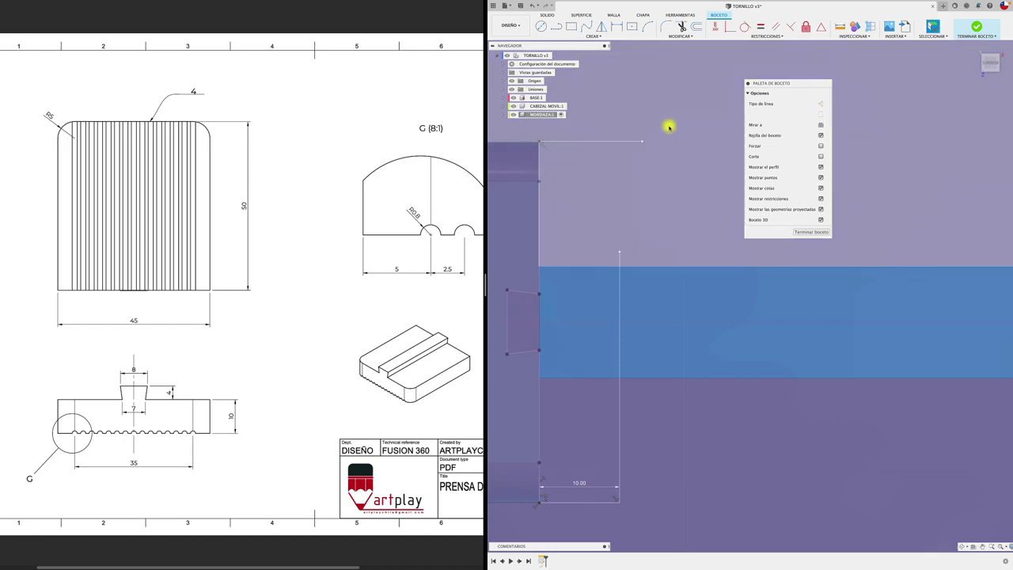
left_click(685, 36)
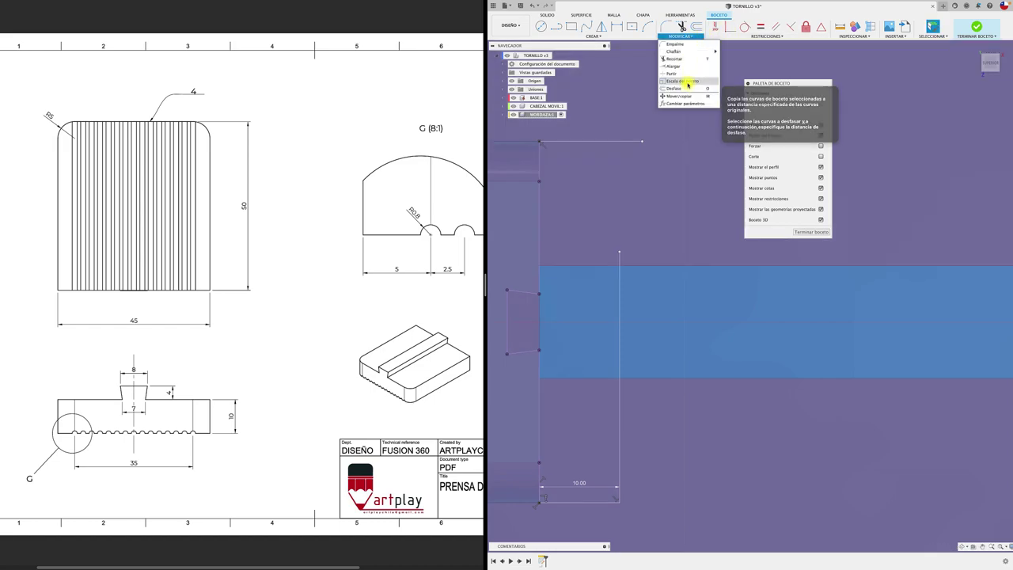
left_click(673, 66)
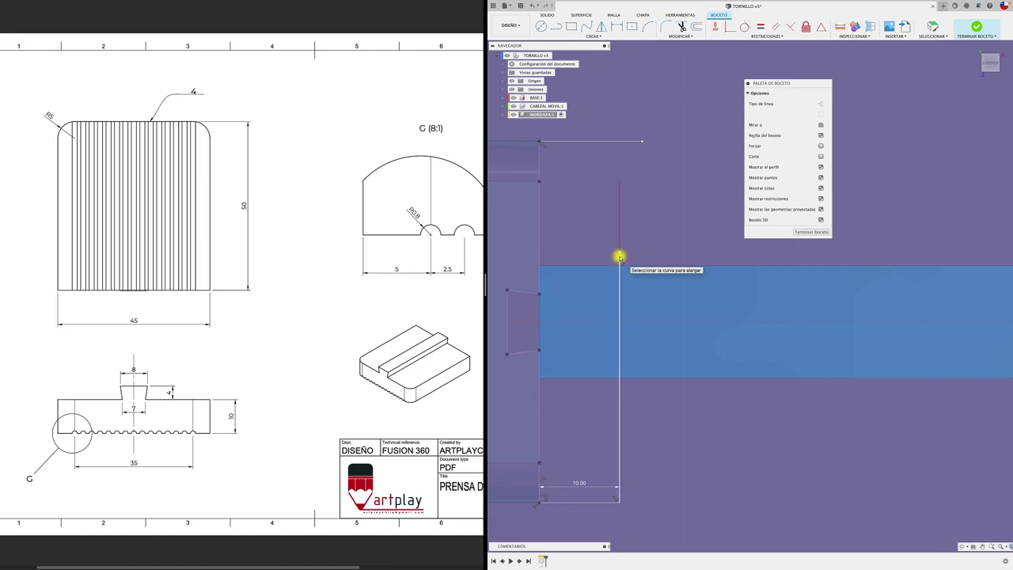
left_click(620, 212)
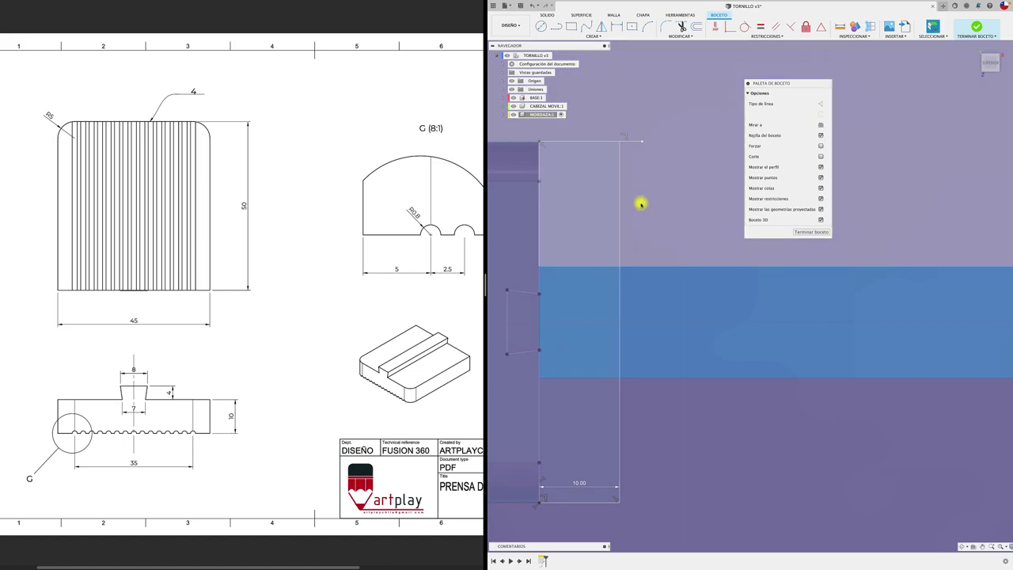
key("t")
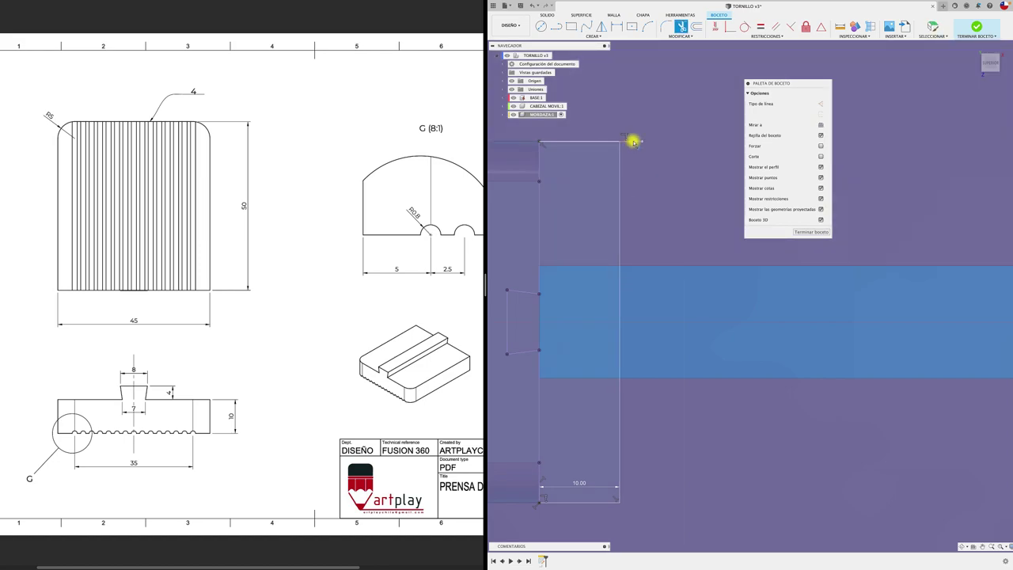
left_click(633, 142)
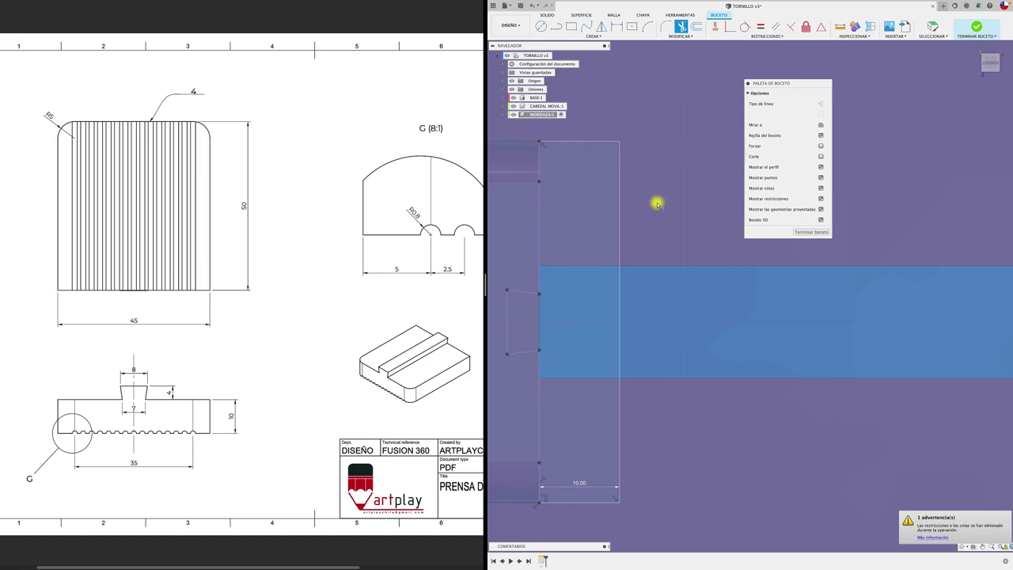
left_click(824, 232)
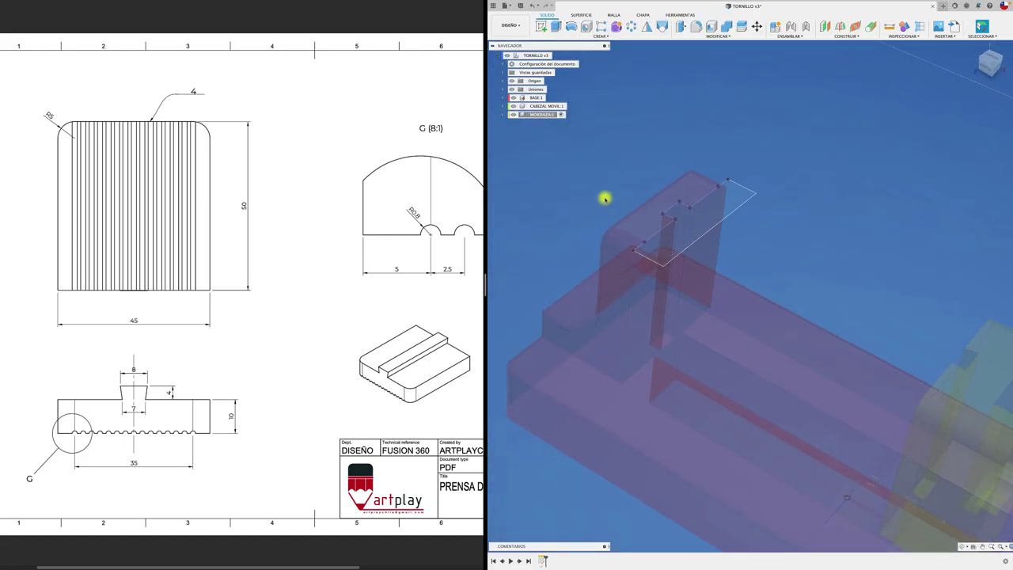
- Extrude the jaw profile, dragging it down about 36.69 mm
key("e")
left_click(703, 219)
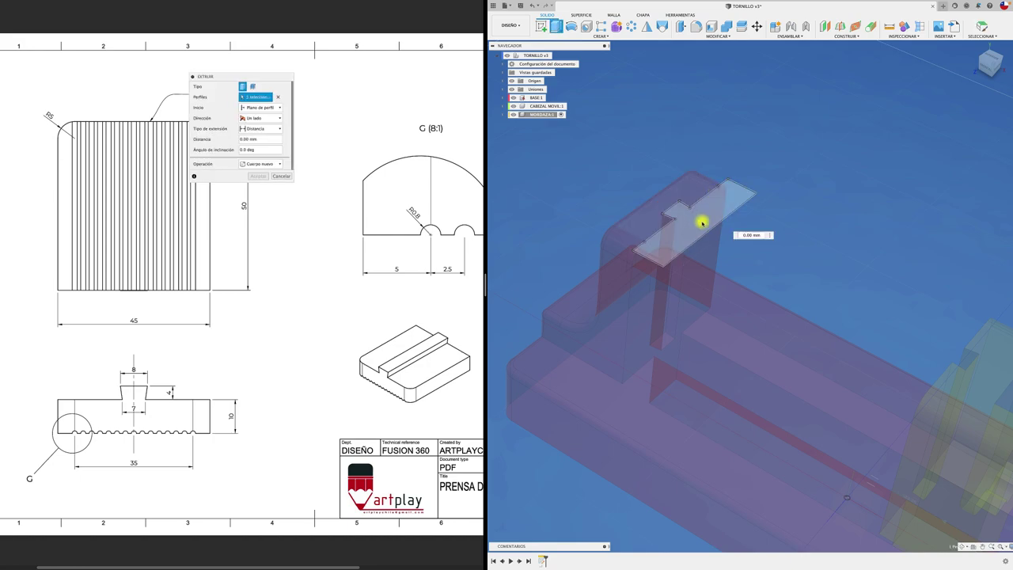
left_click_drag(691, 212, 678, 320)
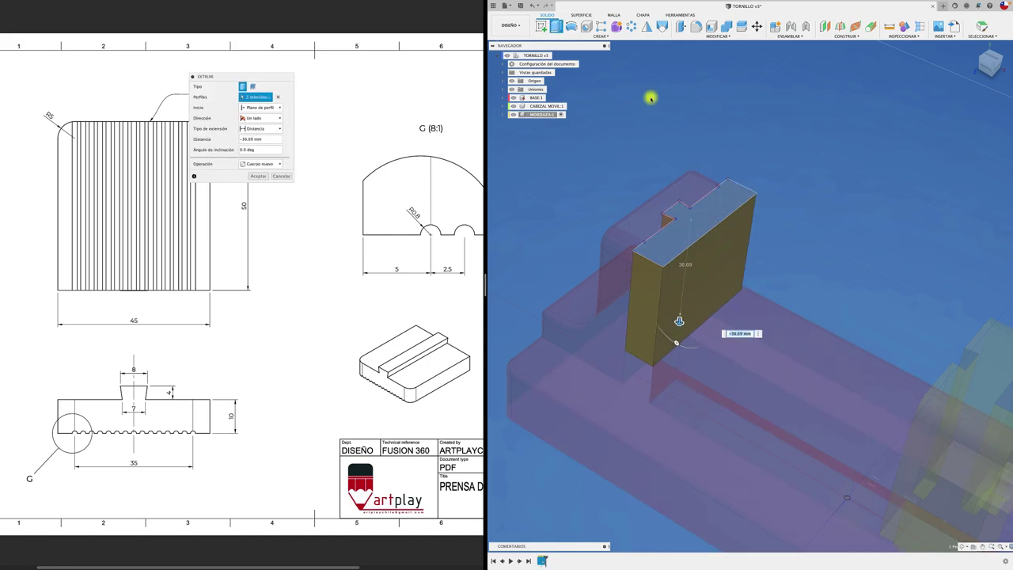
scroll(831, 155, "down", 1)
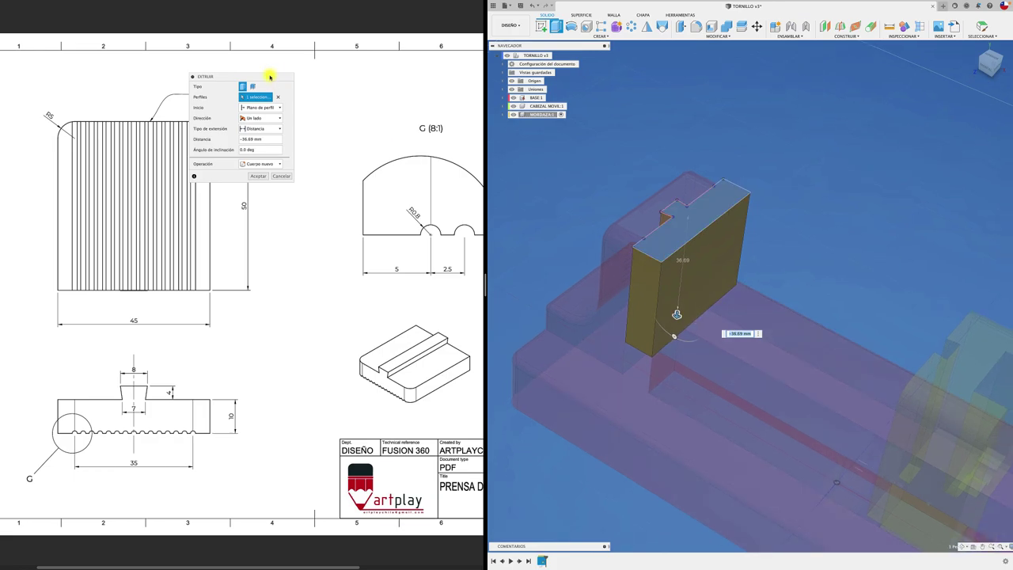
- Set the extrusion to start at Plano de perfil, one side, up to the base face, and accept
mouse_move(269, 74)
left_mouse_down()
mouse_move(764, 128)
mouse_move(944, 90)
left_mouse_up()
left_click(933, 127)
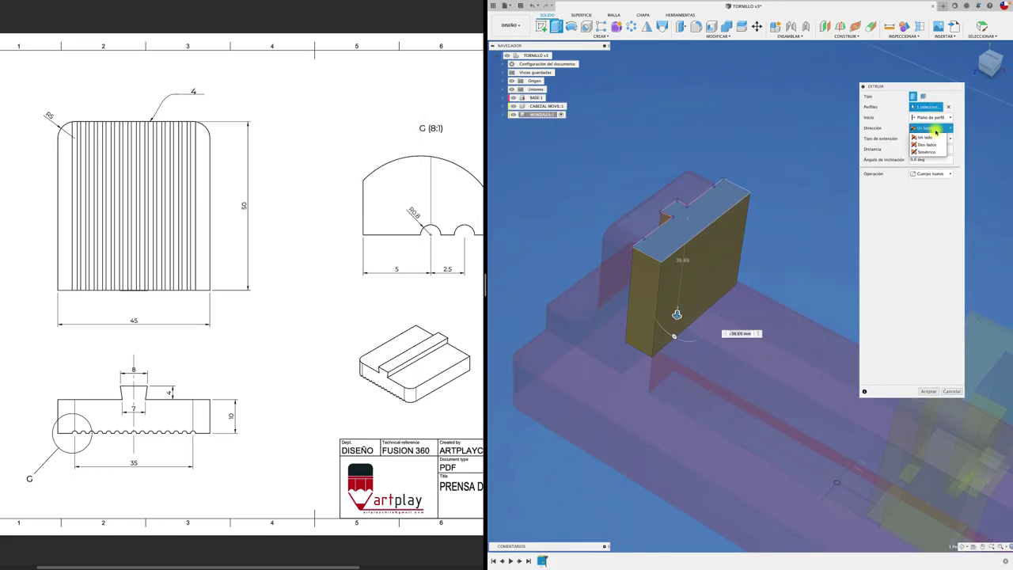
left_click(931, 117)
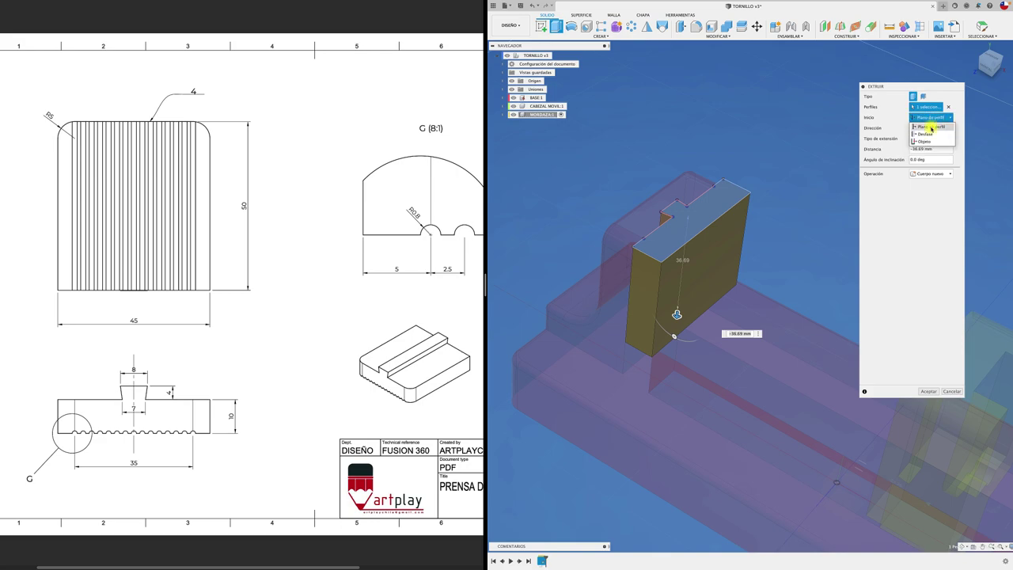
left_click(926, 143)
left_click(673, 417)
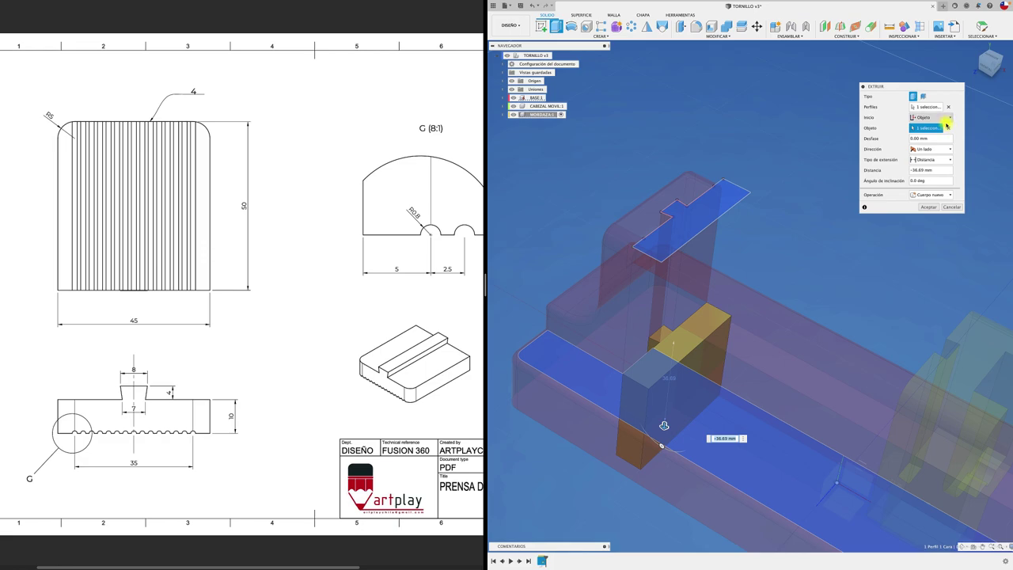
left_click(946, 119)
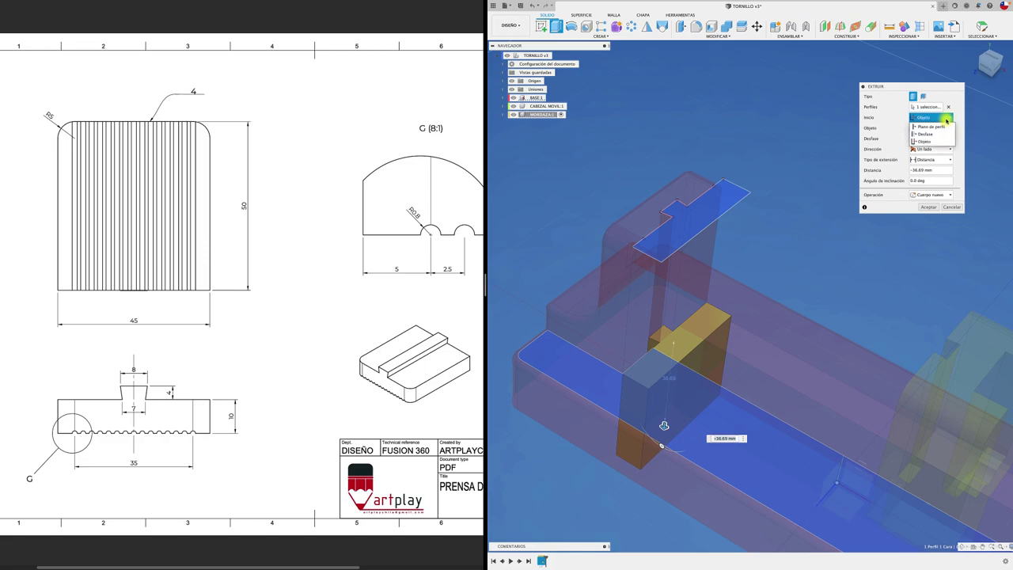
left_click(931, 126)
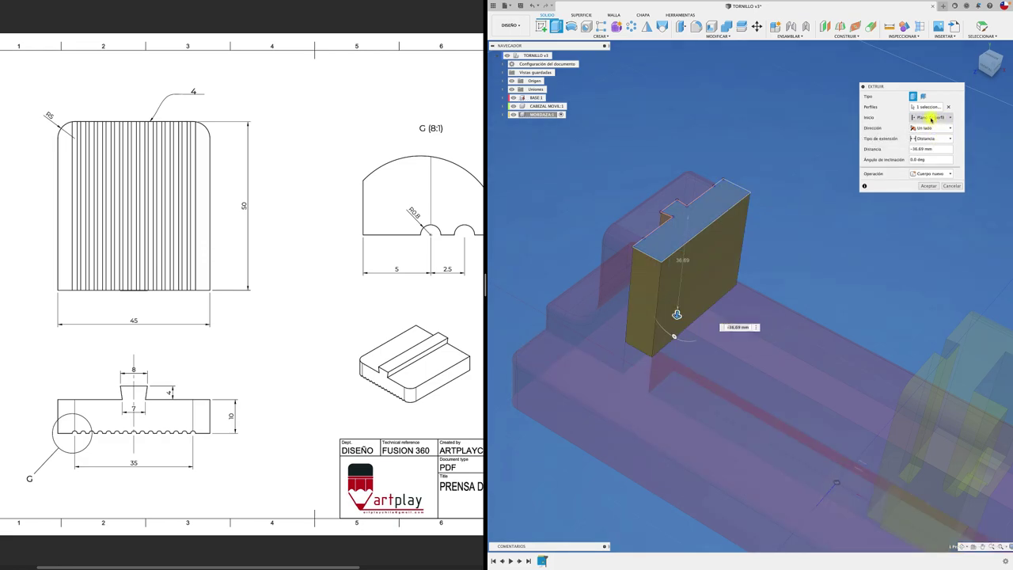
left_click(941, 128)
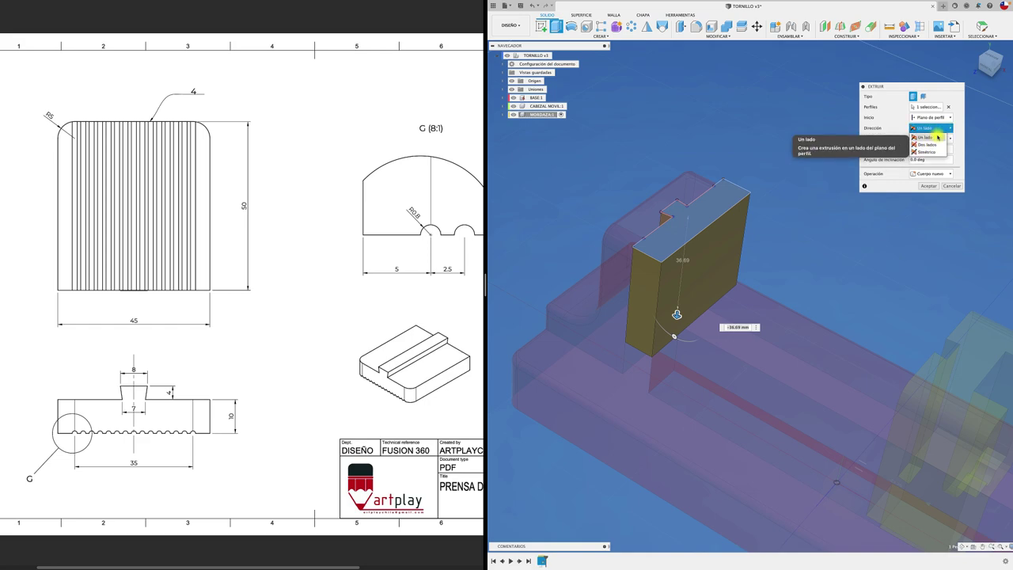
left_click(938, 137)
left_click(948, 139)
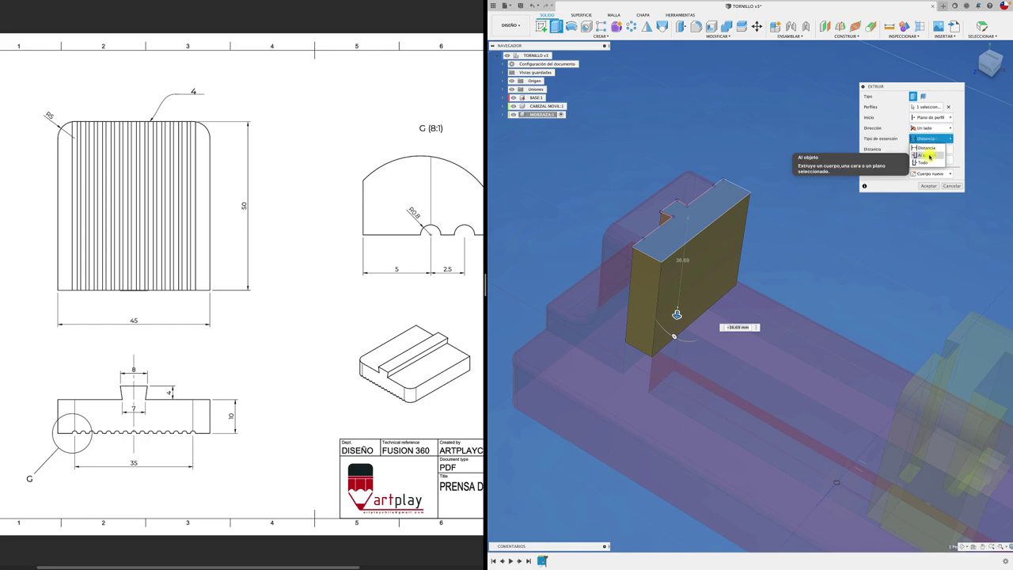
left_click(930, 156)
left_click(673, 428)
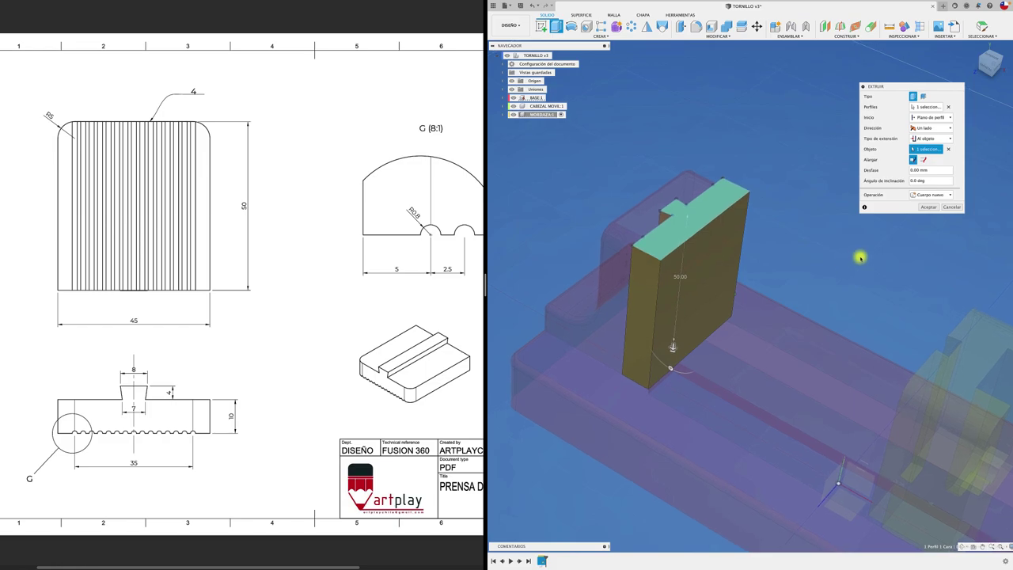
left_click(923, 209)
scroll(887, 198, "down", 1)
- Activate the MORDAZA:1 component in the browser
scroll(844, 185, "down", 1)
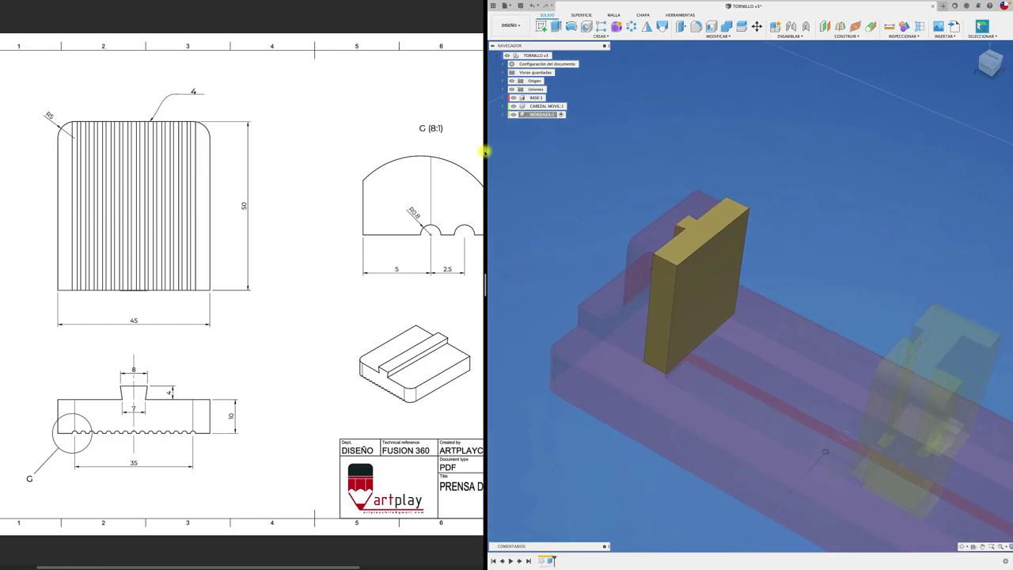
left_click(557, 55)
scroll(615, 113, "down", 2)
scroll(670, 127, "down", 2)
scroll(670, 127, "up", 2)
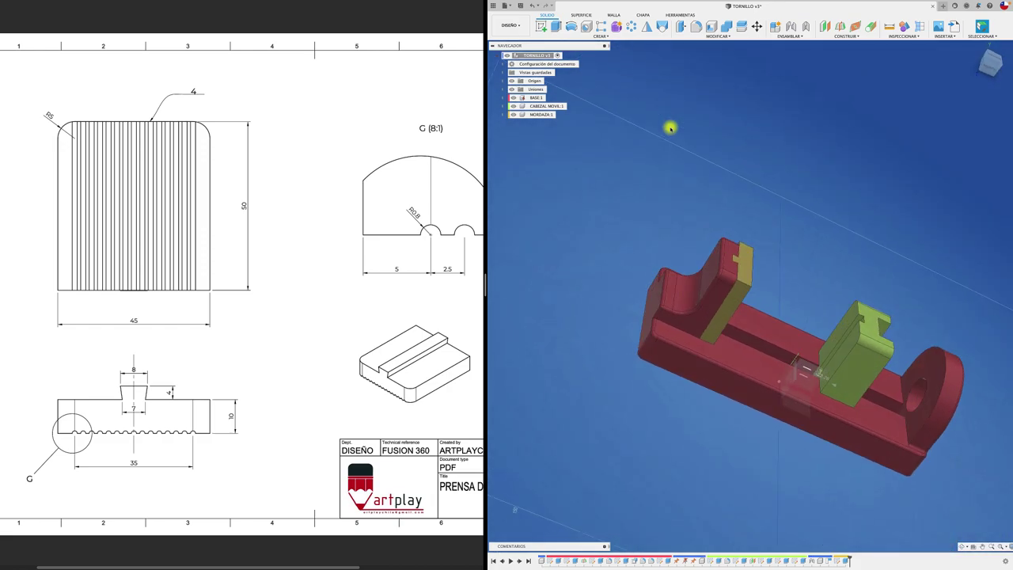
scroll(670, 127, "up", 2)
scroll(669, 127, "up", 2)
scroll(670, 127, "up", 1)
scroll(536, 176, "up", 1)
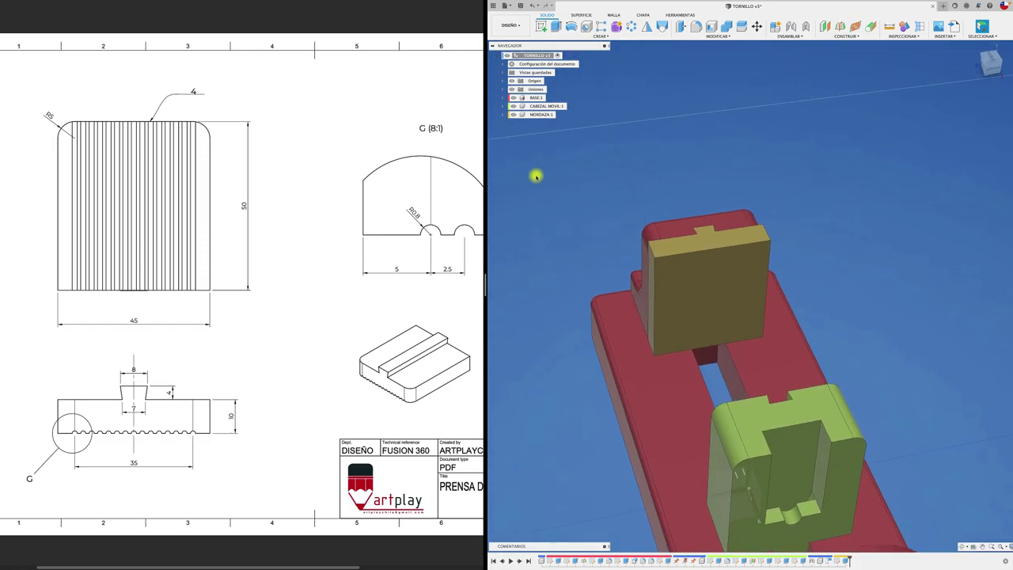
scroll(642, 187, "up", 2)
scroll(649, 104, "up", 2)
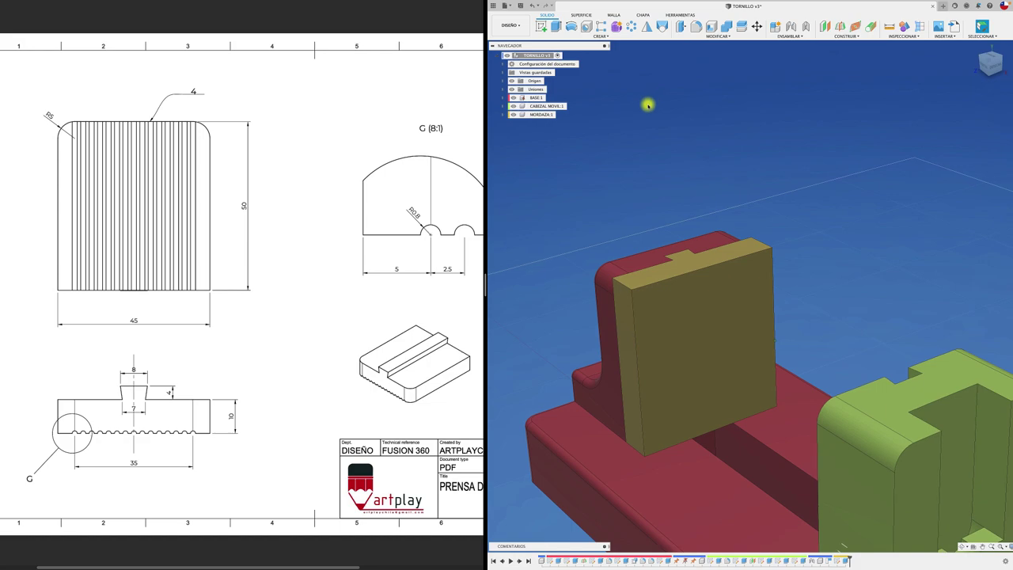
scroll(647, 101, "up", 1)
left_click(561, 114)
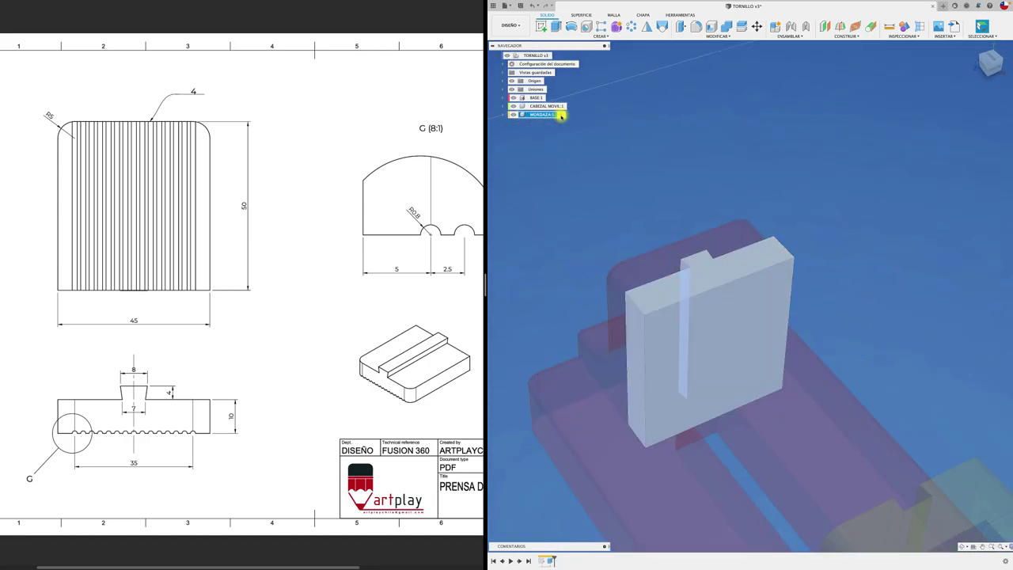
- Fillet the jaw's two top corner edges at 5 mm, then reactivate the whole assembly
left_click(696, 28)
left_click(634, 296)
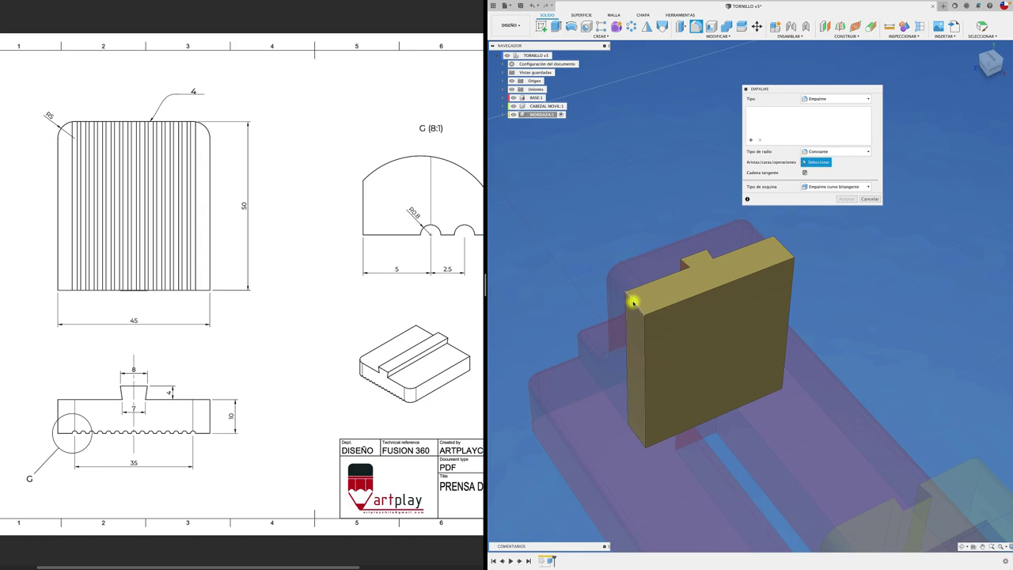
left_click(780, 245)
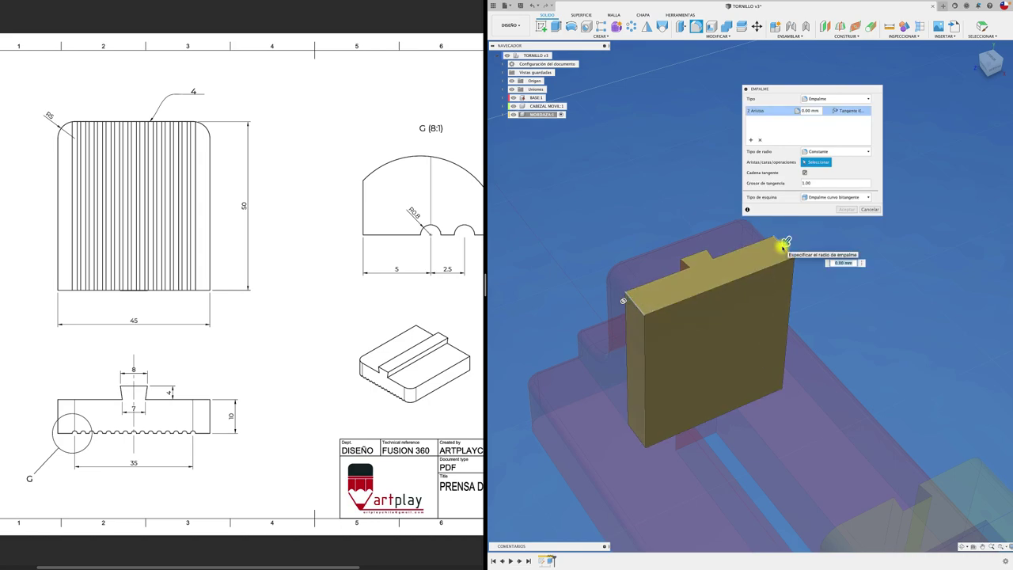
type("5")
left_click(845, 210)
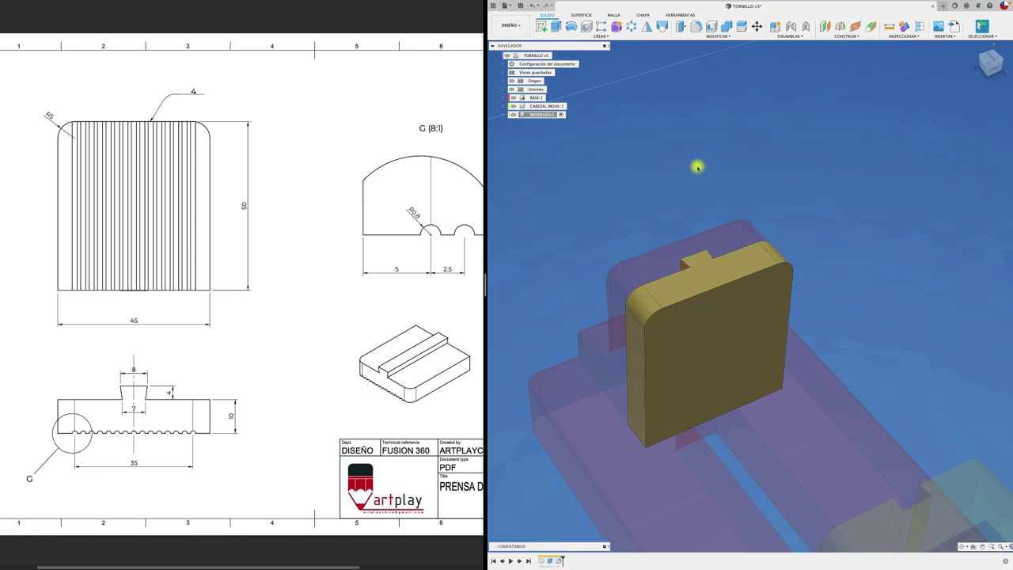
left_click(557, 54)
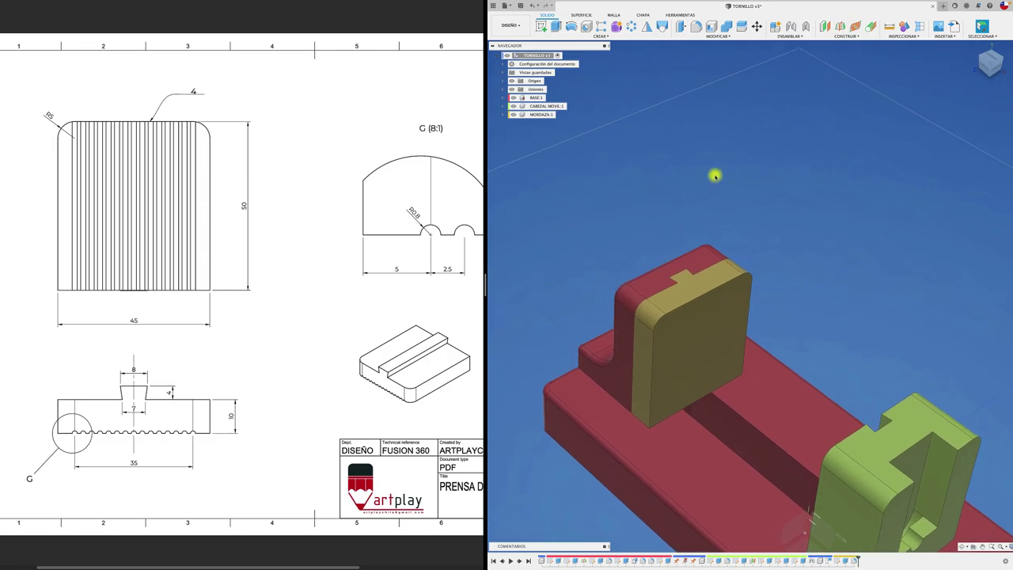
- Drag the MORDAZA jaw up and away from the base
left_click_drag(710, 337, 954, 175)
middle_click_drag(863, 215, 853, 216, "shift")
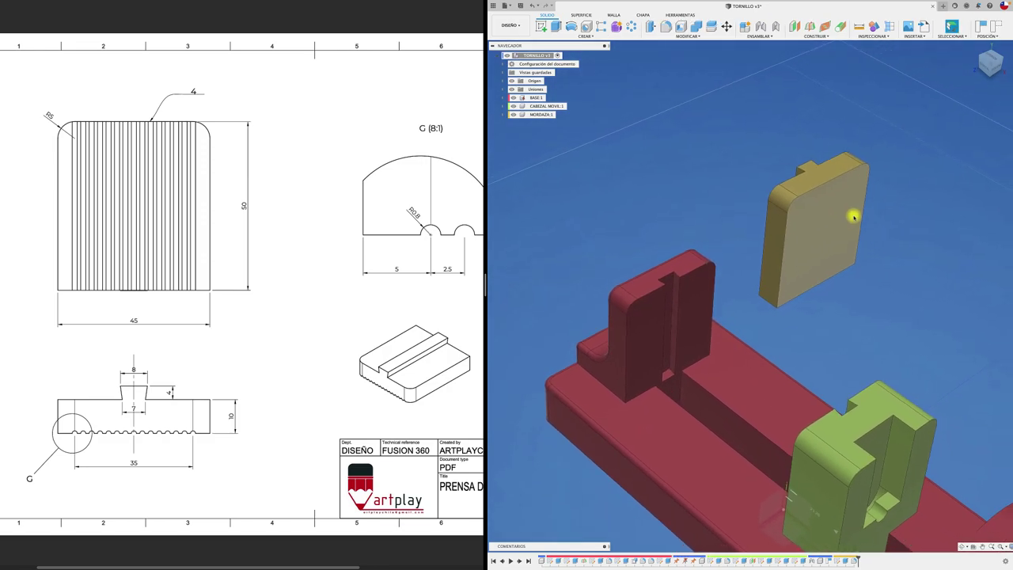
left_click_drag(841, 223, 791, 155)
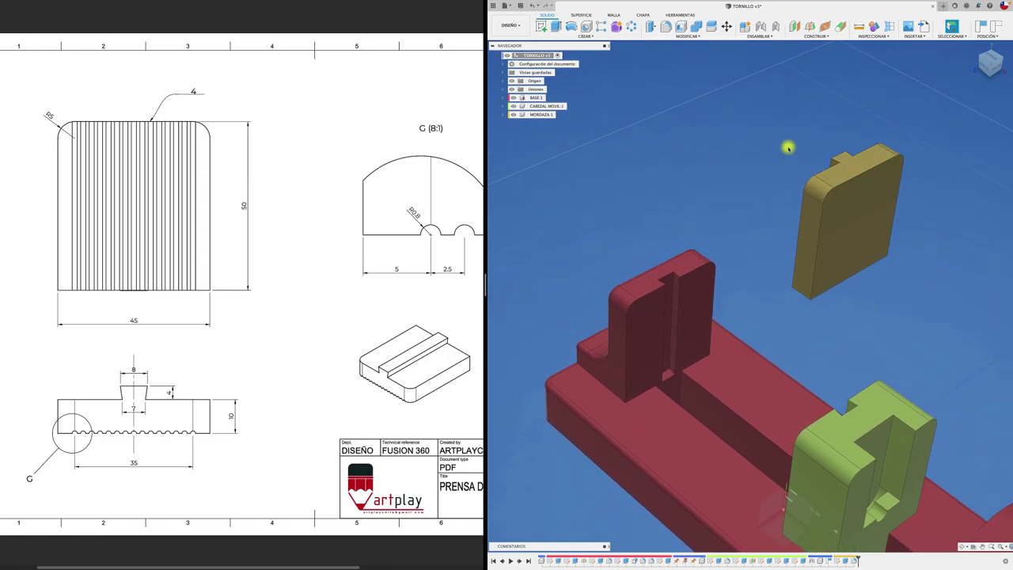
- Join the jaw to BASE:1 with Movimiento checked, then test-drag it and undo
key("j")
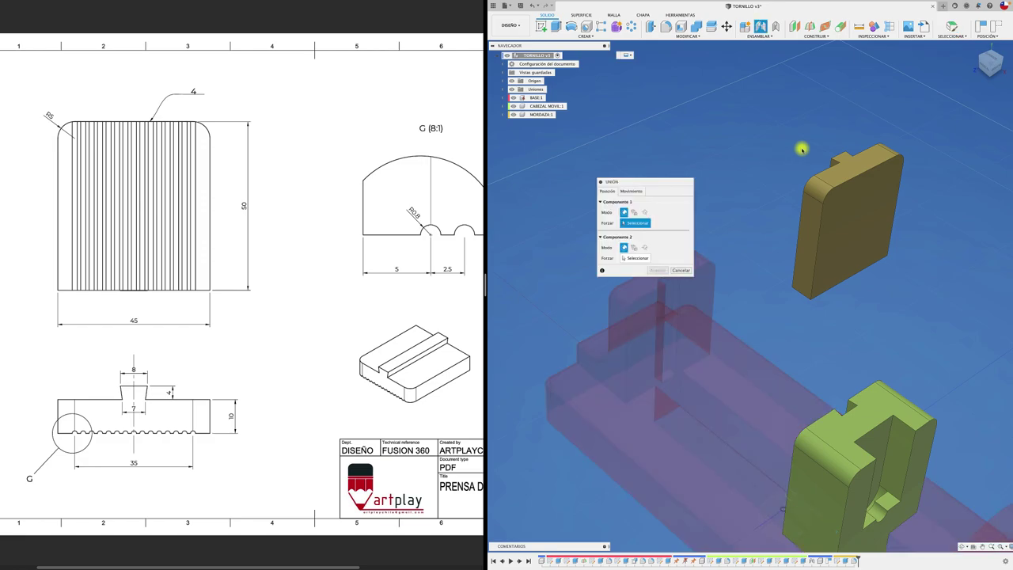
scroll(800, 151, "up", 2)
scroll(840, 153, "up", 2)
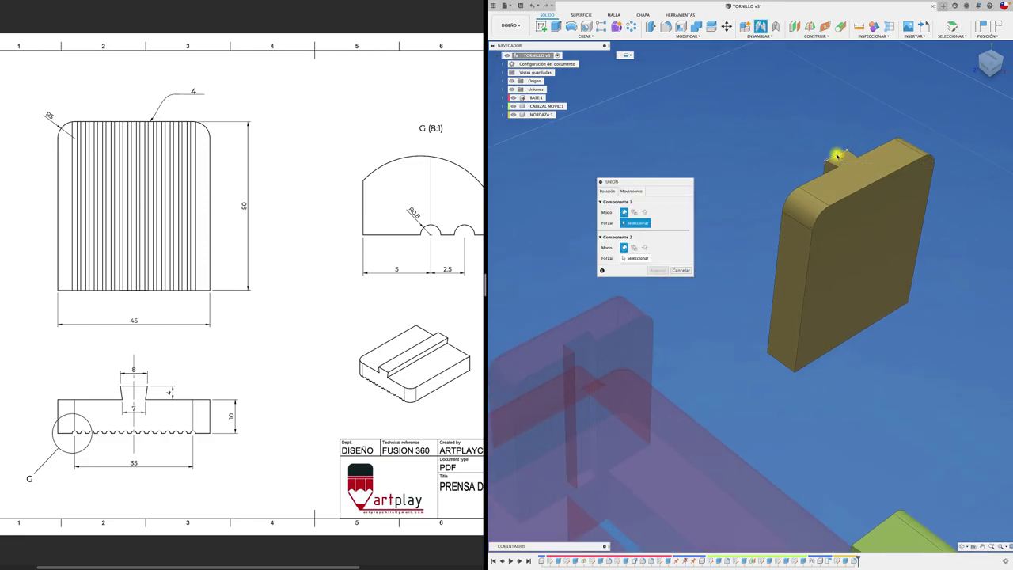
left_click(837, 155)
left_click(575, 341)
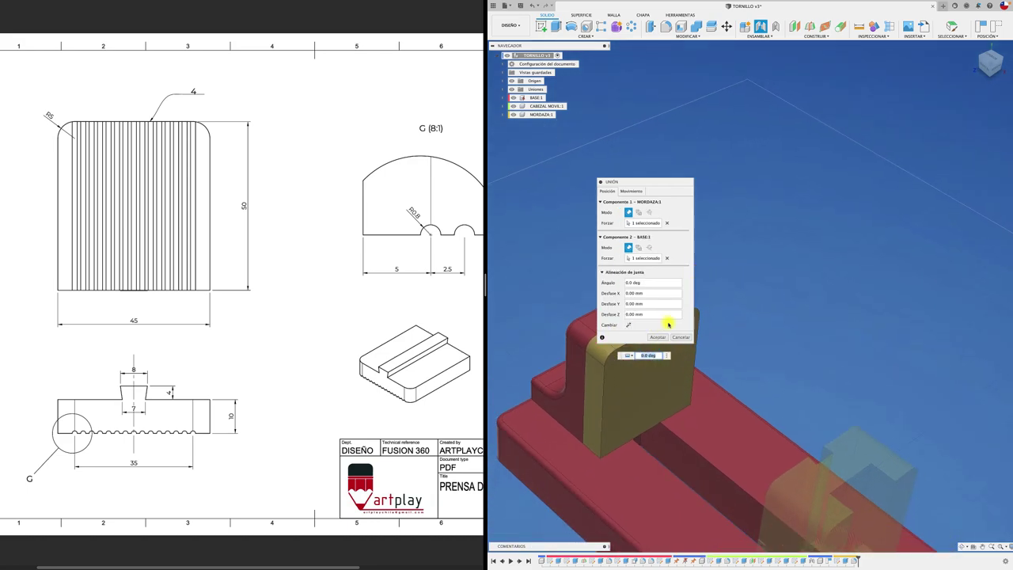
left_click(631, 191)
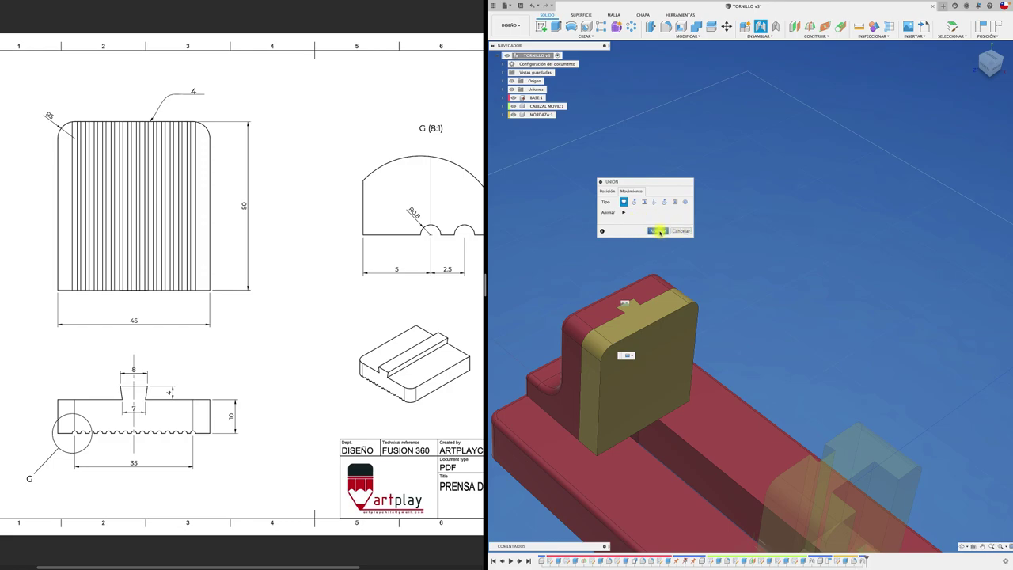
left_click(658, 230)
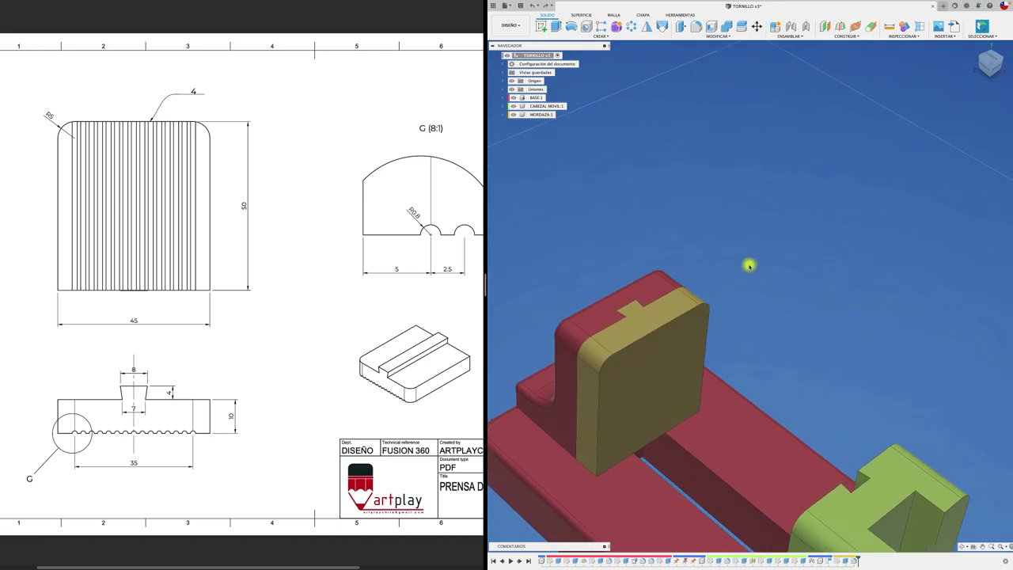
left_click_drag(629, 389, 827, 266)
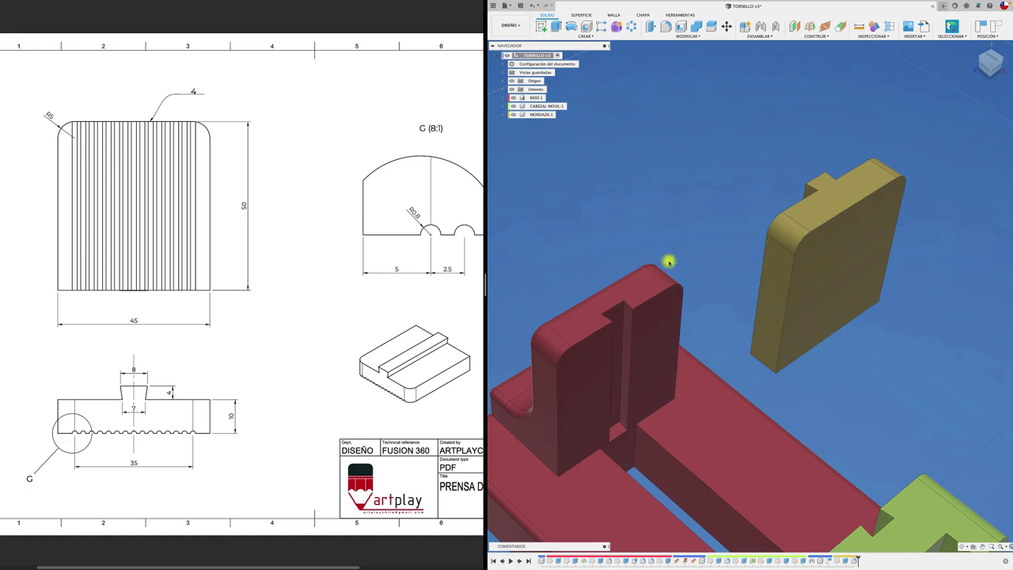
key("ctrl+z")
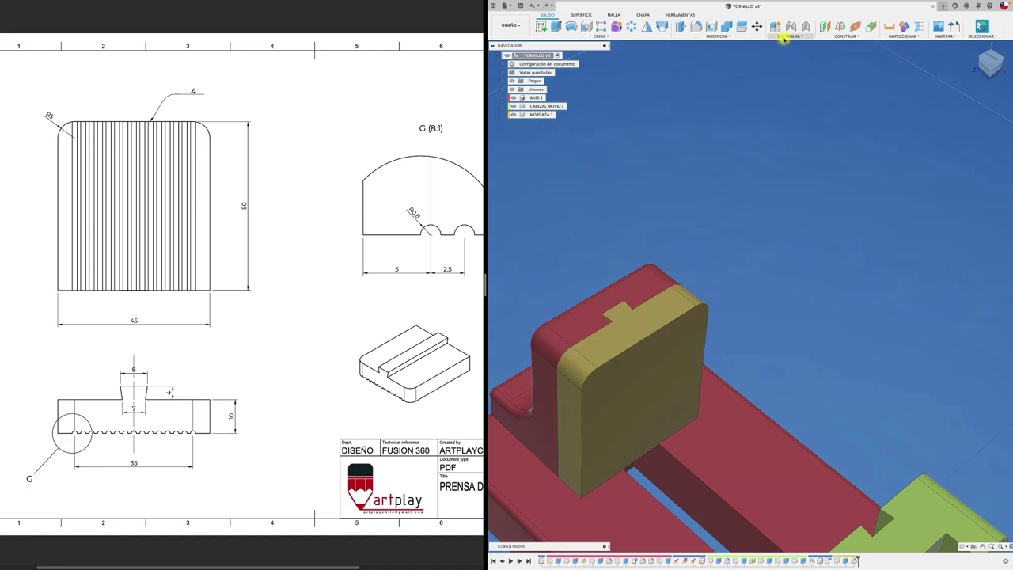
- Fix the jaw to the base with a rigid Unión tal cual joint and fit the view
left_click(789, 36)
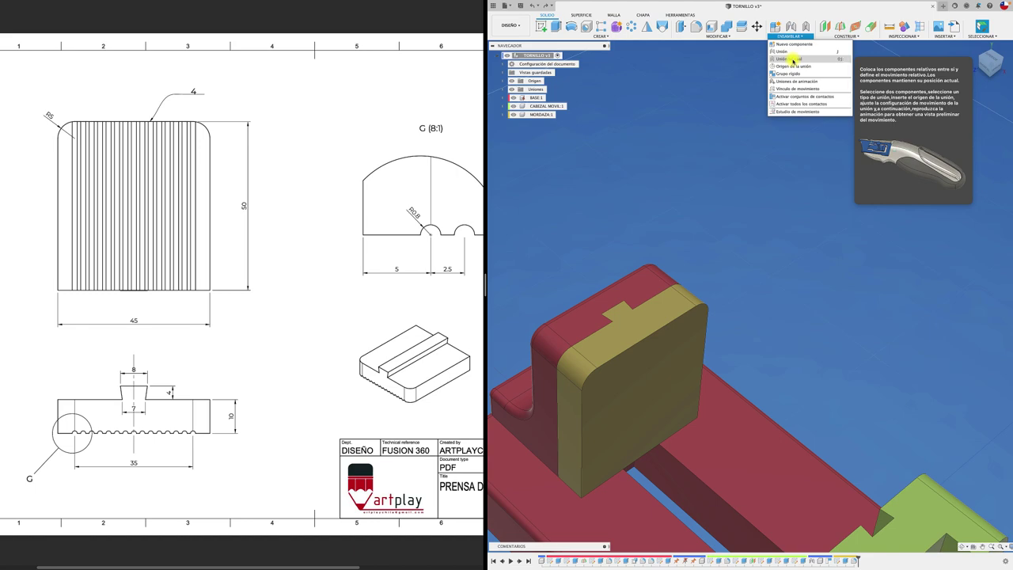
left_click(792, 60)
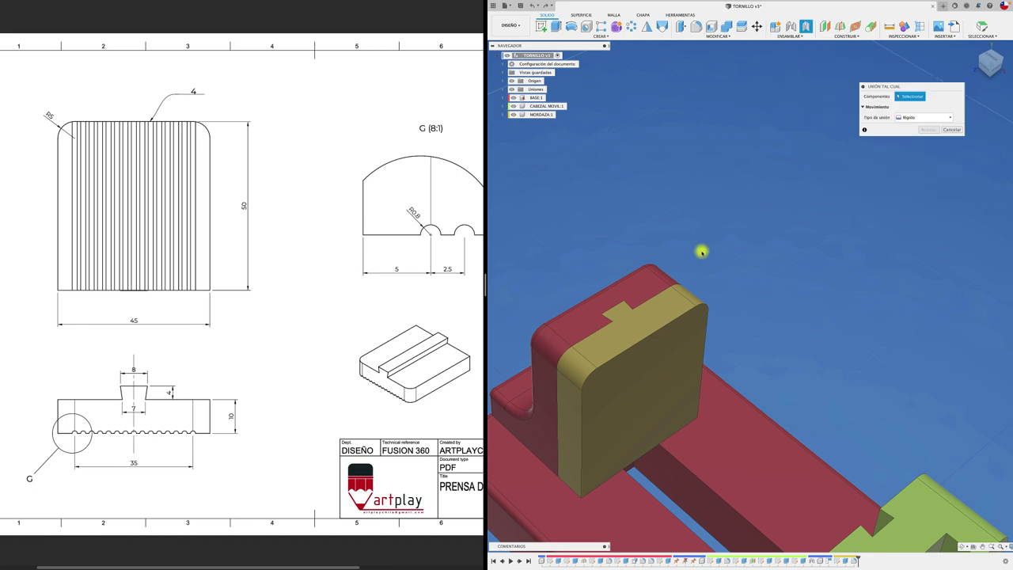
left_click(668, 314)
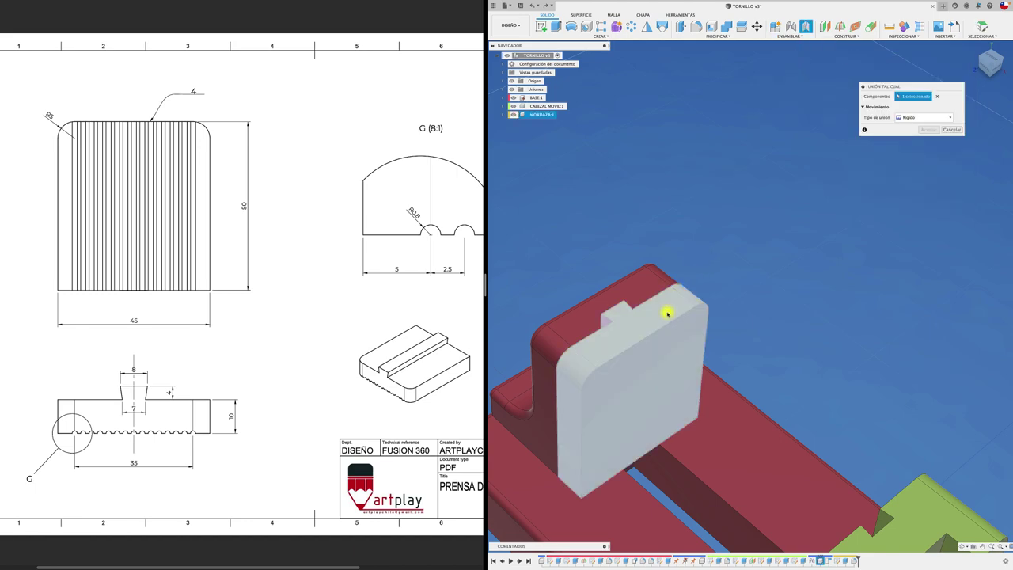
left_click(642, 283)
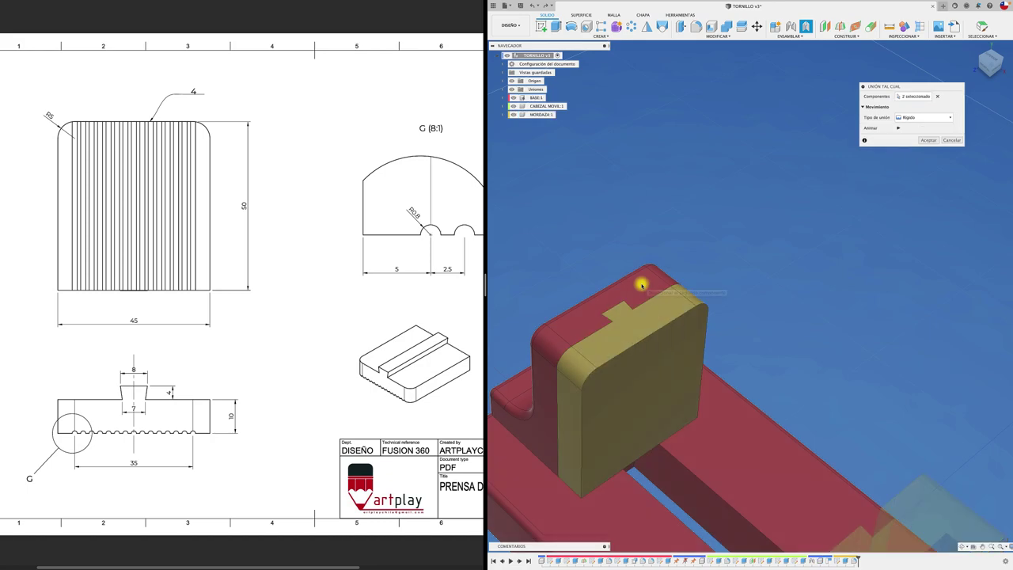
left_click(899, 128)
left_click(927, 140)
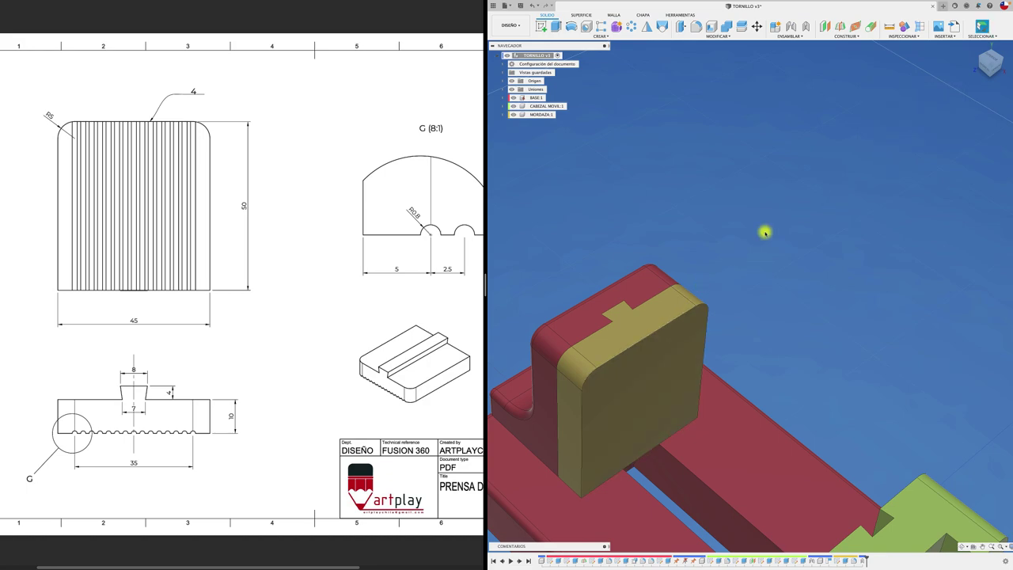
key("F6")
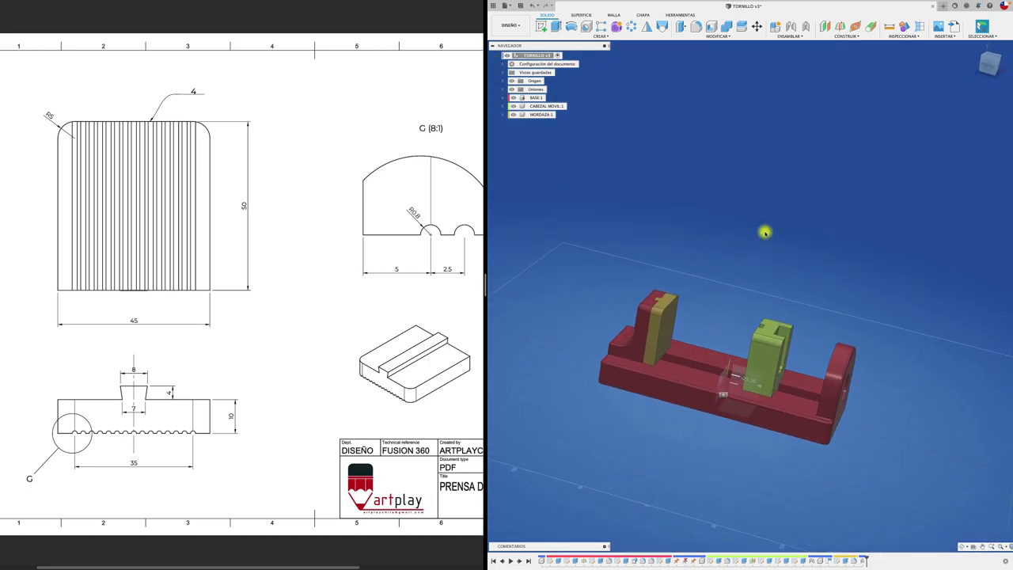
left_click(542, 114)
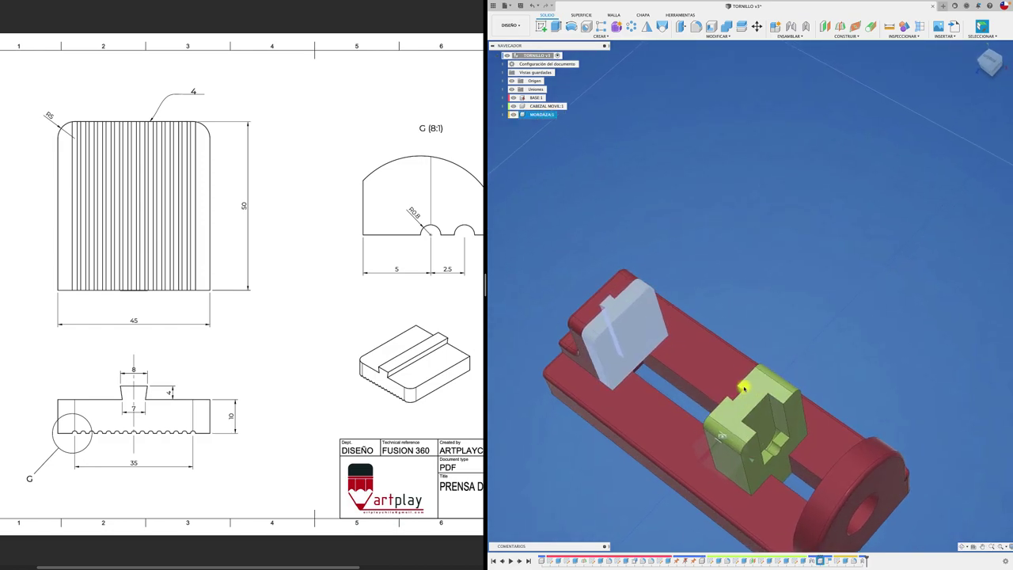
- Copy MORDAZA:1 and paste it into the root assembly
right_click(543, 116)
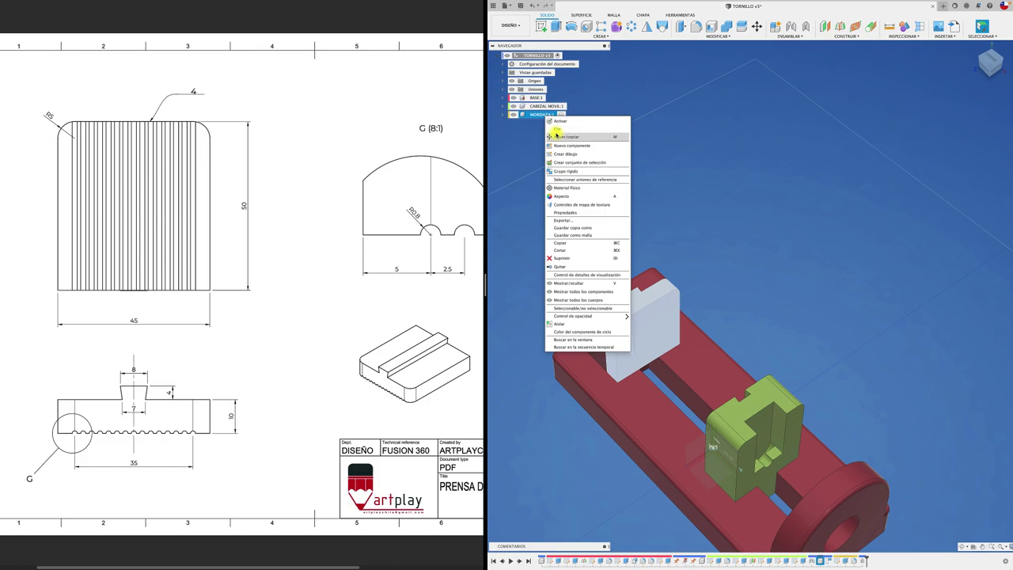
left_click(574, 242)
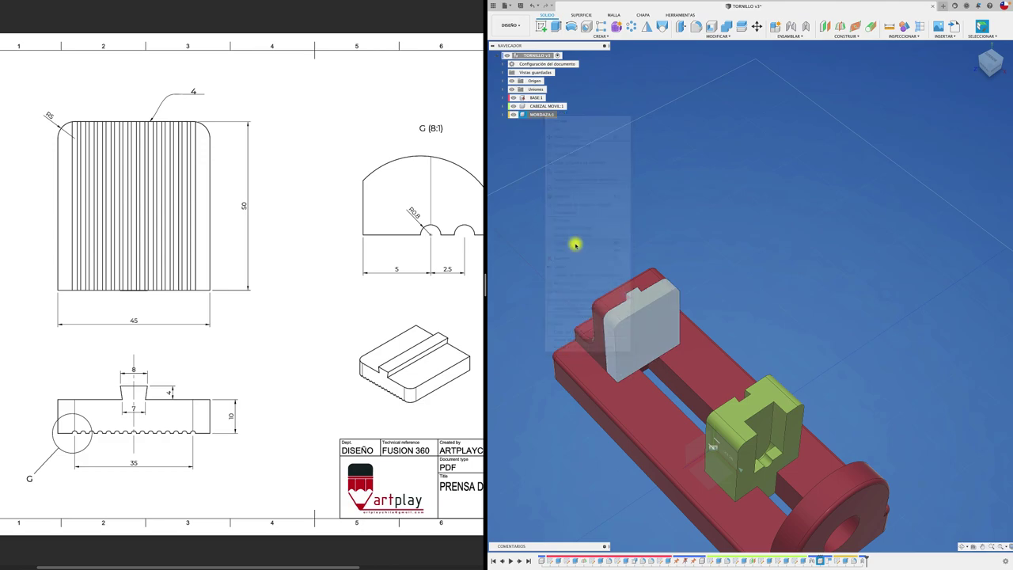
right_click(540, 56)
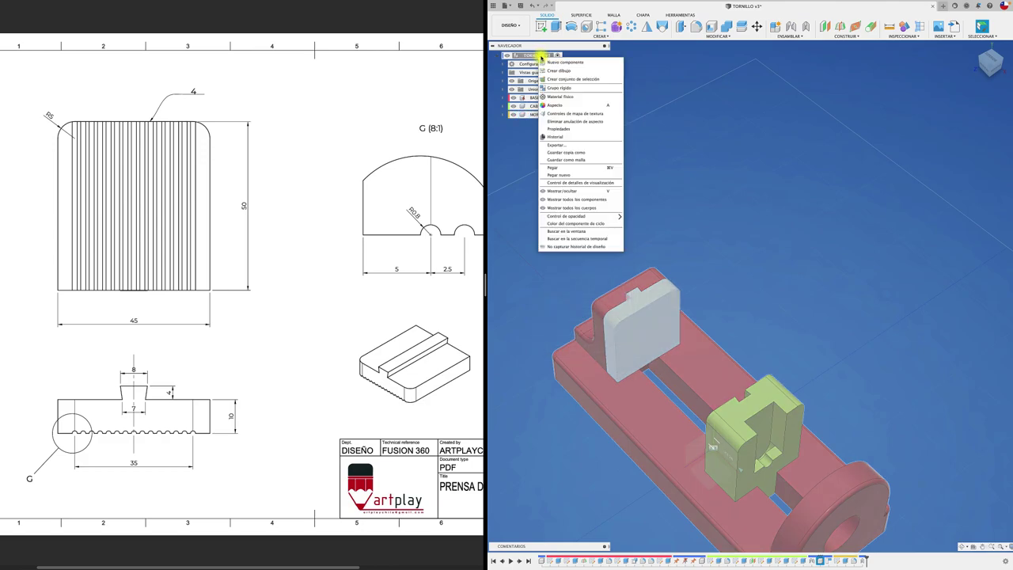
left_click(567, 169)
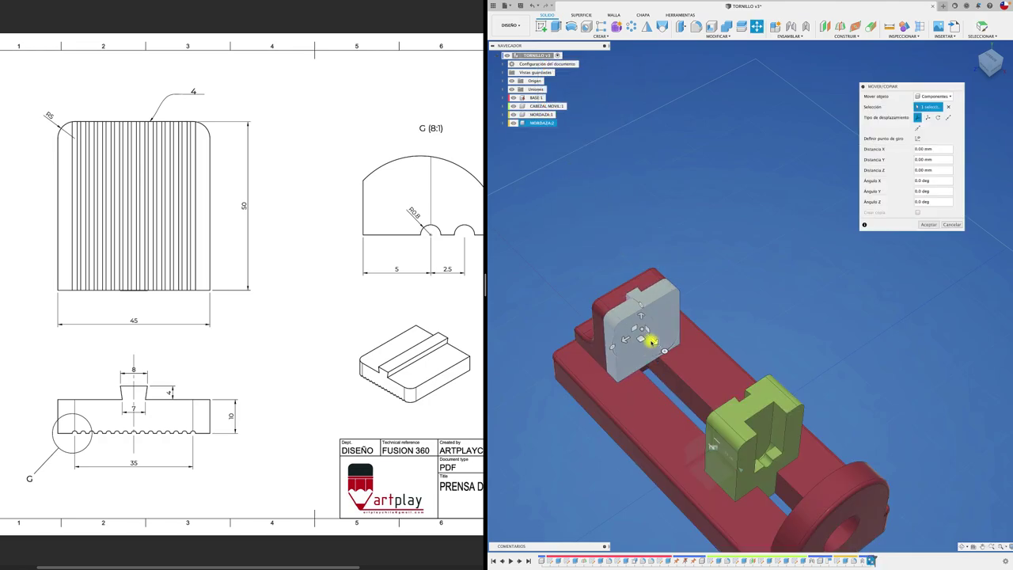
- Shift the pasted jaw about 30 mm along the base and rotate it 180° about Y
mouse_move(652, 339)
left_mouse_down()
mouse_move(687, 373)
mouse_move(752, 328)
left_mouse_up()
scroll(748, 328, "up", 2)
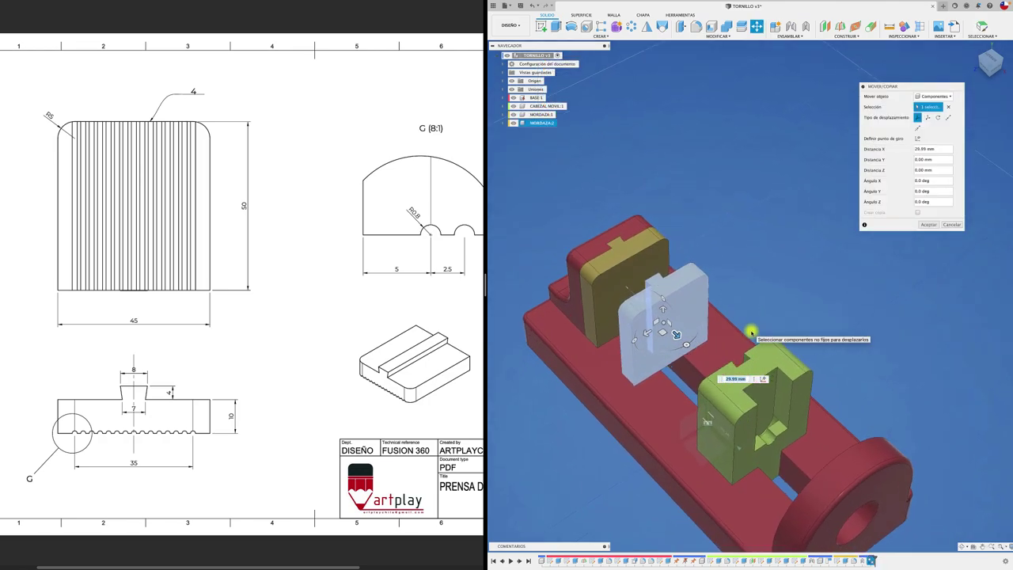
scroll(713, 324, "up", 3)
scroll(665, 317, "up", 2)
mouse_move(663, 314)
left_mouse_down()
mouse_move(620, 270)
mouse_move(649, 288)
left_mouse_up()
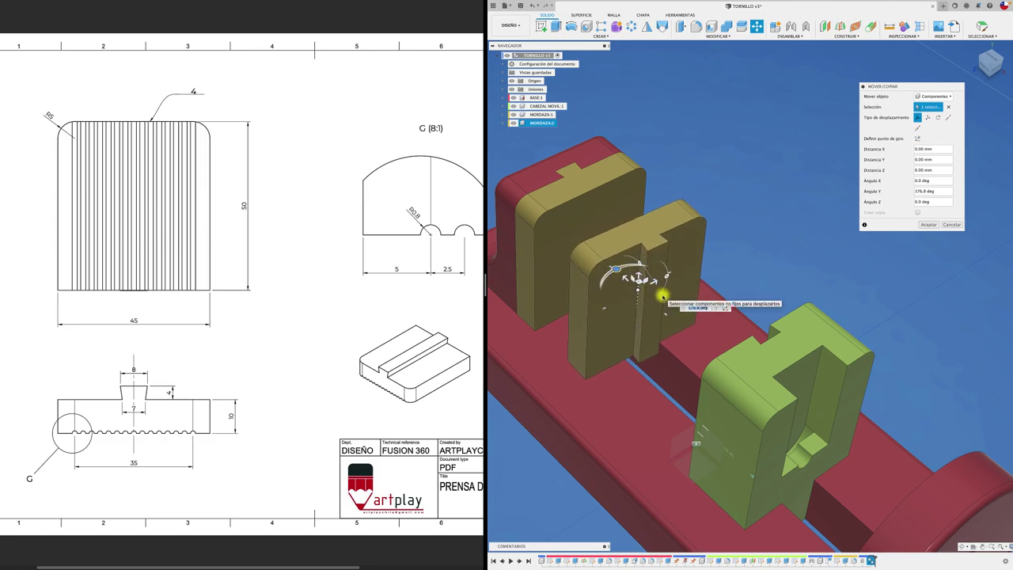
type("180")
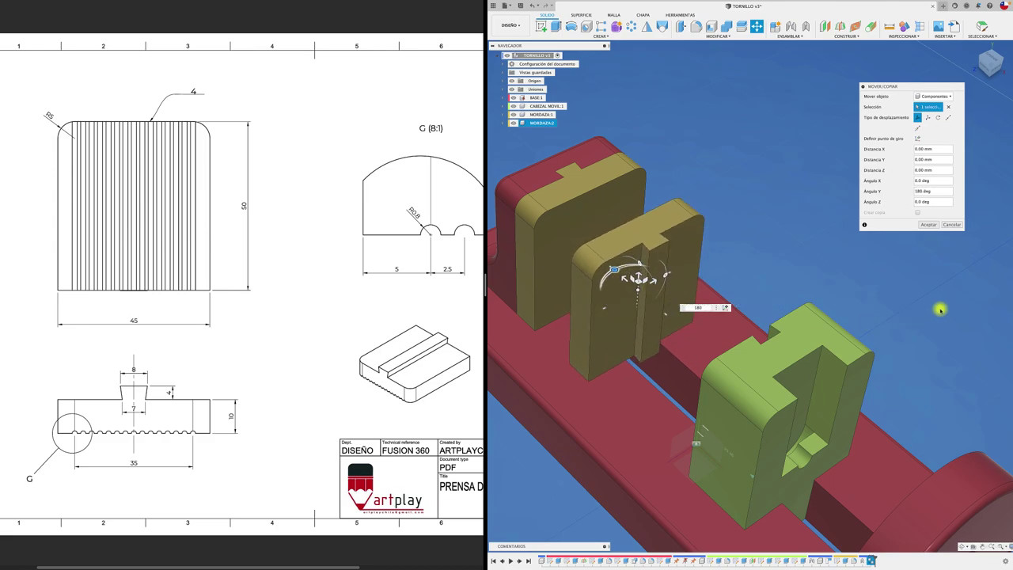
left_click(928, 225)
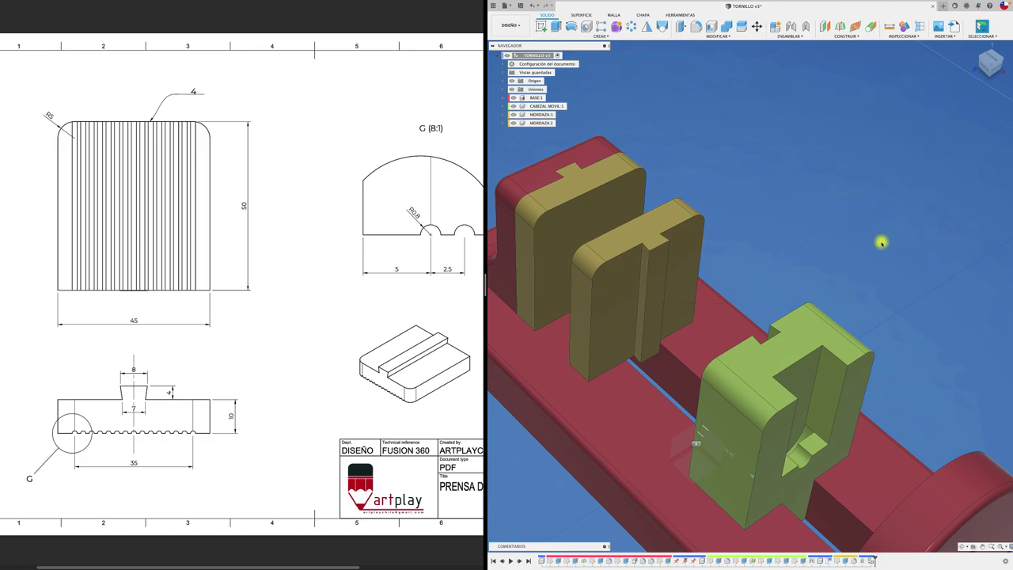
key("j")
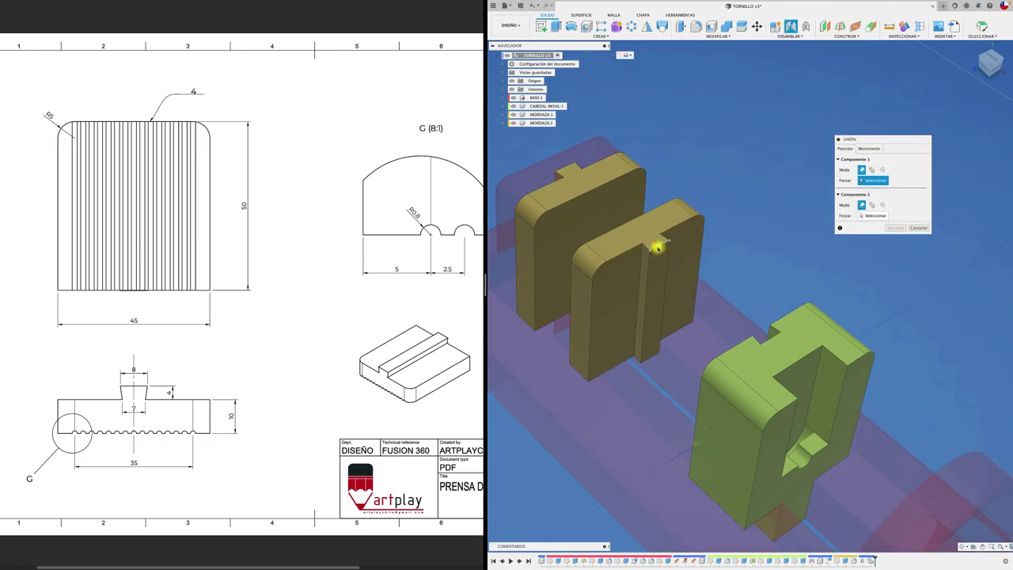
- Join the MORDAZA:2 jaw to CABEZAL MOVIL:1, previewing the joint motion before accepting
left_click(657, 245)
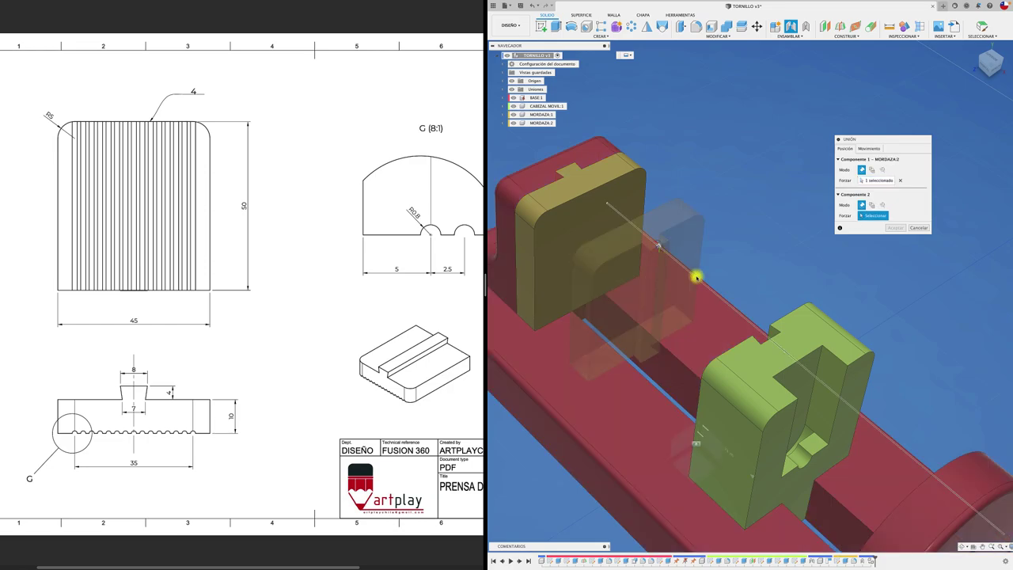
left_click(774, 341)
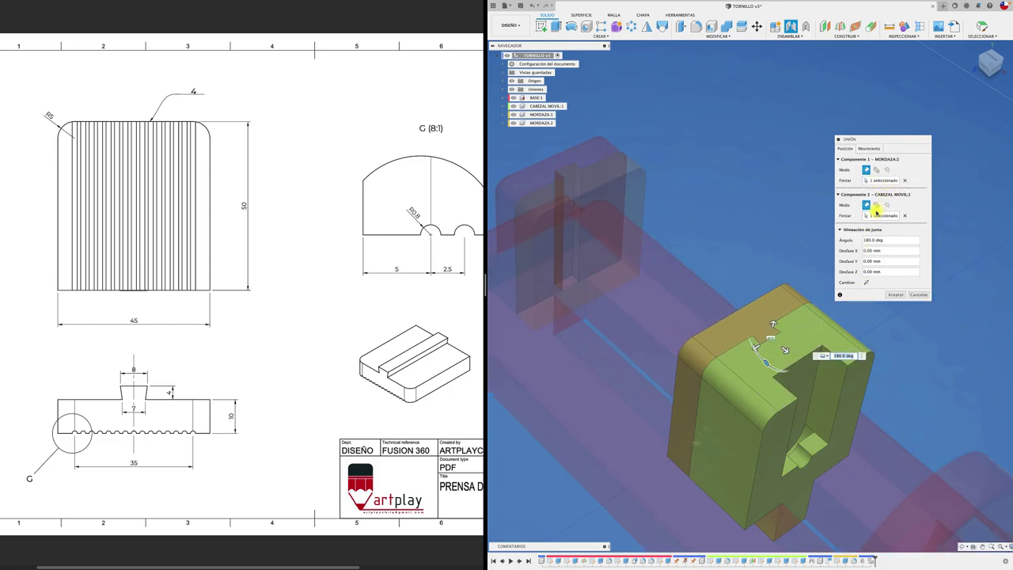
left_click(868, 149)
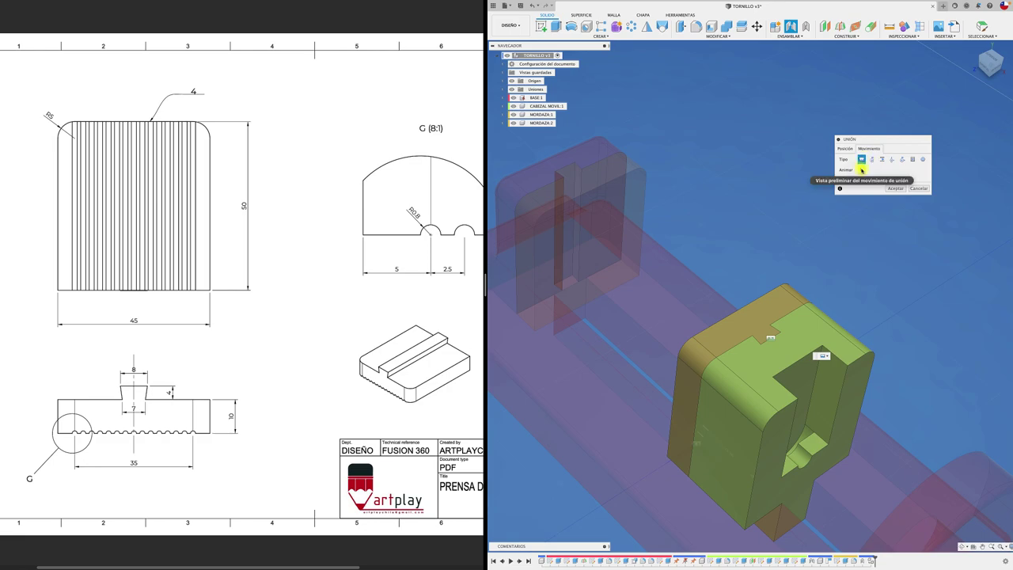
left_click(863, 169)
left_click(894, 189)
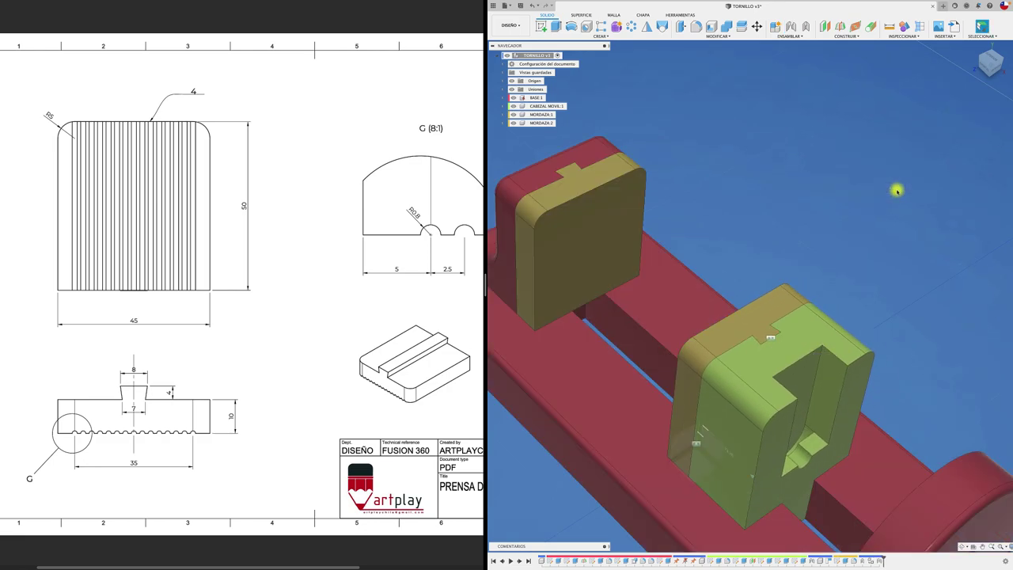
scroll(867, 229, "down", 3)
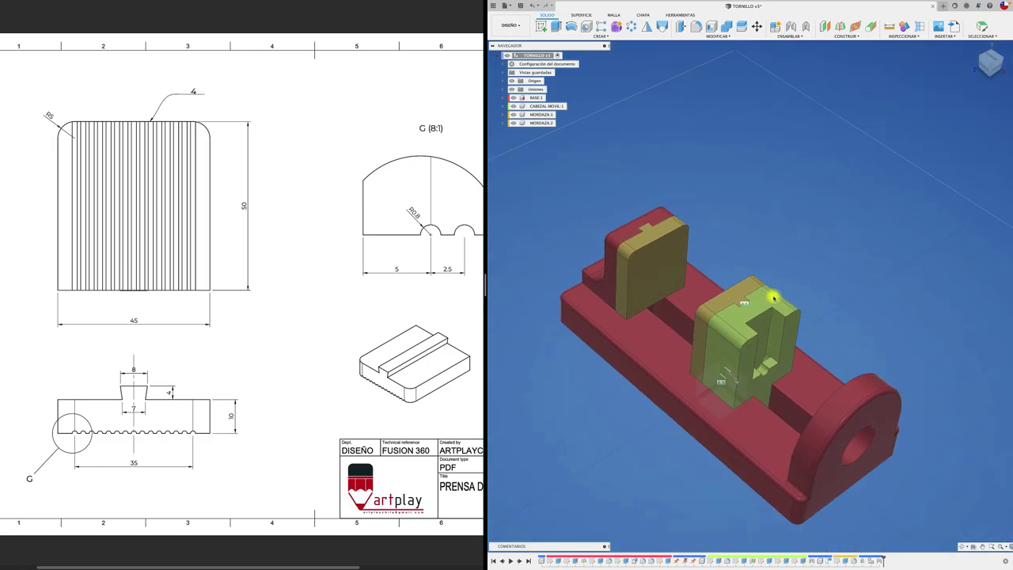
- Drag the moving head along the base to test its travel
mouse_move(779, 301)
left_mouse_down()
mouse_move(847, 331)
mouse_move(821, 227)
left_mouse_up()
scroll(708, 228, "up", 3)
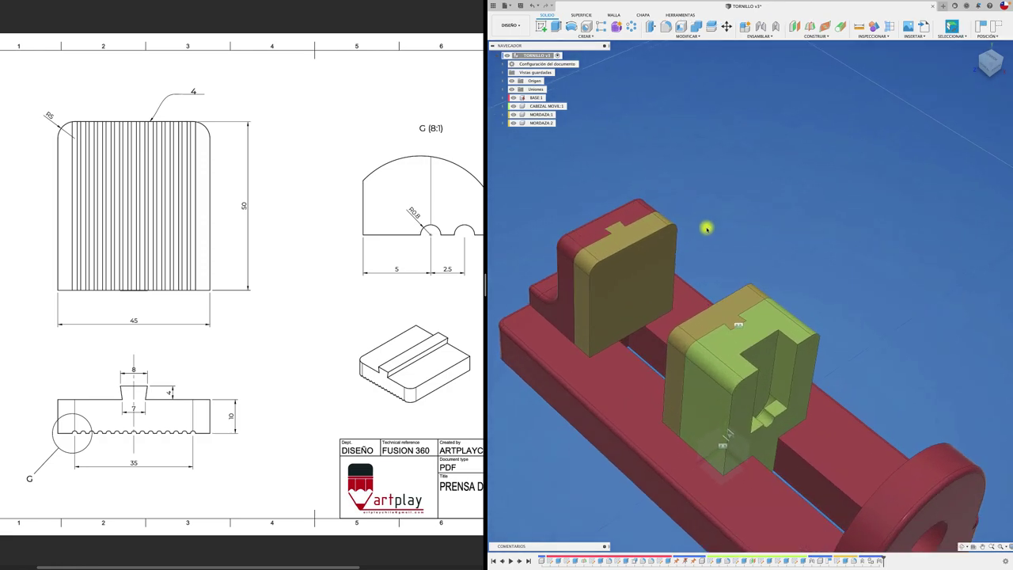
scroll(707, 232, "up", 2)
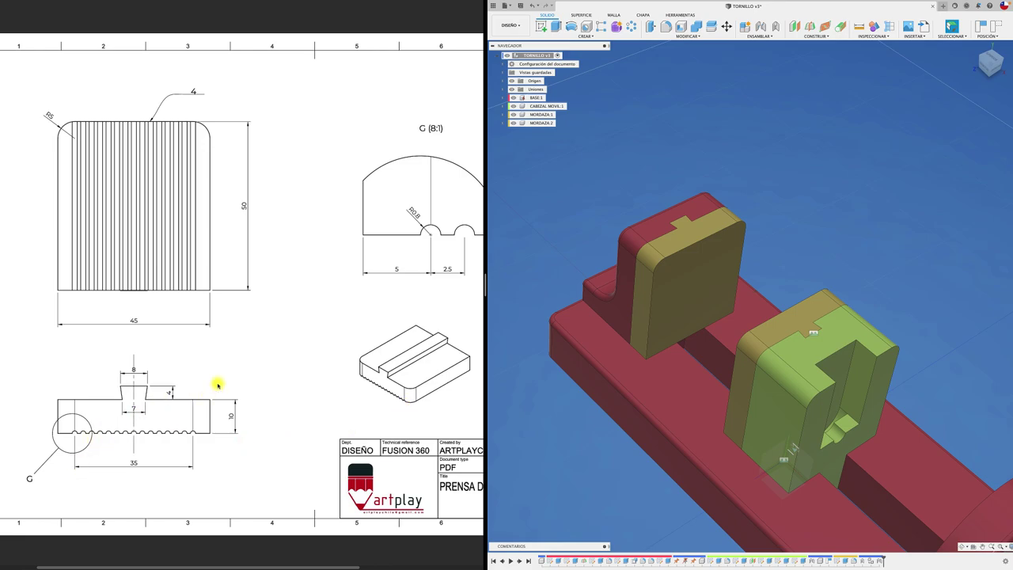
scroll(224, 376, "right", 5)
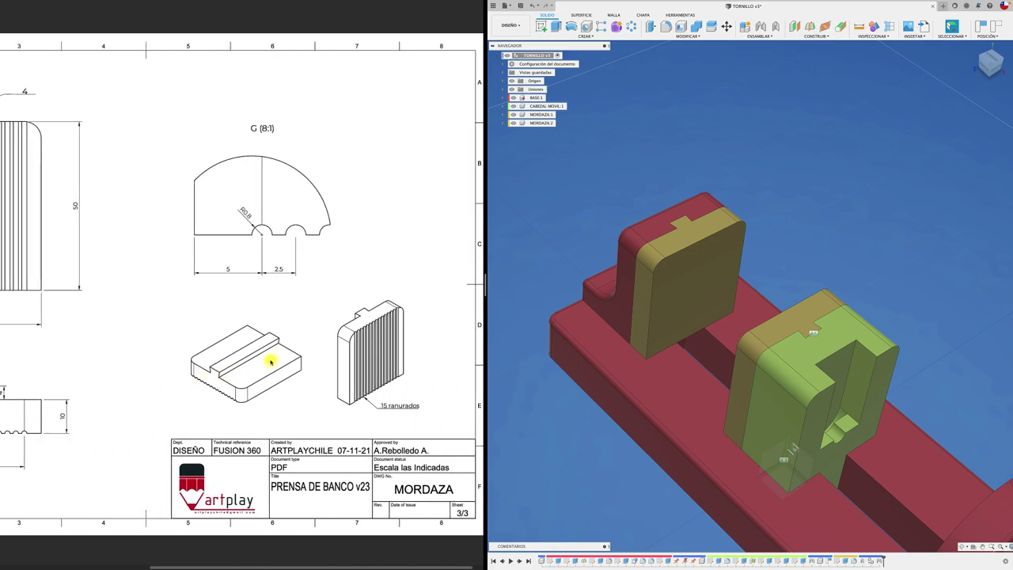
scroll(232, 267, "left", 1)
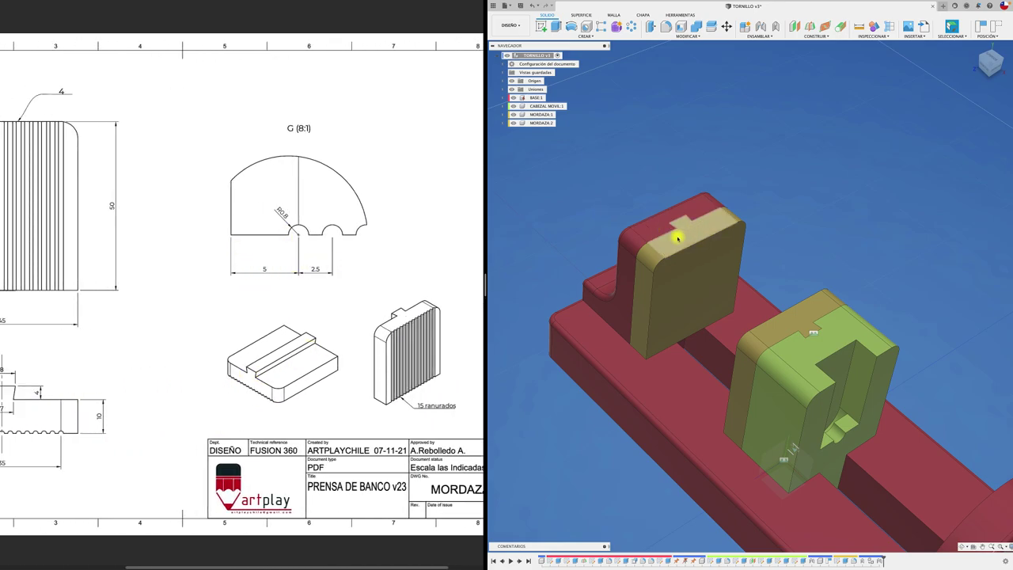
- Isolate the MORDAZA:1 jaw and activate it as the component being edited
left_click(545, 115)
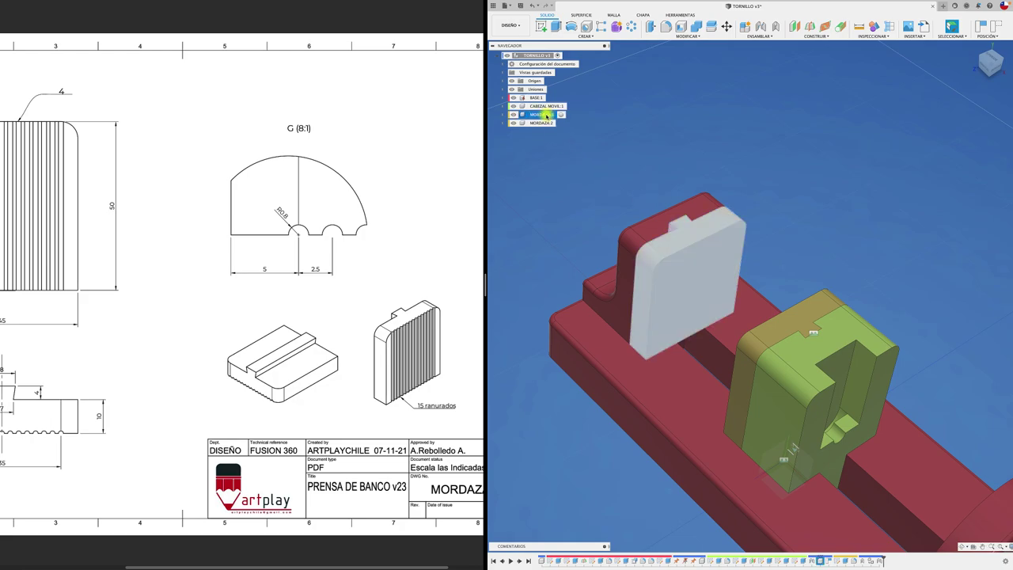
right_click(545, 115)
left_click(586, 333)
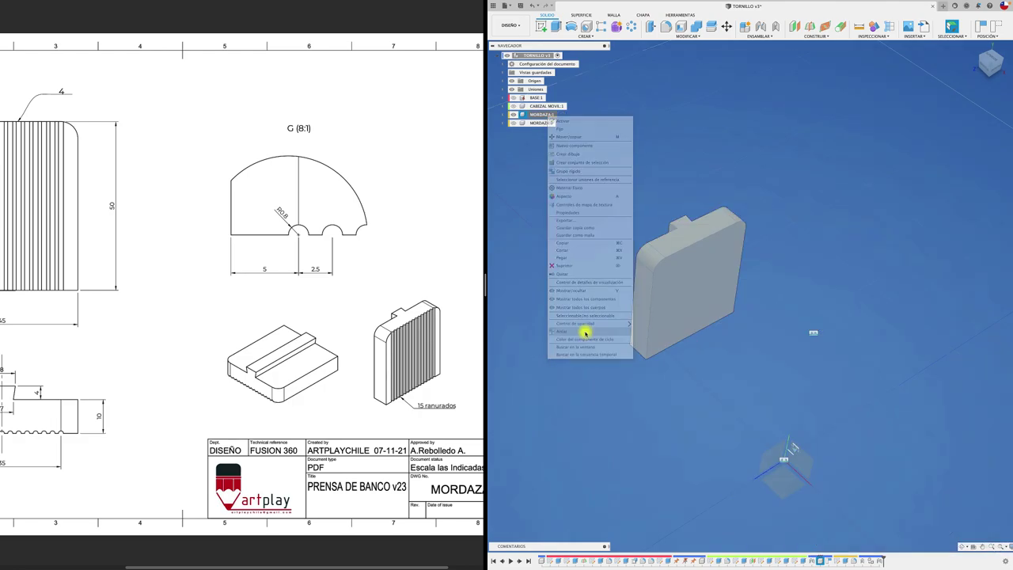
left_click(857, 220)
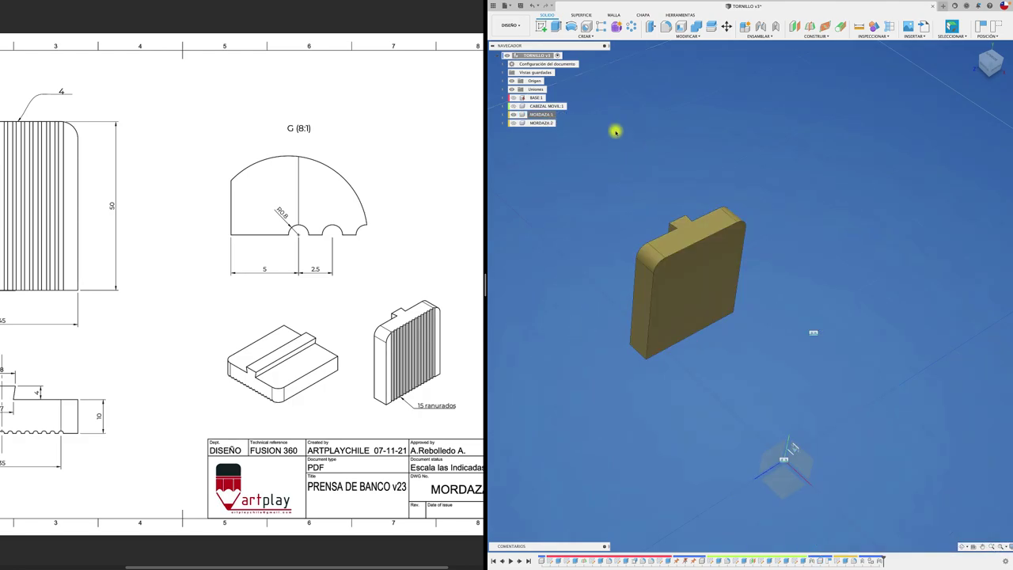
double_click(545, 115)
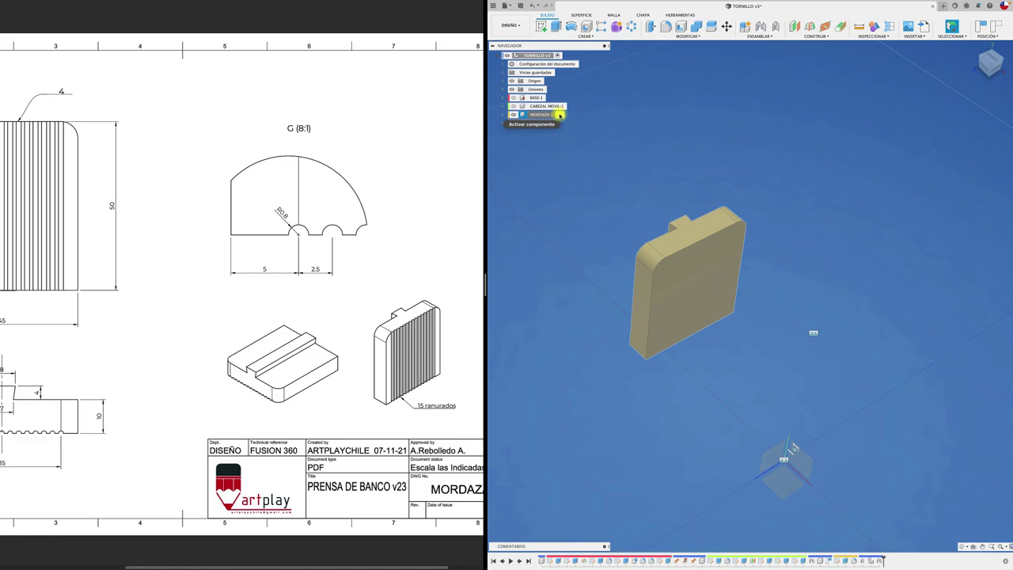
- Start a new sketch on the MORDAZA:1 jaw's top face, dismissing the moved-components warning
left_click(545, 27)
left_click(684, 233)
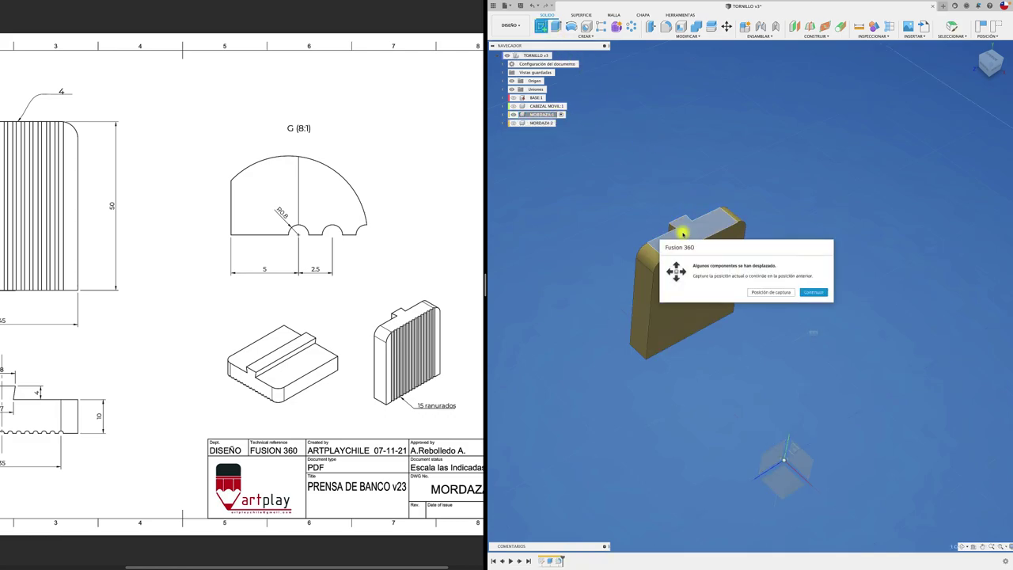
left_click(786, 292)
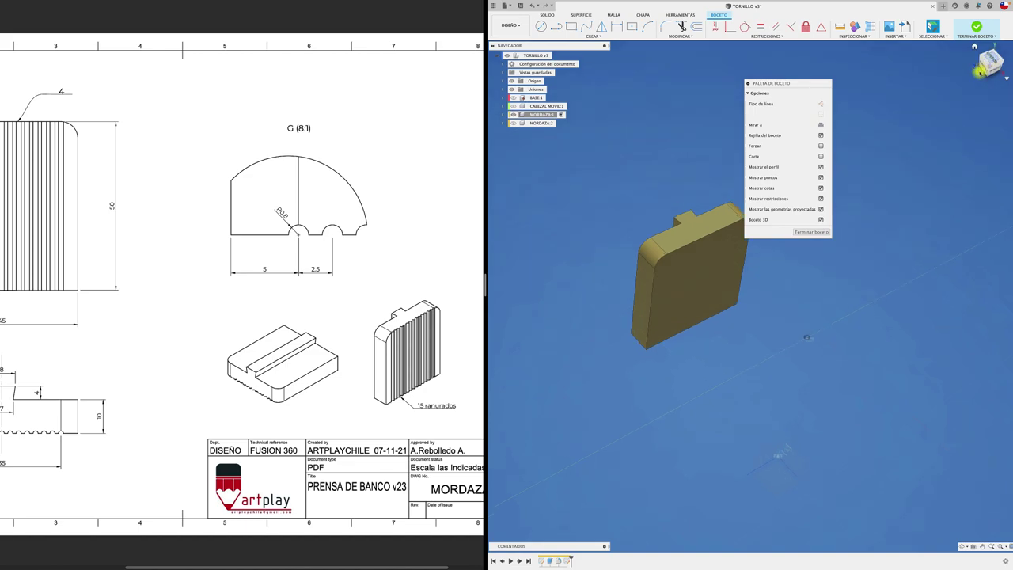
scroll(728, 295, "up", 5)
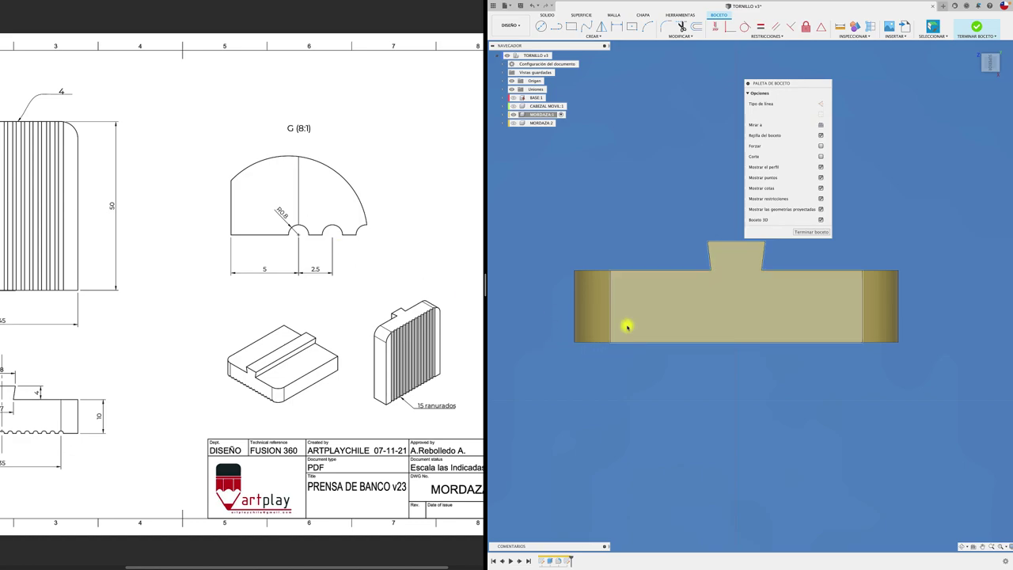
scroll(626, 323, "up", 2)
- Draw a small center-diameter circle centred on the jaw's lower-left corner
left_click(540, 26)
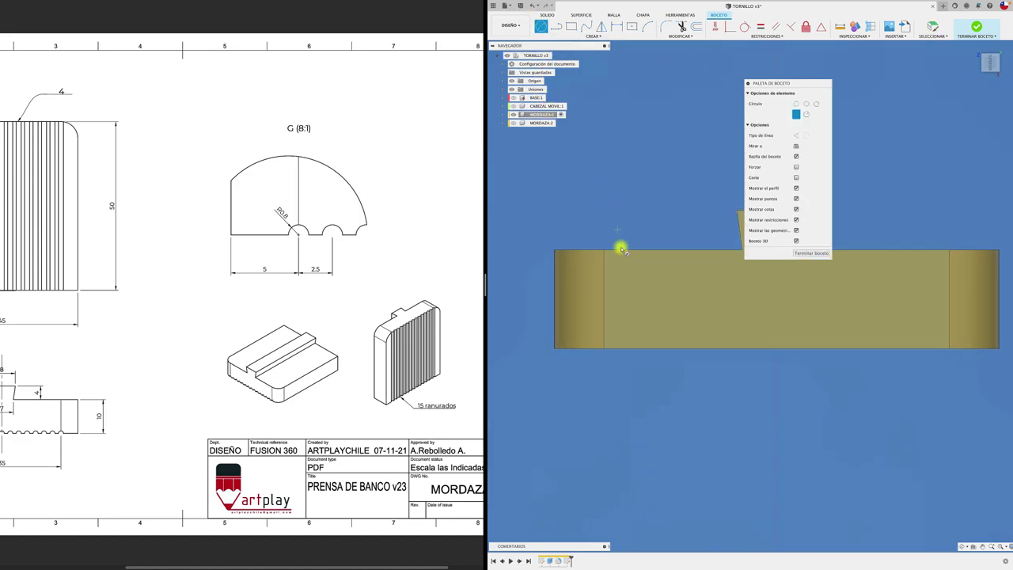
left_click(590, 335)
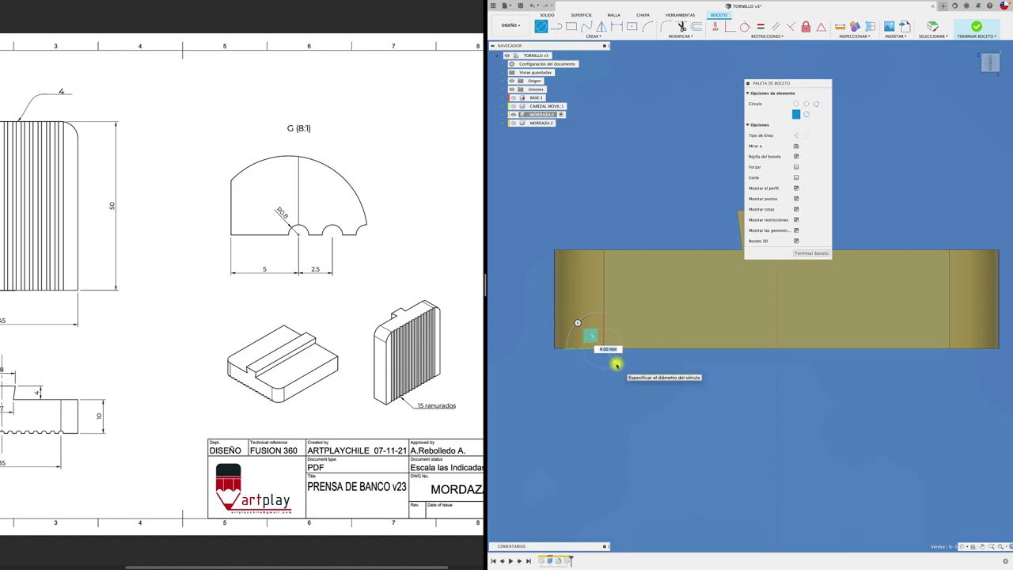
left_click(616, 364)
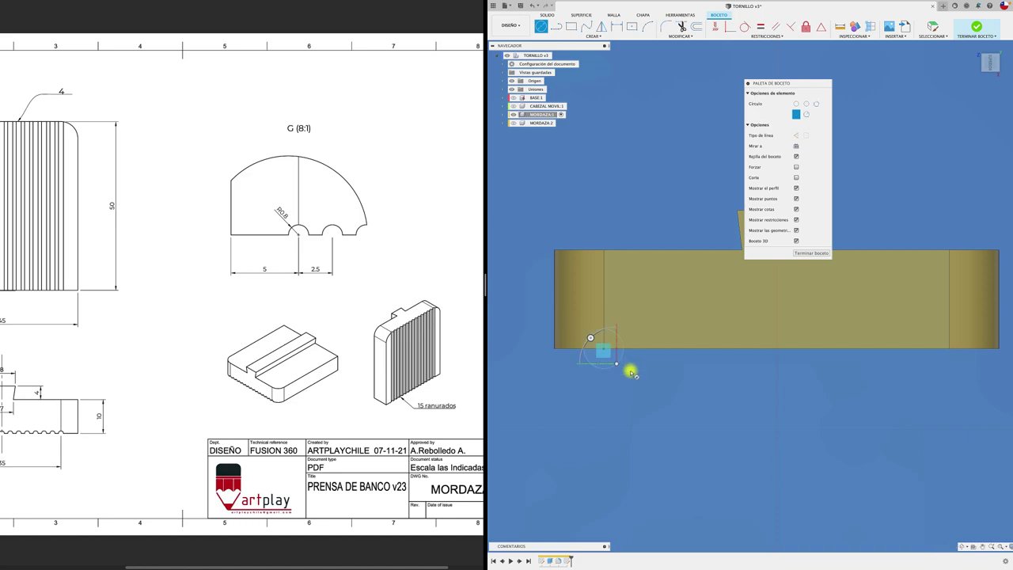
key("Escape")
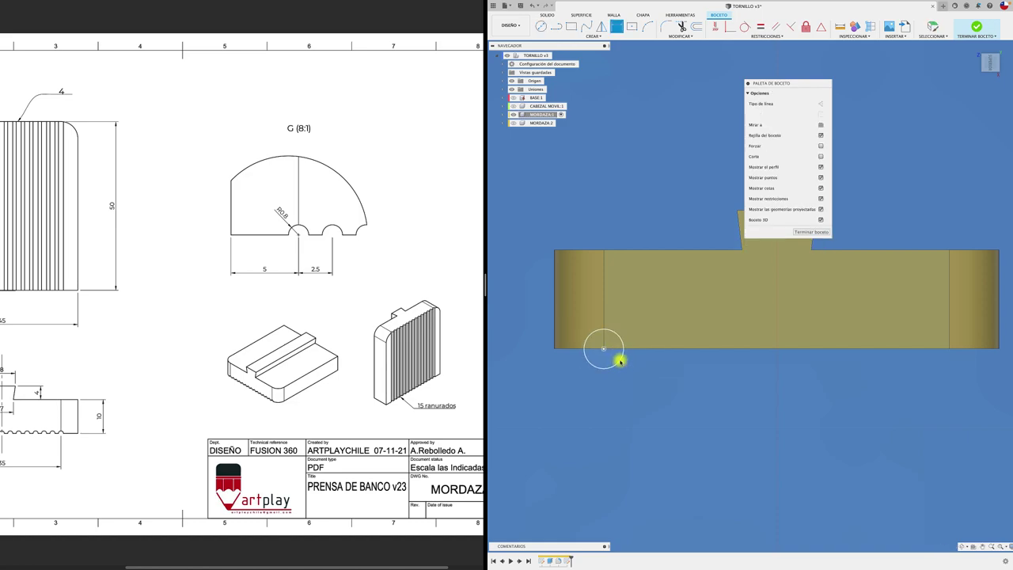
right_click(620, 361)
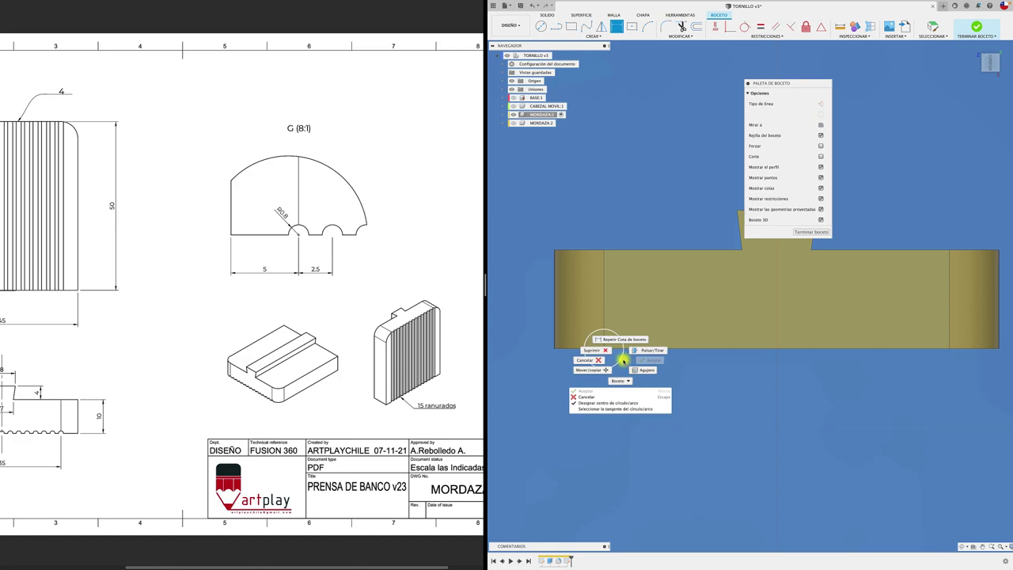
- Dimension the corner circle at 0.8*2 = 1.60 mm diameter, then orbit to a tilted view
key("d")
left_click(622, 354)
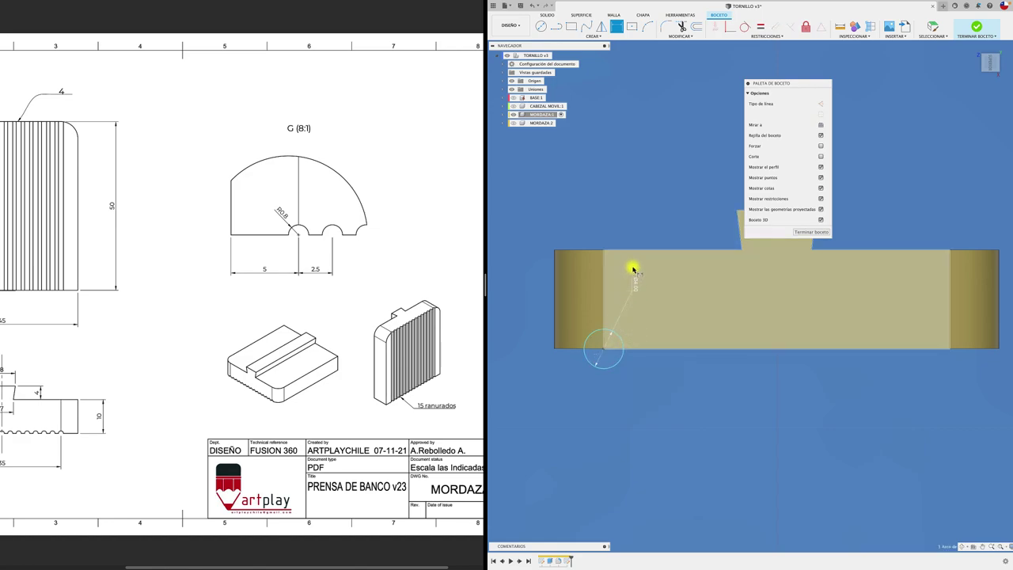
left_click(638, 219)
type("0.8*2")
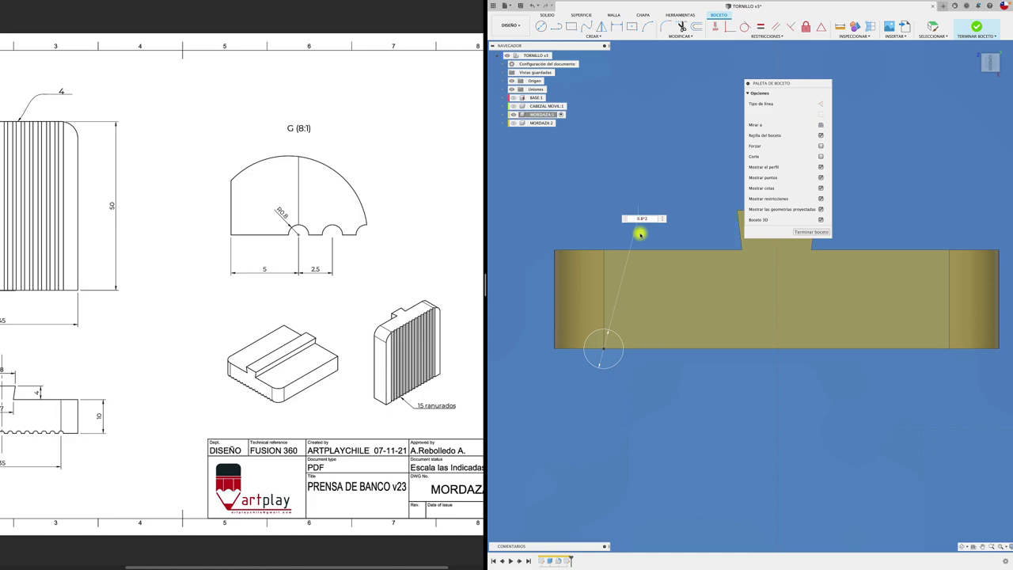
key("Return")
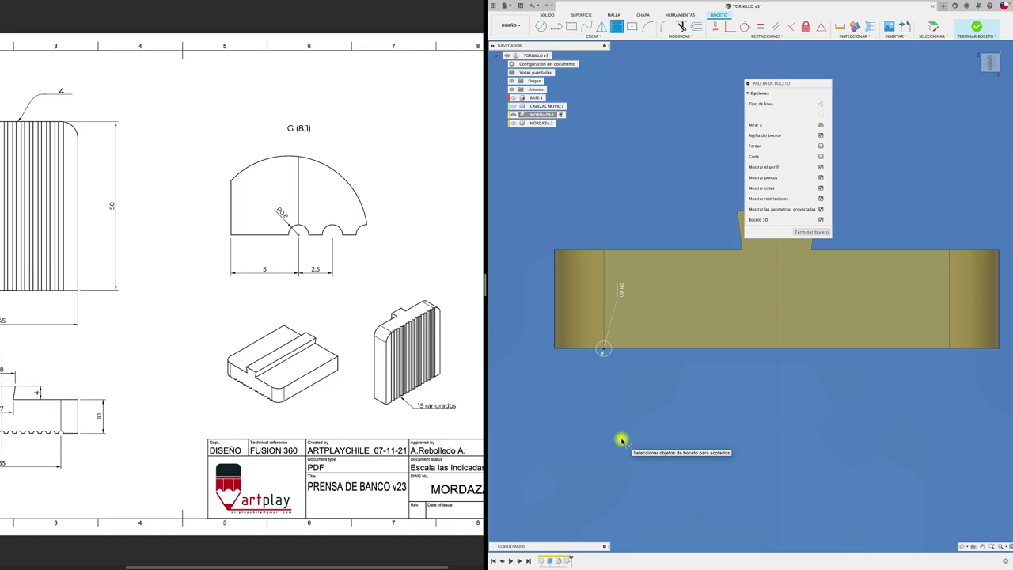
scroll(620, 390, "up", 2)
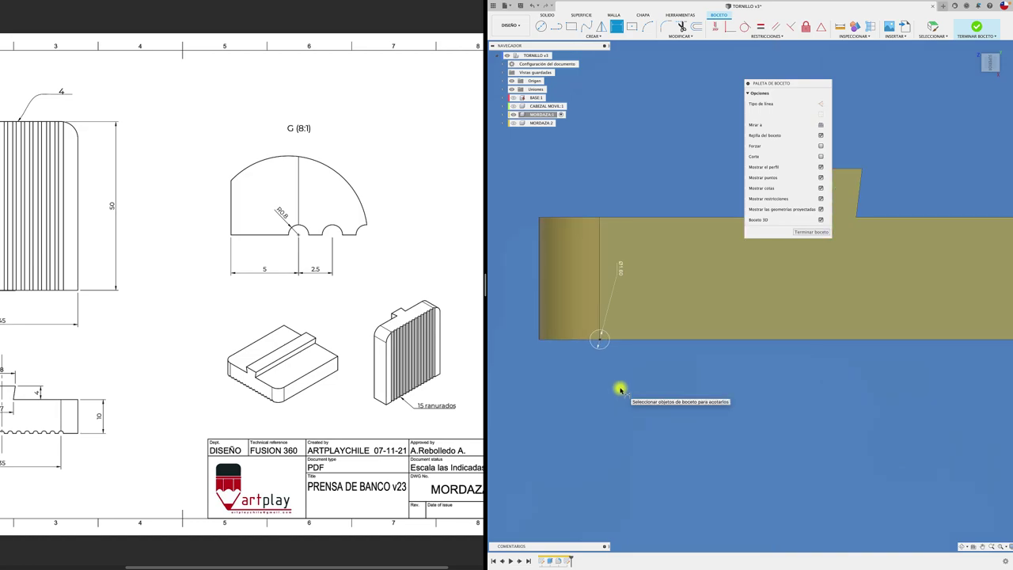
scroll(619, 389, "down", 3)
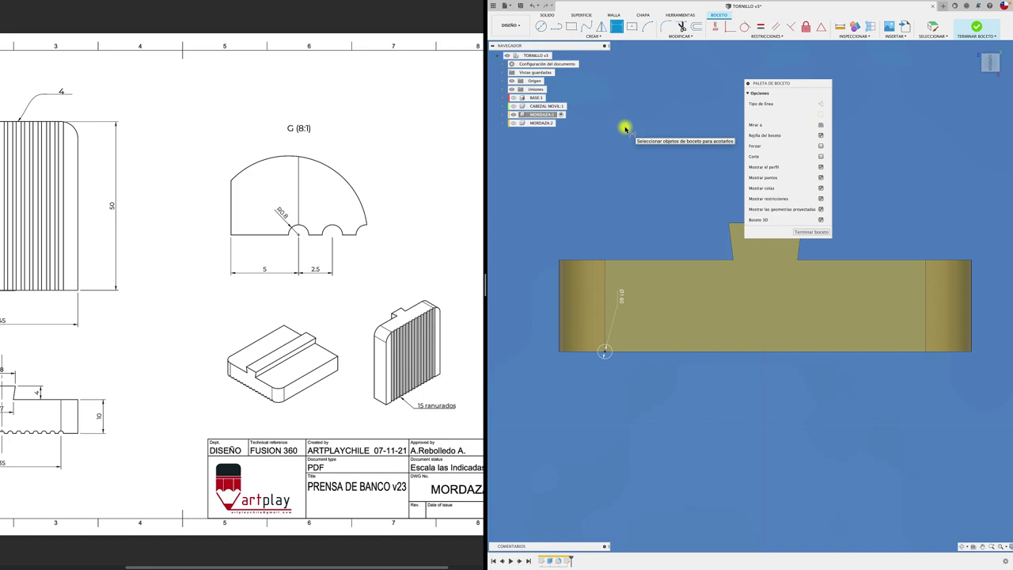
mouse_move(626, 128)
middle_mouse_down("shift")
mouse_move(782, 250)
mouse_move(807, 233)
middle_mouse_up("shift")
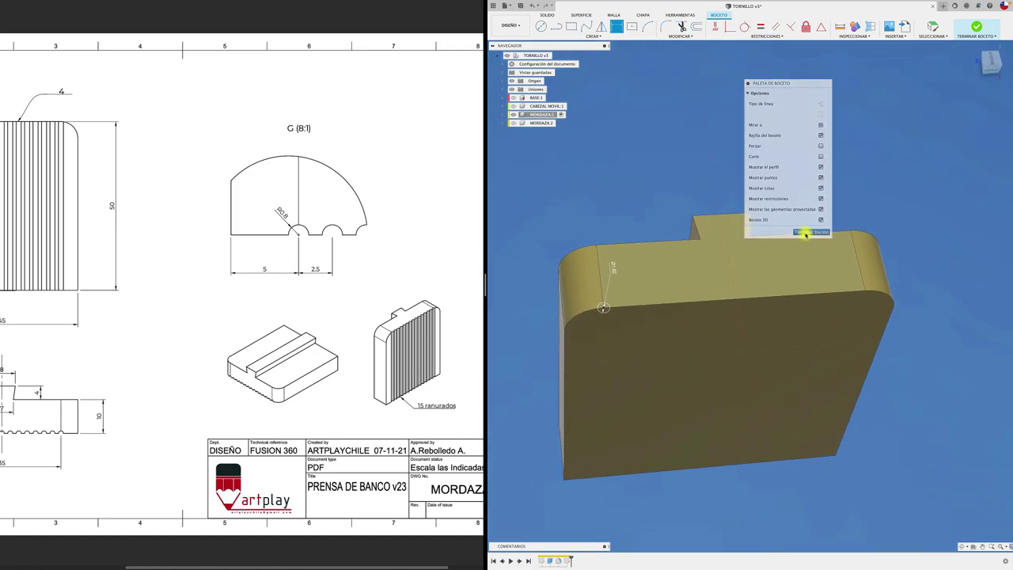
- Finish the sketch and extrude the small circle profile as a cut into the jaw
left_click(811, 232)
left_click(555, 27)
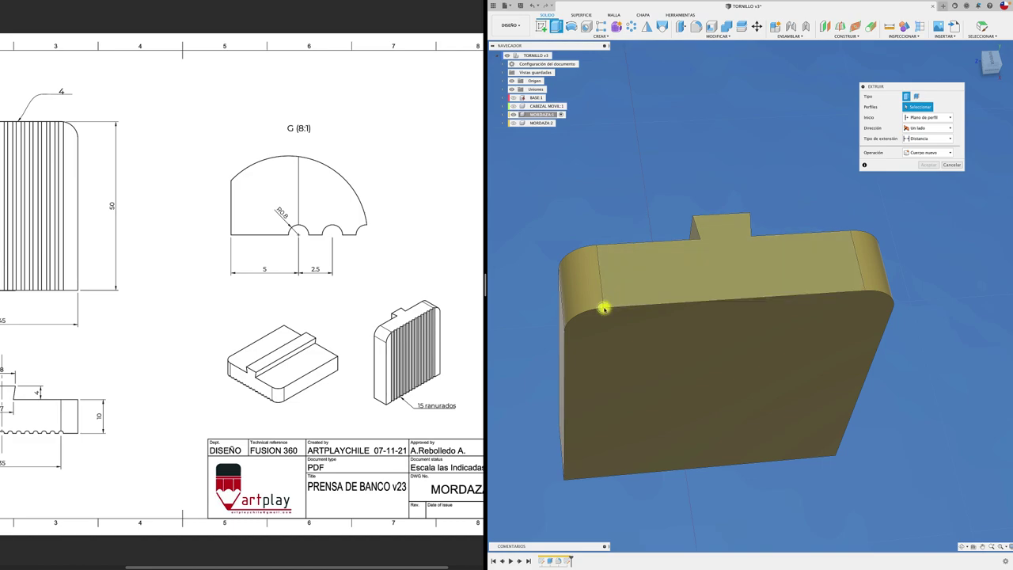
scroll(606, 307, "up", 5)
middle_click_drag(606, 308, 602, 236, "shift")
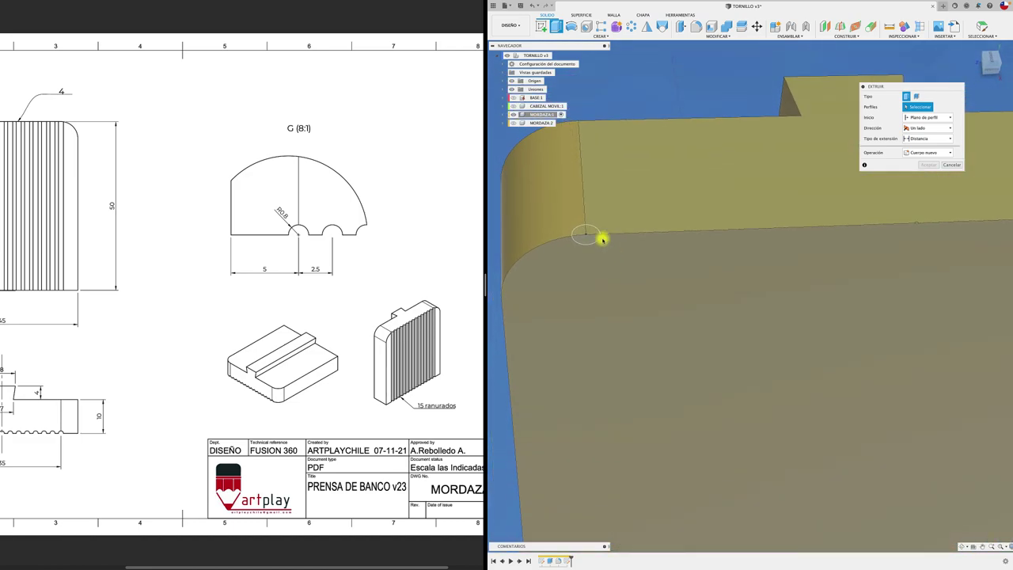
left_click(600, 234)
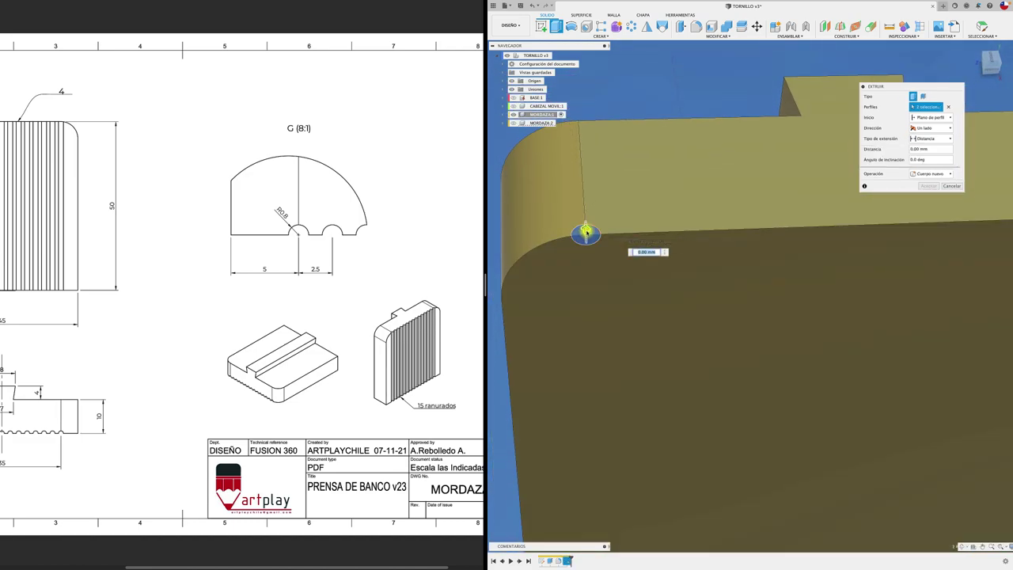
left_click_drag(588, 229, 592, 380)
scroll(590, 379, "down", 5)
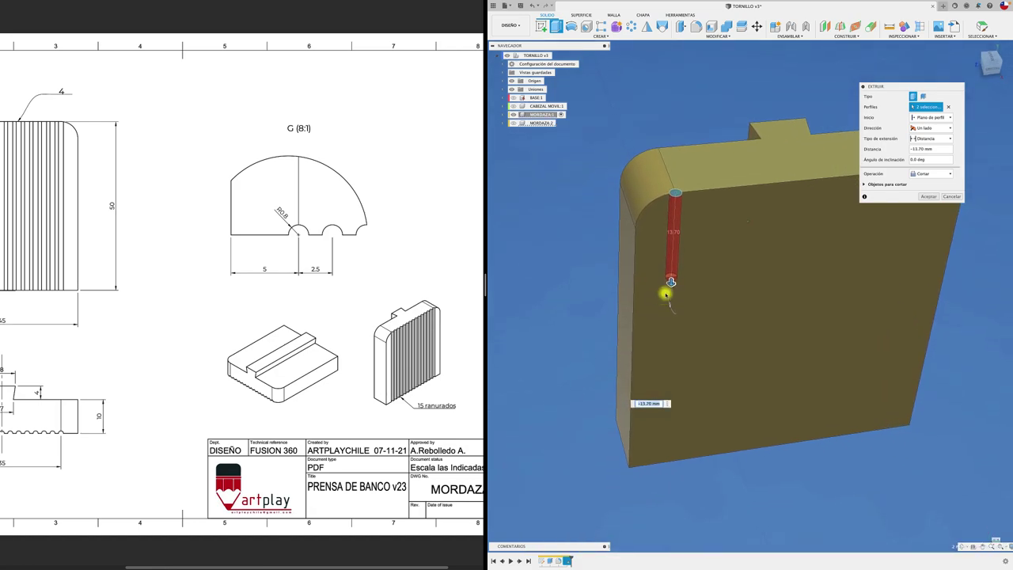
left_click_drag(667, 287, 678, 477)
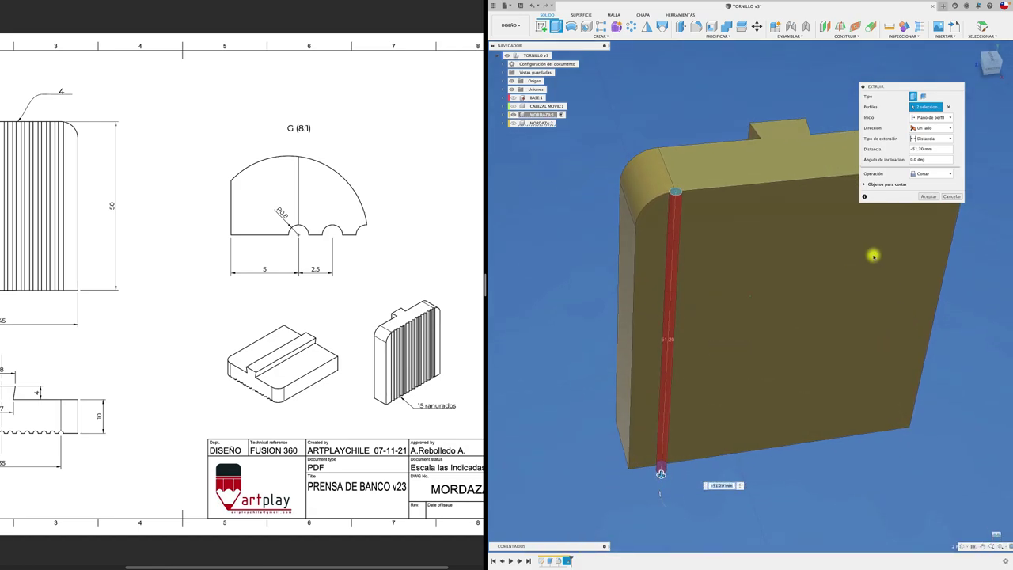
middle_click_drag(879, 255, 865, 188)
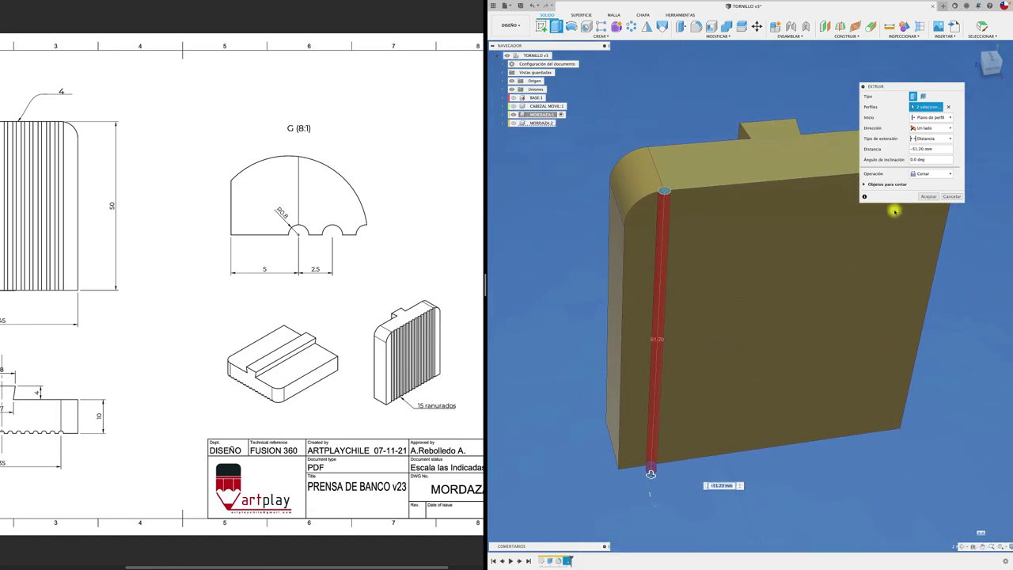
- Set the cut extent to the jaw's far face and accept the groove
left_click(933, 139)
left_click(927, 155)
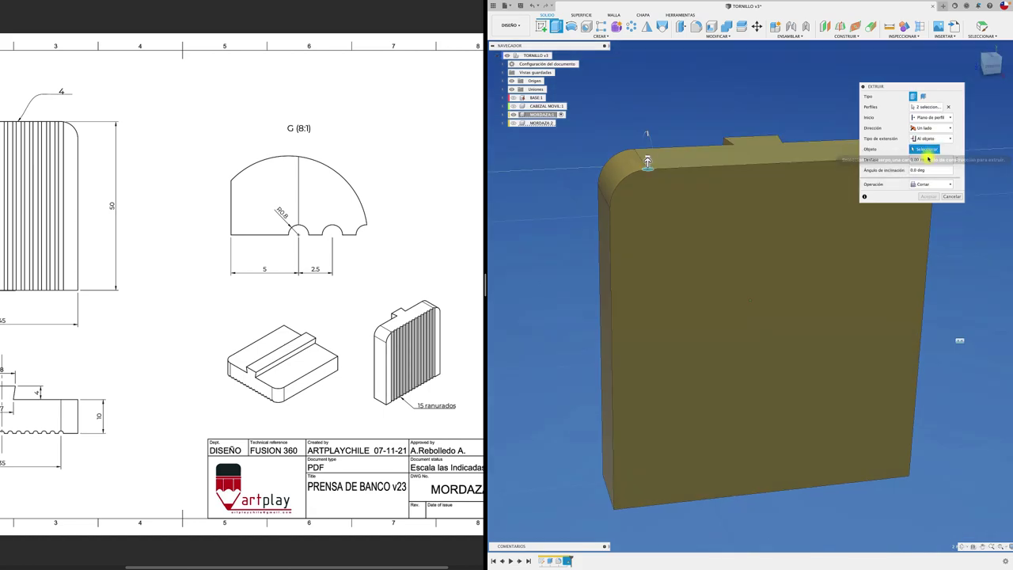
mouse_move(918, 237)
middle_mouse_down("shift")
mouse_move(904, 419)
mouse_move(923, 211)
mouse_move(607, 203)
middle_mouse_up("shift")
left_click(899, 415)
left_click(925, 217)
scroll(95, 391, "left", 2)
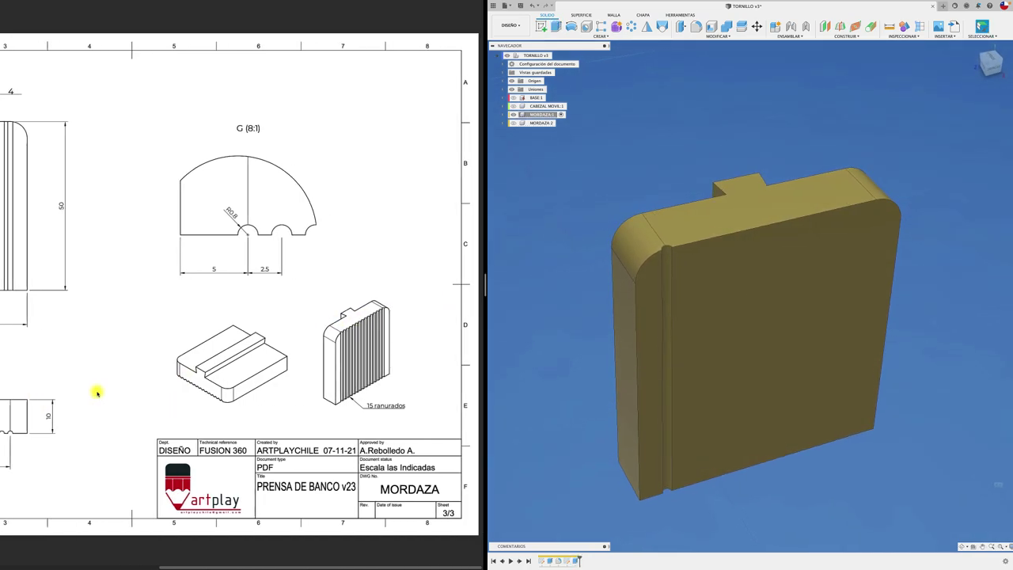
scroll(95, 391, "left", 2)
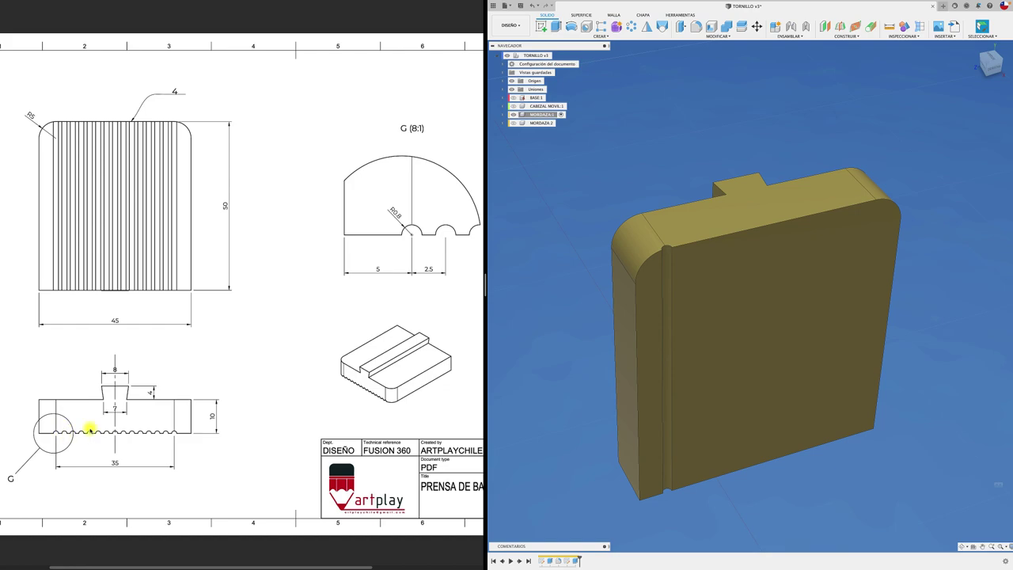
scroll(106, 409, "right", 3)
scroll(109, 413, "right", 3)
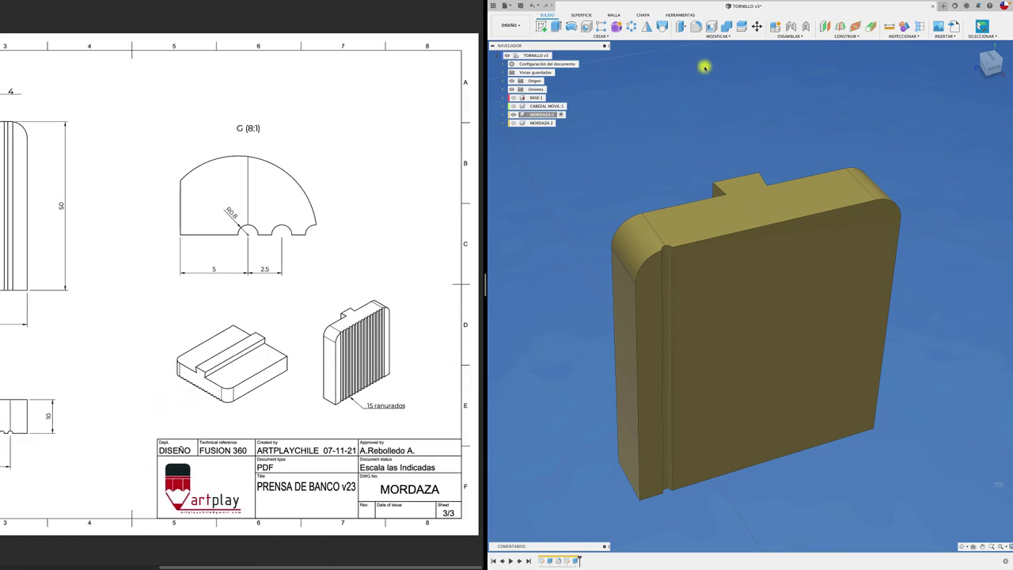
- Start a rectangular pattern of the groove face, directed across the jaw
left_click(601, 34)
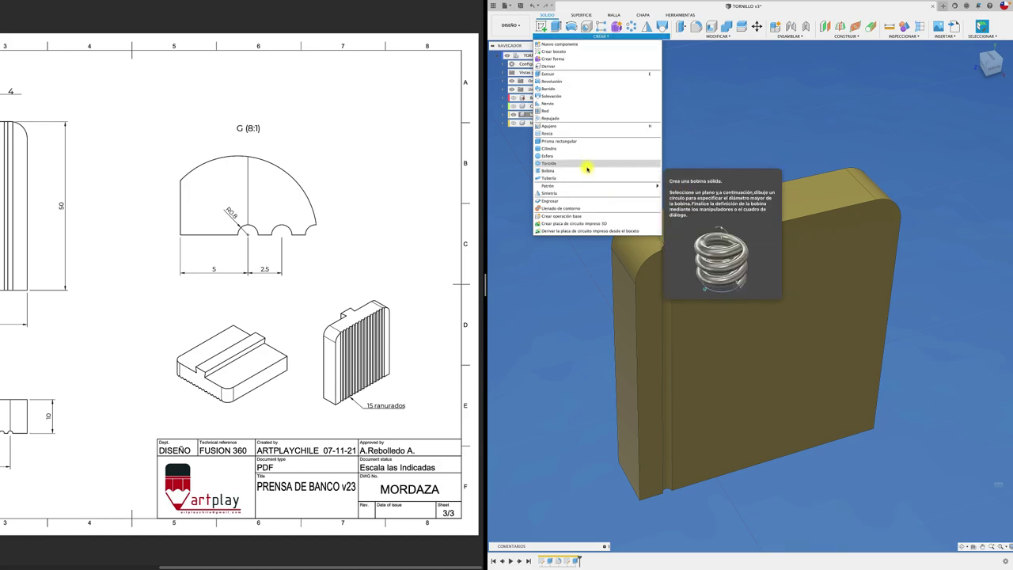
mouse_move(570, 185)
left_click(675, 184)
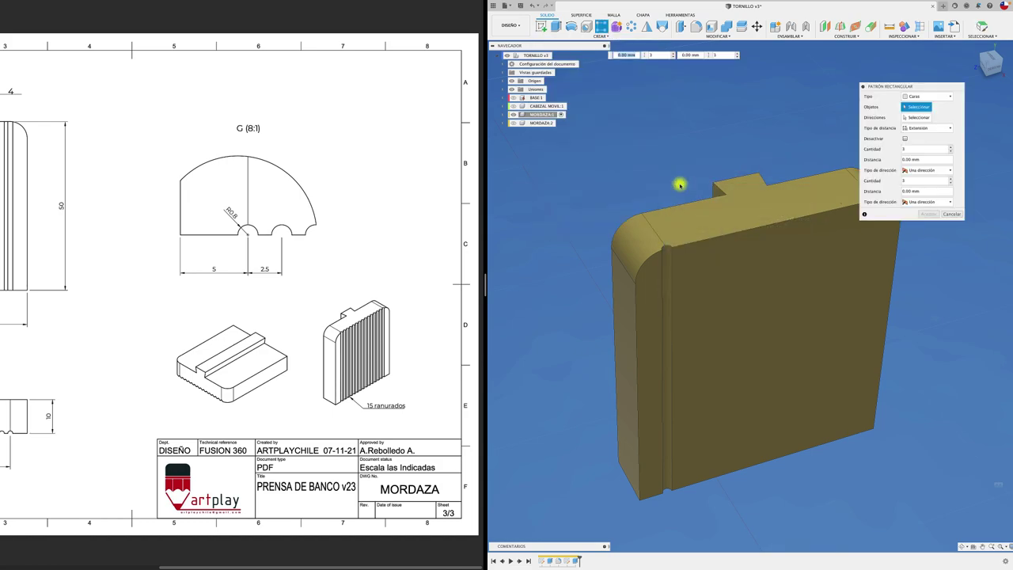
middle_click_drag(680, 185, 791, 197, "shift")
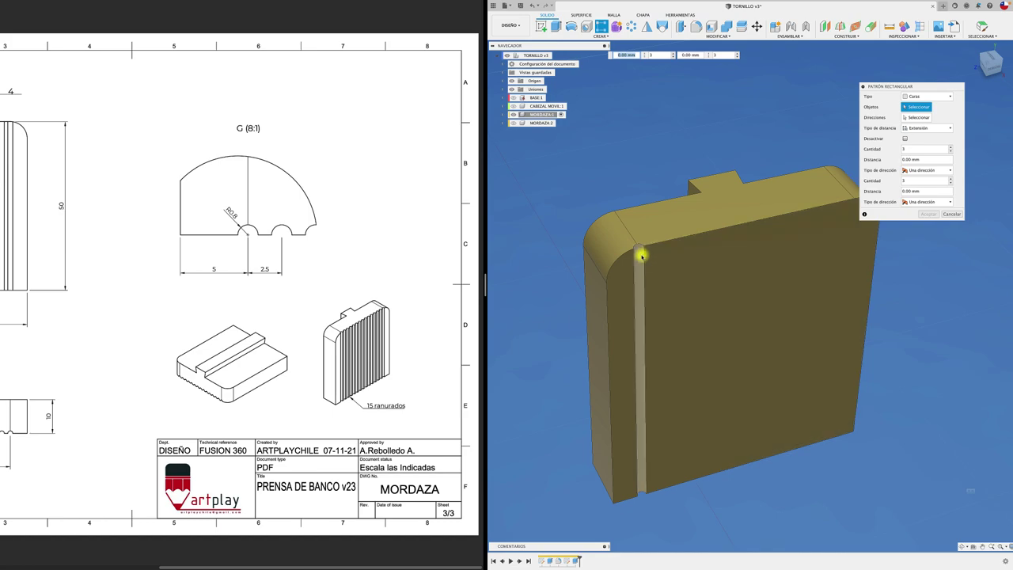
left_click(641, 254)
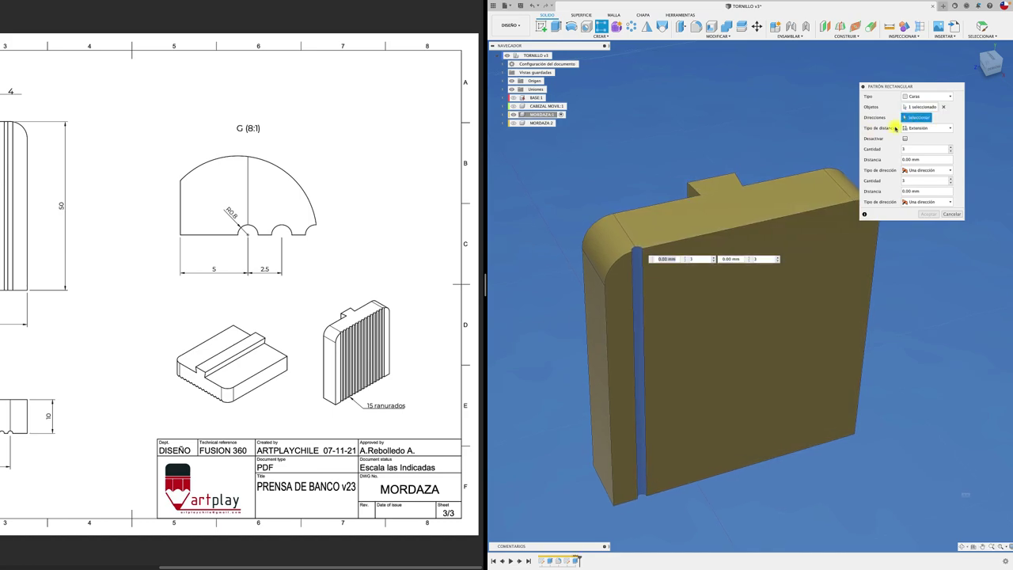
left_click(754, 225)
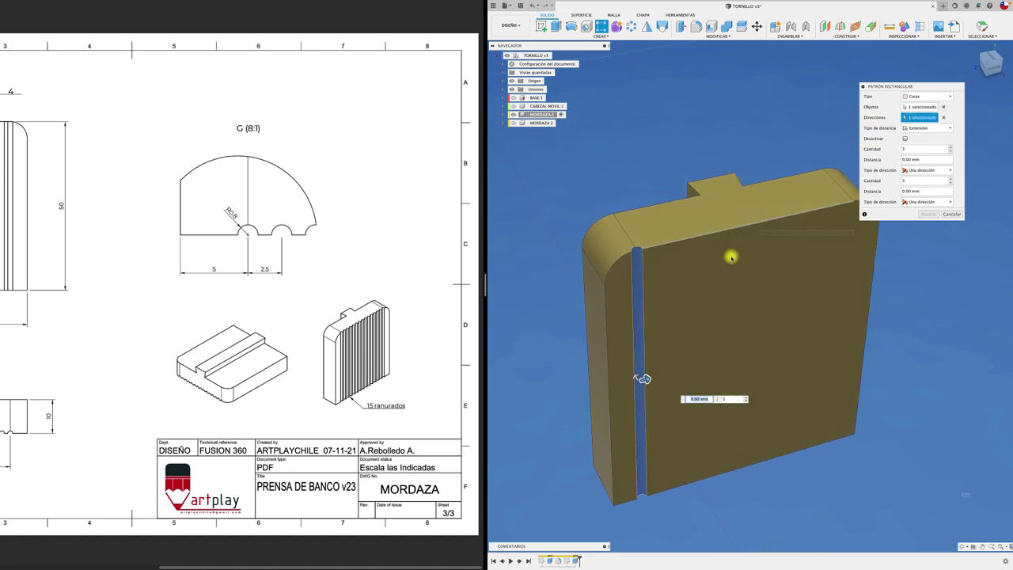
left_click_drag(646, 380, 798, 318)
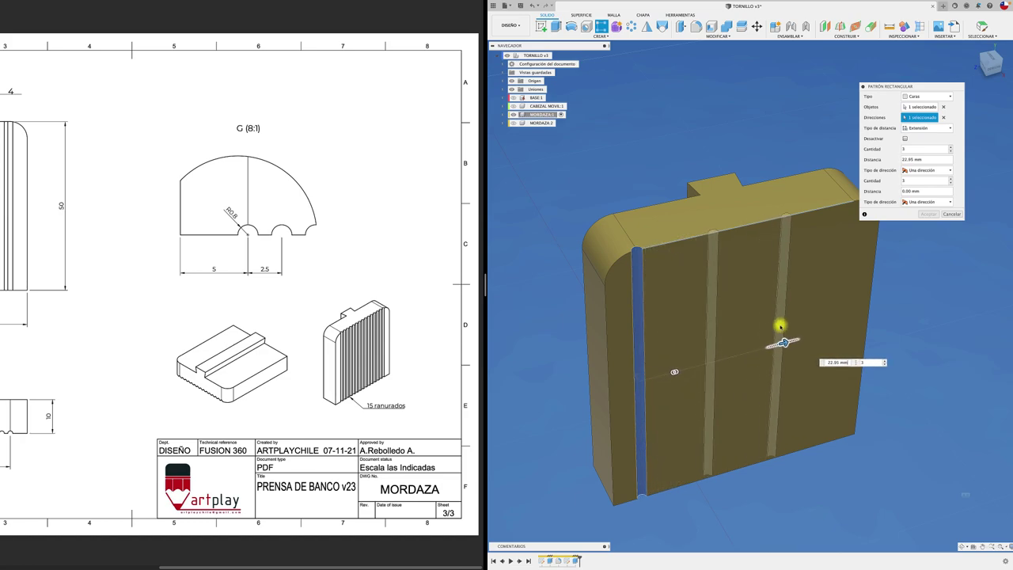
- Set the pattern to 15 grooves over 35 mm and confirm it
middle_click_drag(796, 256, 833, 239, "shift")
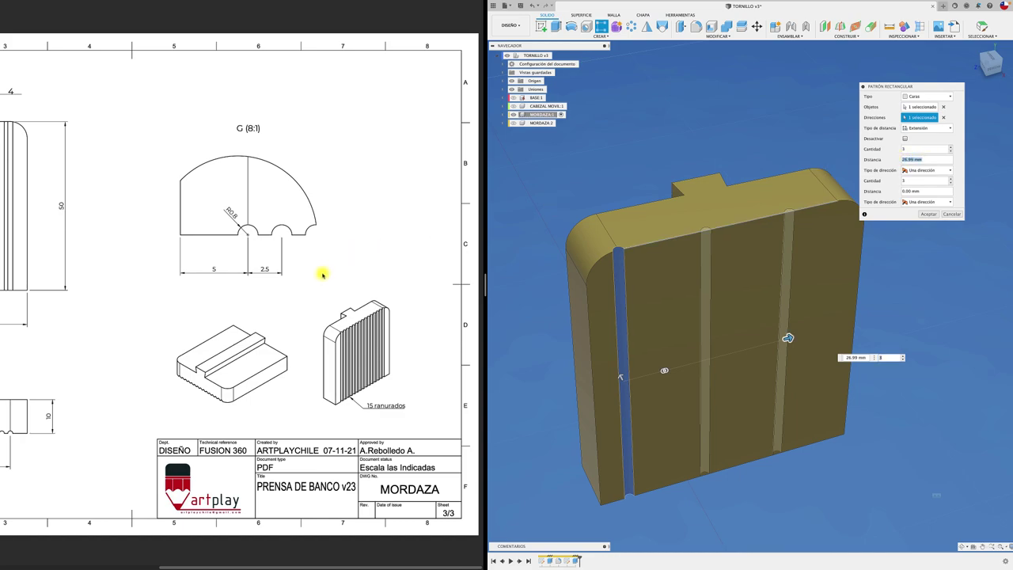
scroll(323, 273, "left", 2)
scroll(323, 273, "left", 5)
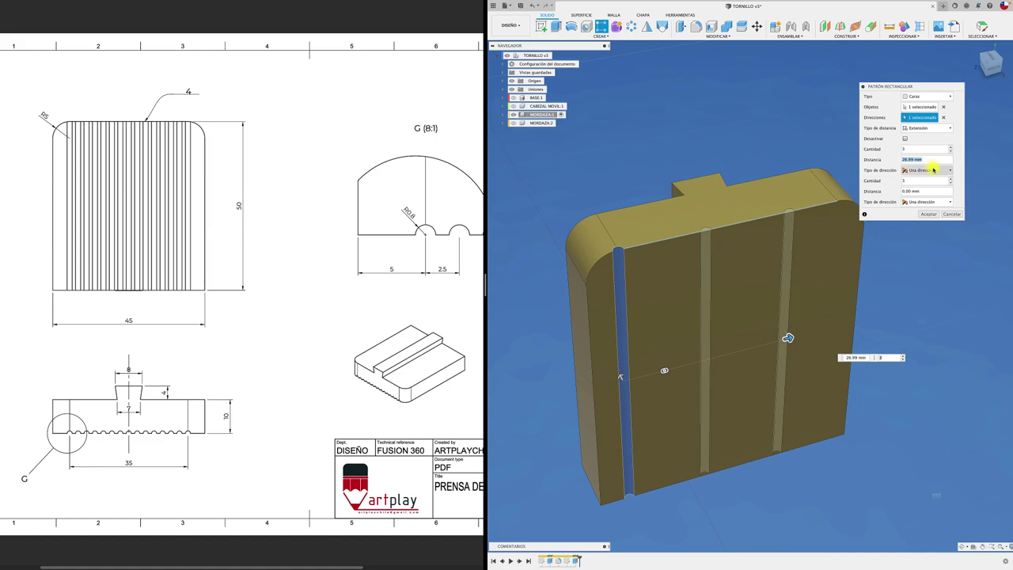
type("35")
key("Return")
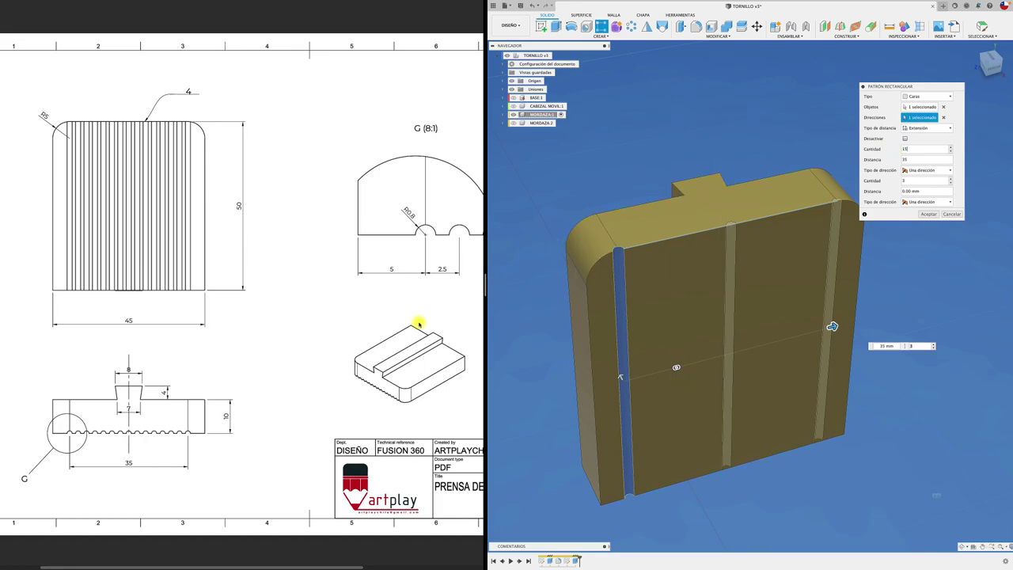
key("Return")
scroll(390, 338, "right", 5)
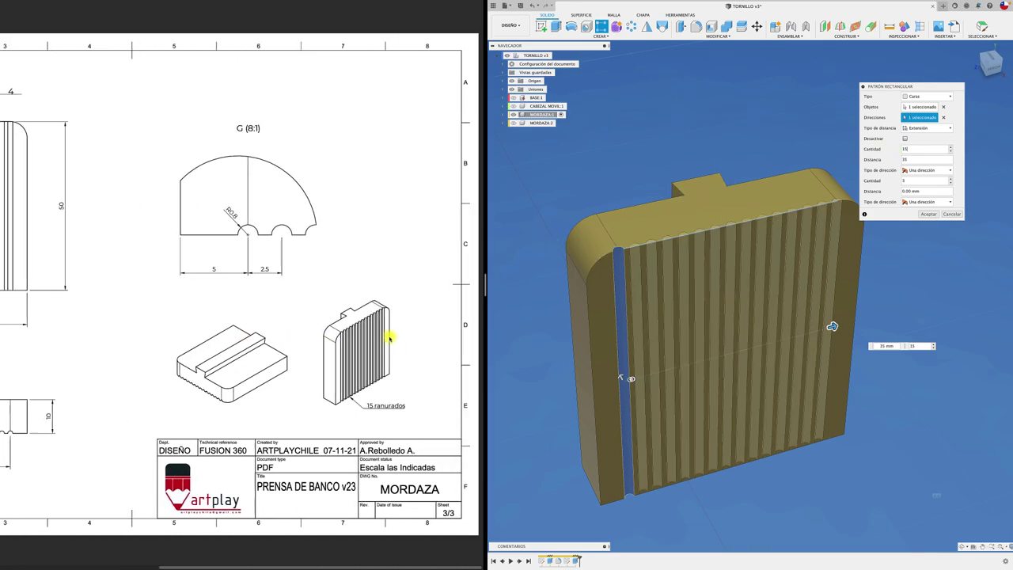
left_click(928, 214)
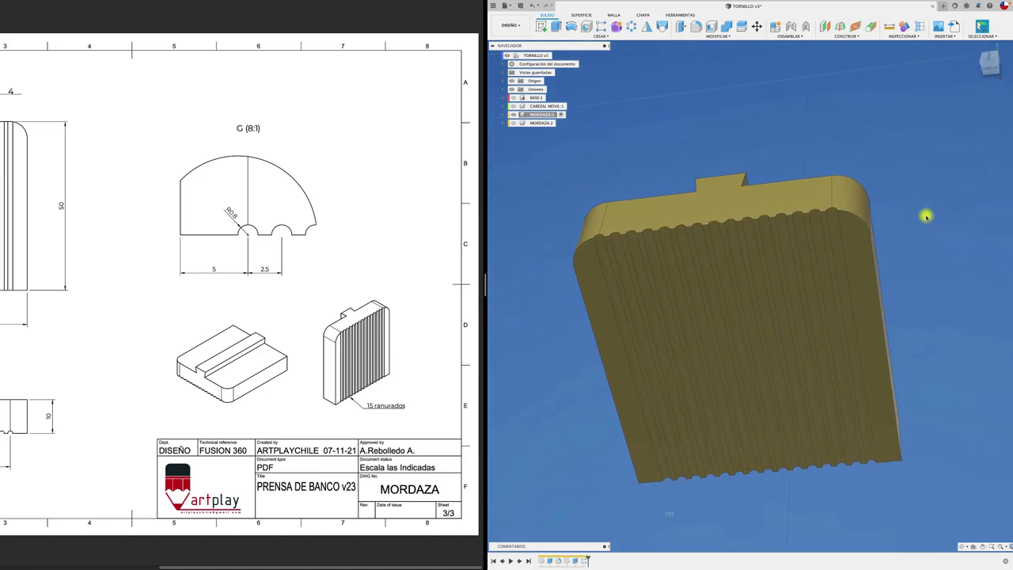
- Unisolate MORDAZA:1, select the TORNILLO root, and drag the movable jaw toward the fixed jaw
right_click(546, 115)
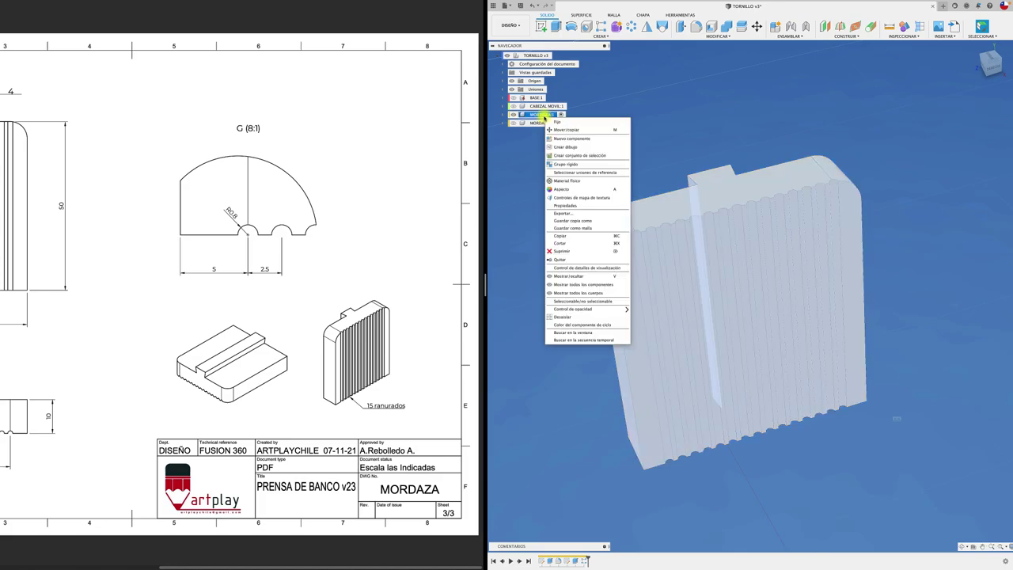
left_click(565, 318)
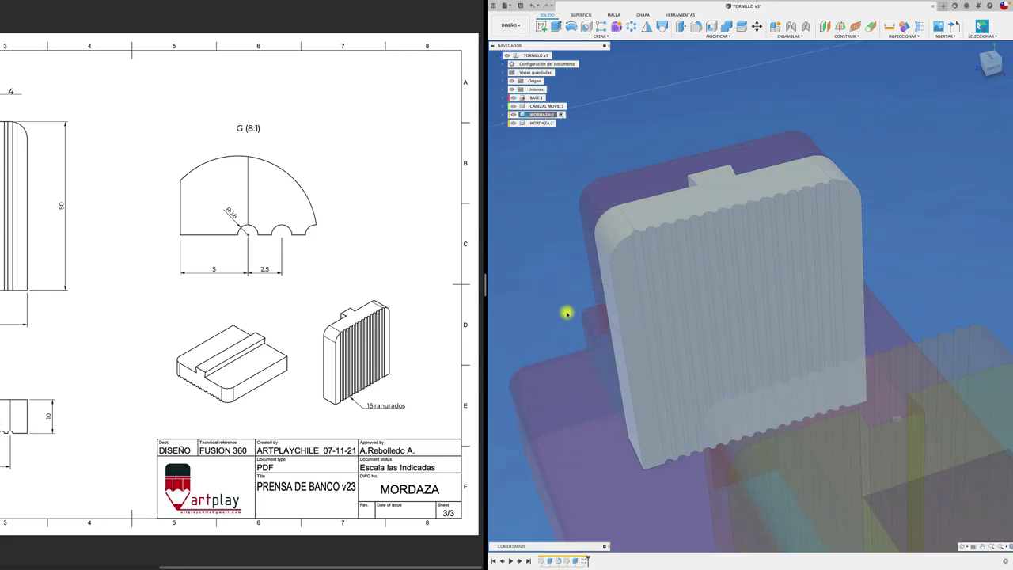
left_click(543, 55)
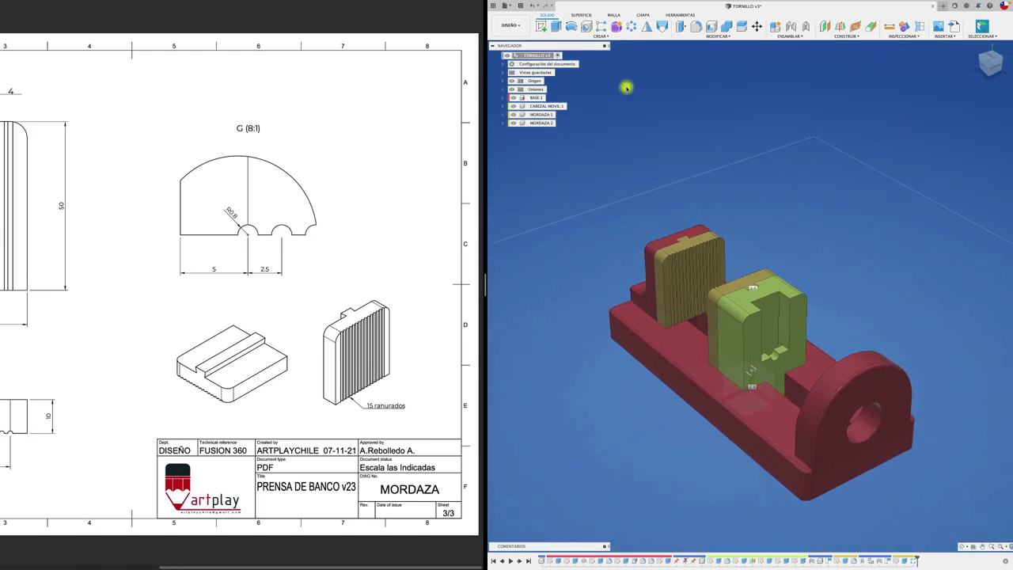
mouse_move(755, 363)
left_mouse_down()
mouse_move(745, 331)
mouse_move(780, 340)
left_mouse_up()
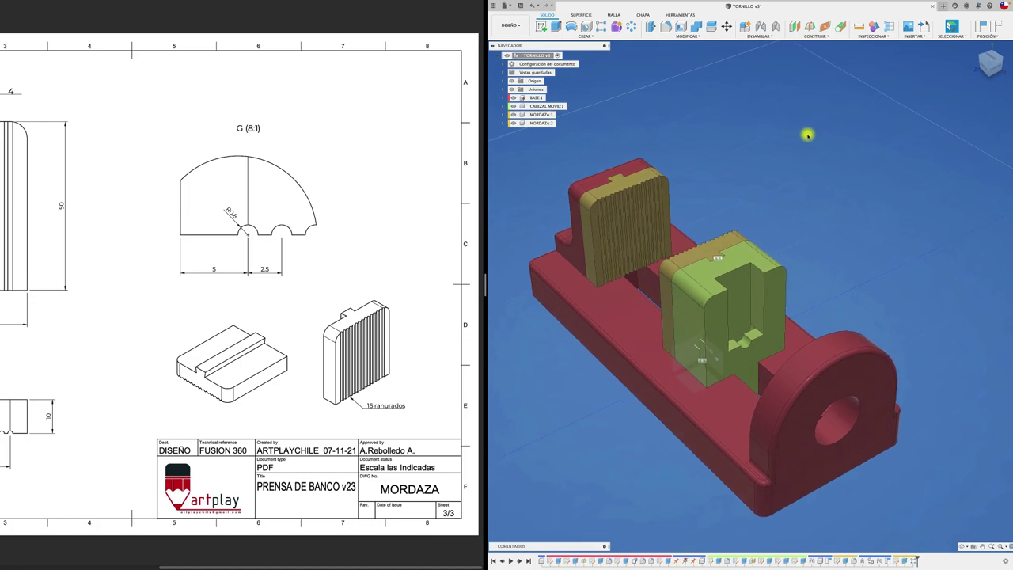
left_click(762, 36)
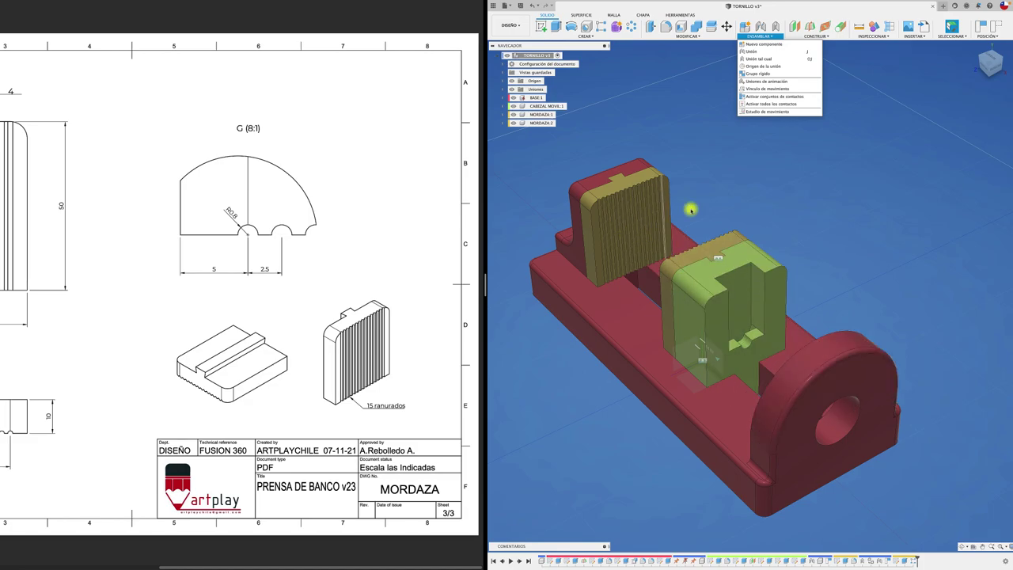
- Enable contact sets and create one between the movable jaw and the base
left_click(757, 98)
right_click(549, 83)
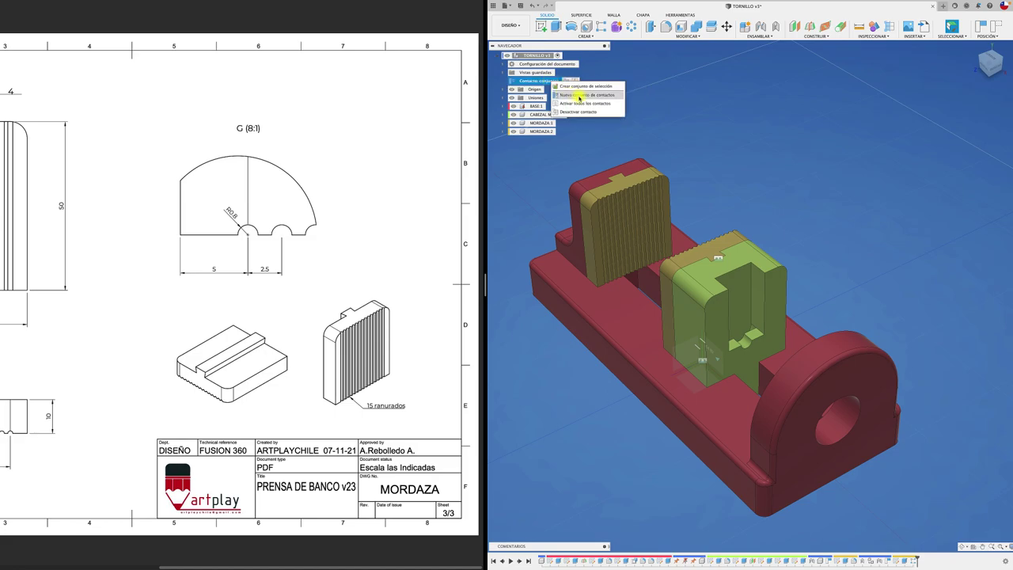
left_click(581, 95)
left_click(776, 247)
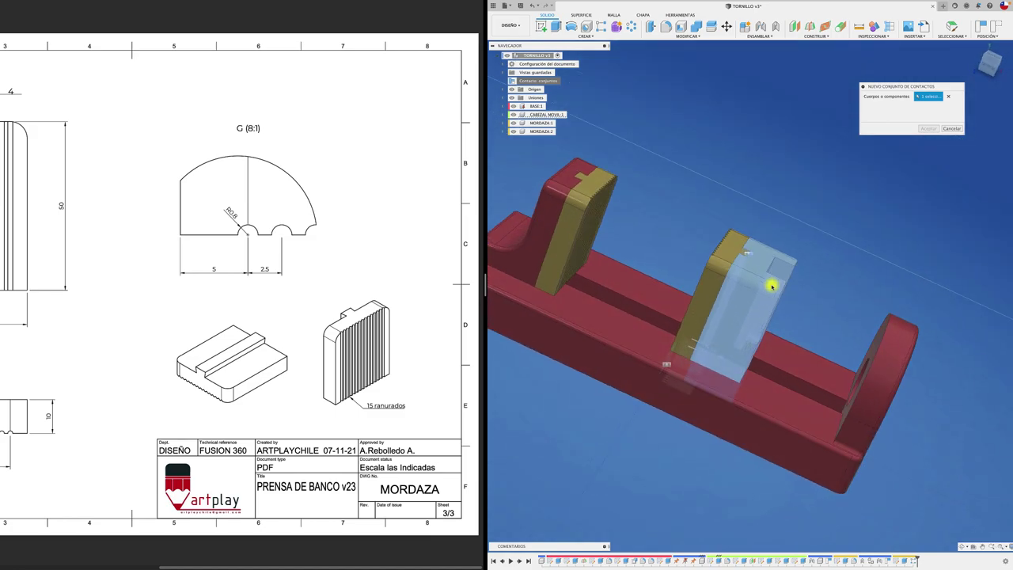
middle_click_drag(772, 286, 866, 330, "shift")
left_click(869, 329)
middle_click_drag(860, 245, 861, 233, "shift")
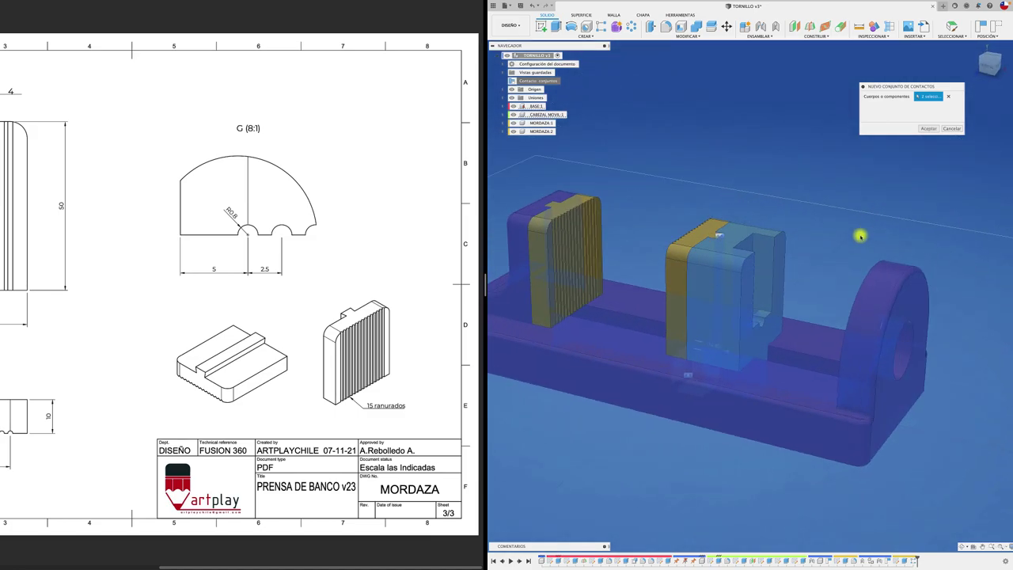
left_click(928, 129)
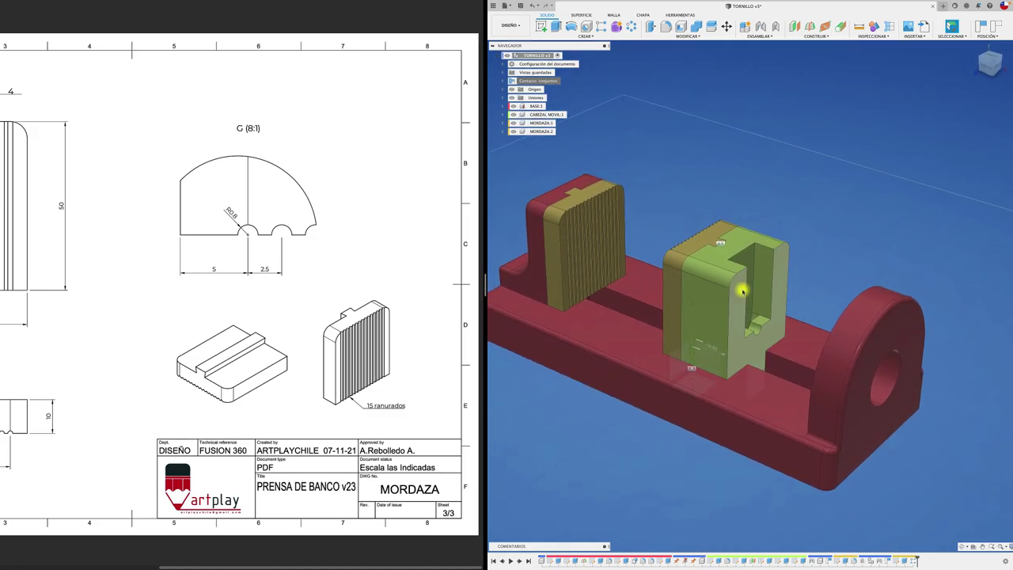
- Drag the movable jaw along the base toward the fixed jaw to test sliding
middle_click_drag(790, 301, 871, 350, "shift")
left_click_drag(871, 350, 911, 369)
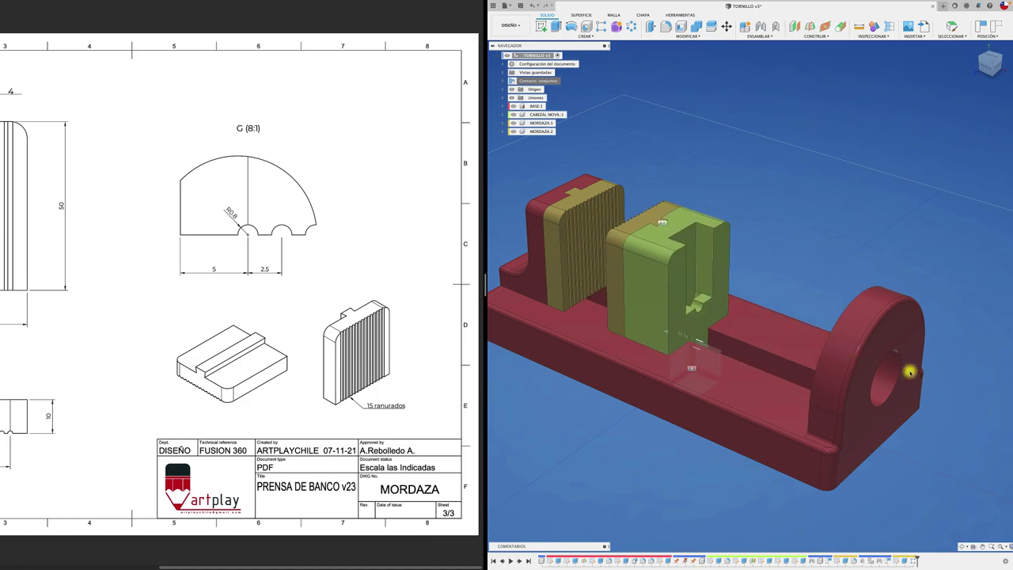
mouse_move(911, 369)
middle_mouse_down("shift")
mouse_move(1009, 462)
mouse_move(813, 364)
mouse_move(866, 319)
middle_mouse_up("shift")
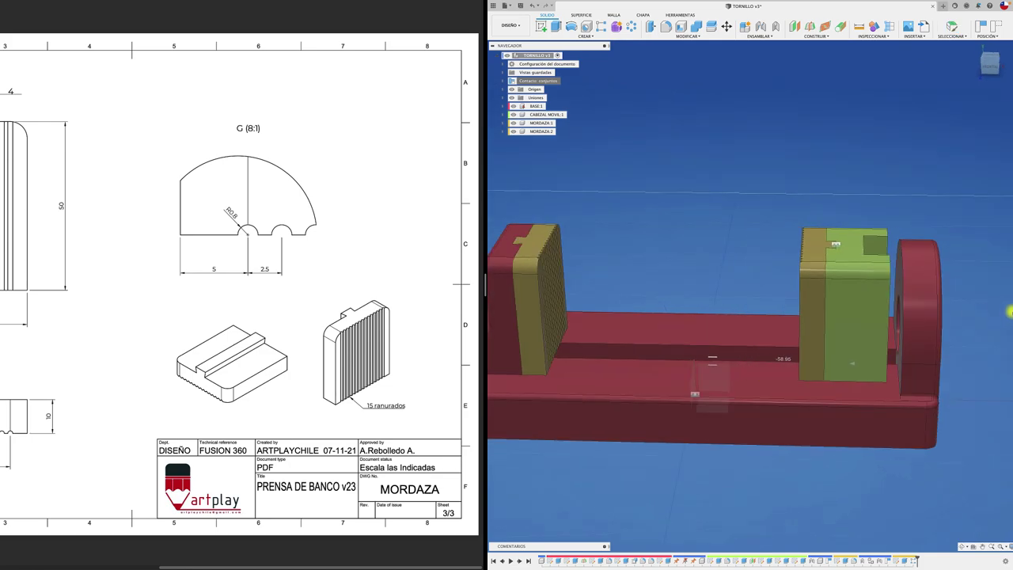
mouse_move(957, 312)
left_mouse_down()
mouse_move(557, 319)
mouse_move(425, 309)
mouse_move(644, 296)
mouse_move(430, 294)
mouse_move(696, 300)
left_mouse_up()
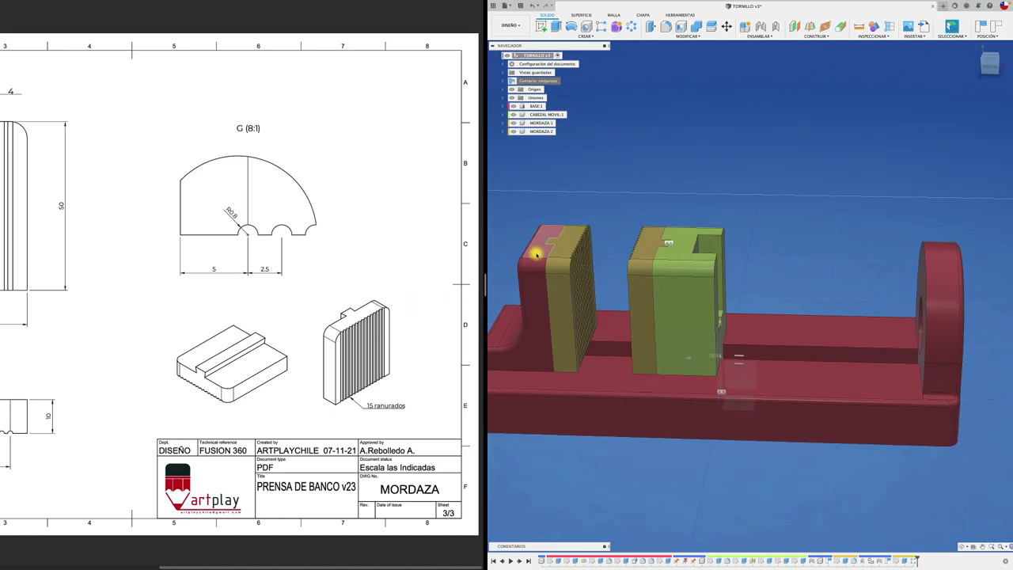
mouse_move(536, 254)
middle_mouse_down("shift")
mouse_move(559, 245)
mouse_move(550, 256)
middle_mouse_up("shift")
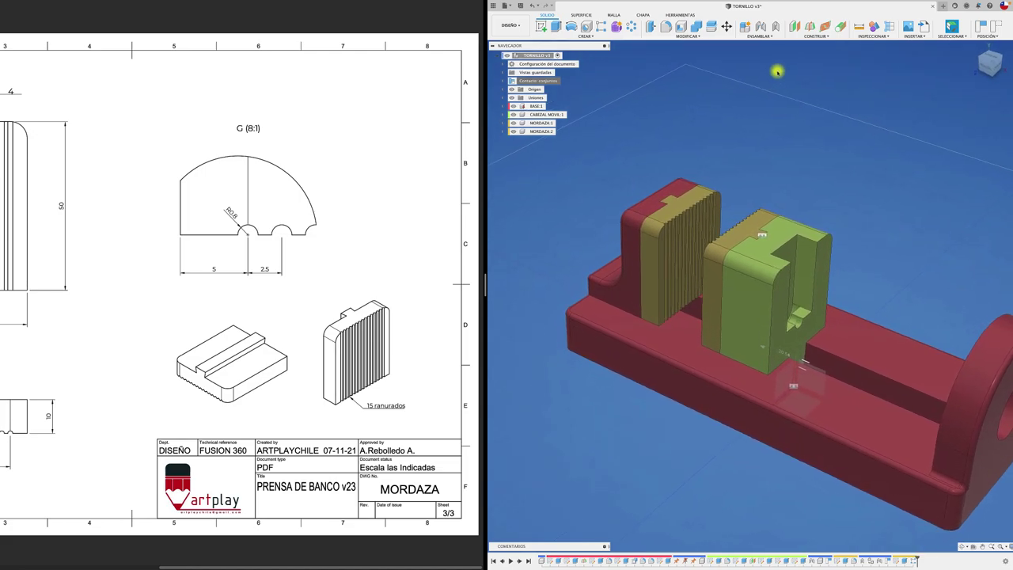
scroll(777, 72, "up", 2)
- Create a contact set for the two MORDAZA jaws and slide the movable jaw against the fixed one
left_click(761, 37)
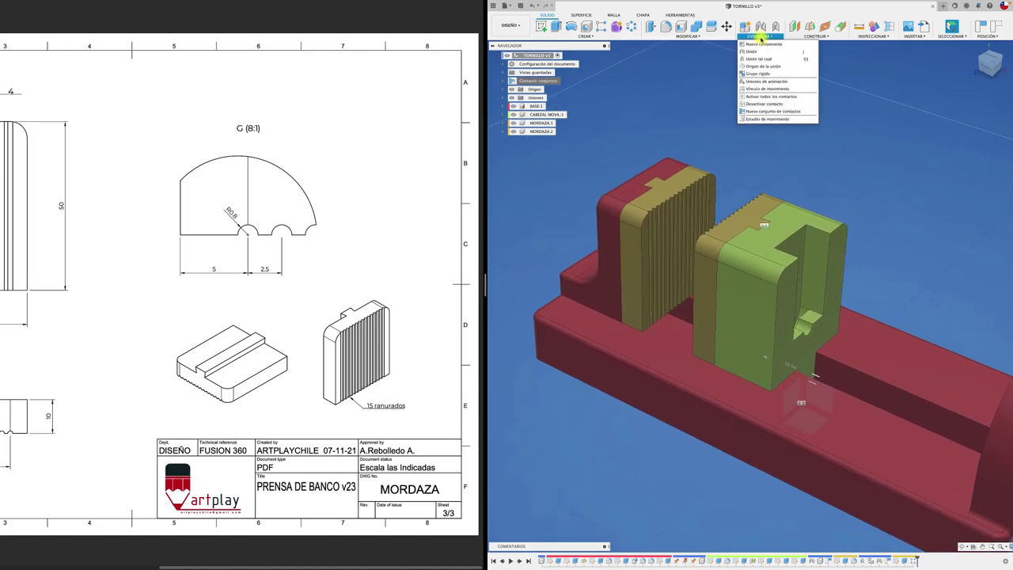
right_click(544, 81)
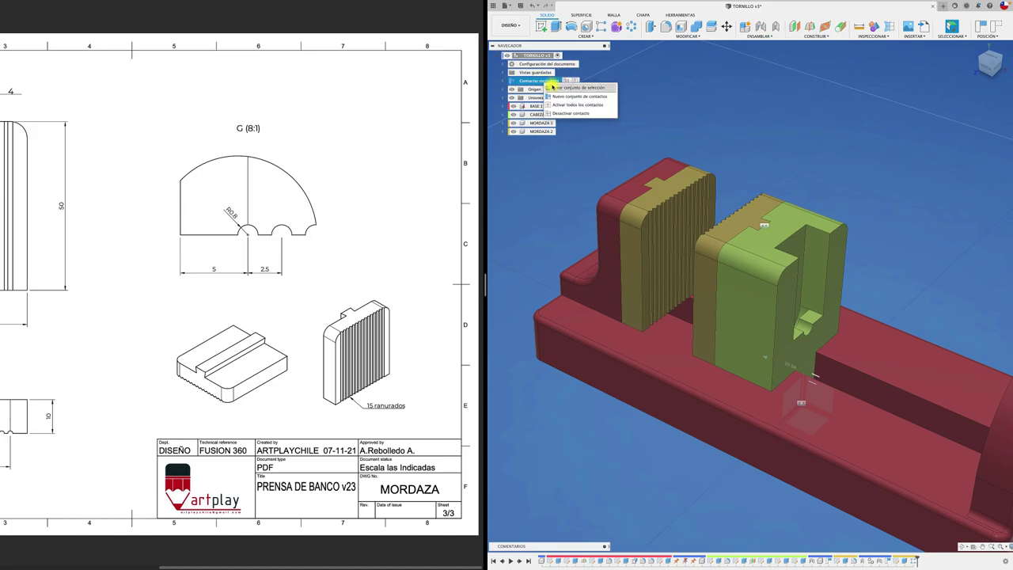
left_click(591, 96)
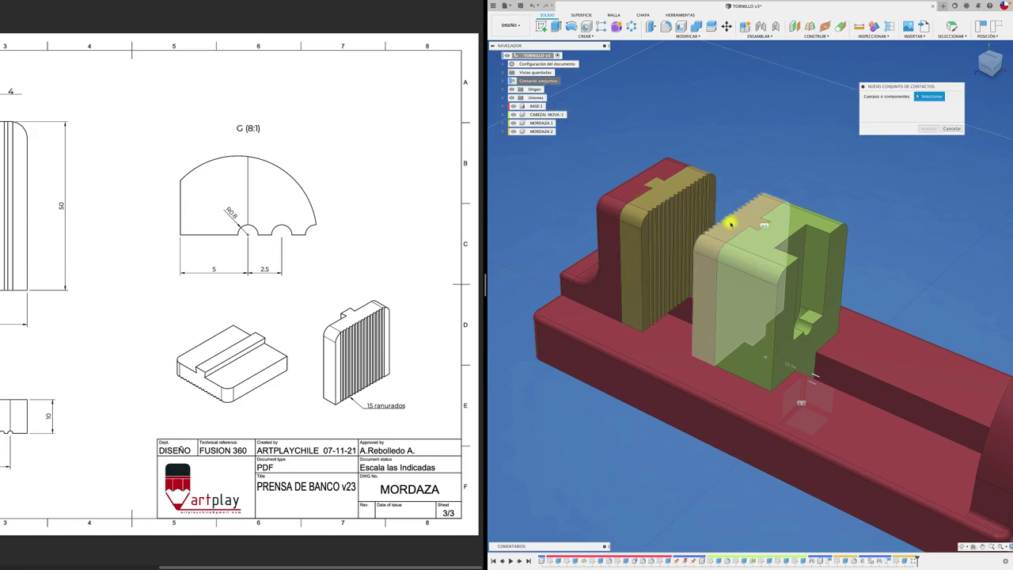
left_click(729, 222)
left_click(681, 182)
left_click(930, 129)
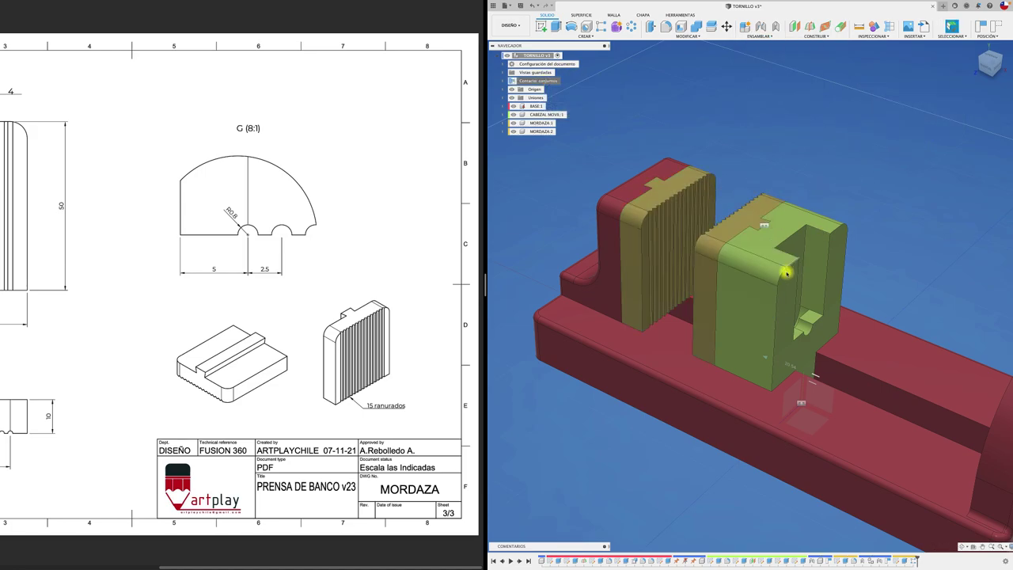
mouse_move(780, 271)
left_mouse_down()
mouse_move(672, 275)
mouse_move(803, 373)
mouse_move(936, 358)
mouse_move(570, 226)
mouse_move(631, 248)
left_mouse_up()
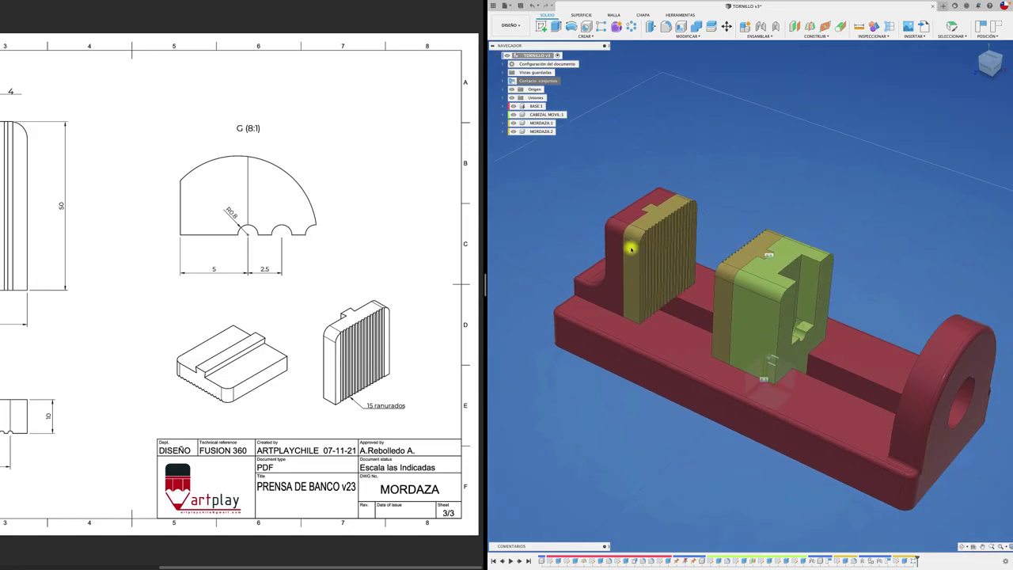
- From the front view, slide the movable jaw back along the rail, then return to the home view
left_click(989, 69)
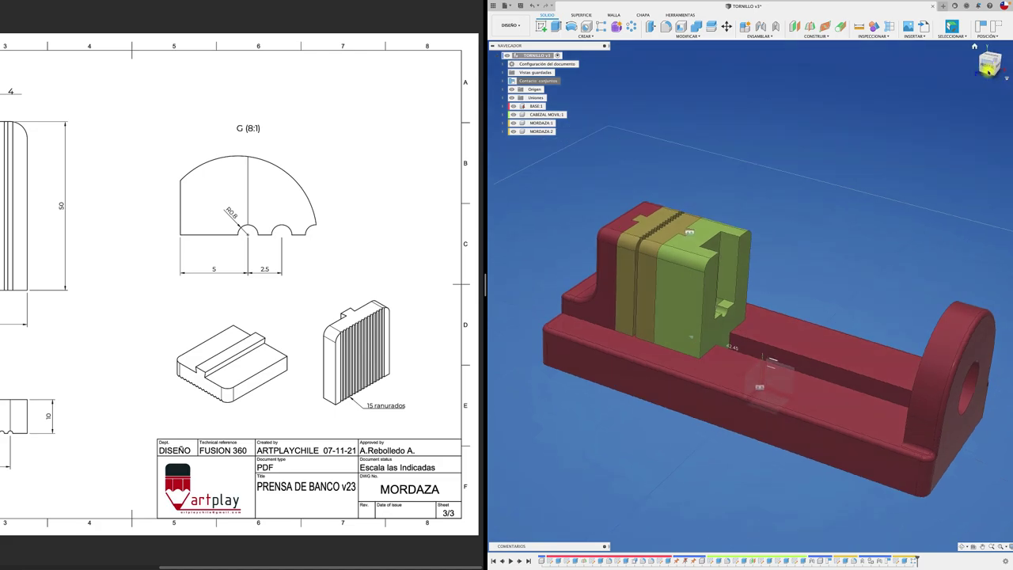
mouse_move(686, 317)
left_mouse_down()
mouse_move(1002, 312)
mouse_move(966, 332)
mouse_move(507, 317)
mouse_move(799, 302)
left_mouse_up()
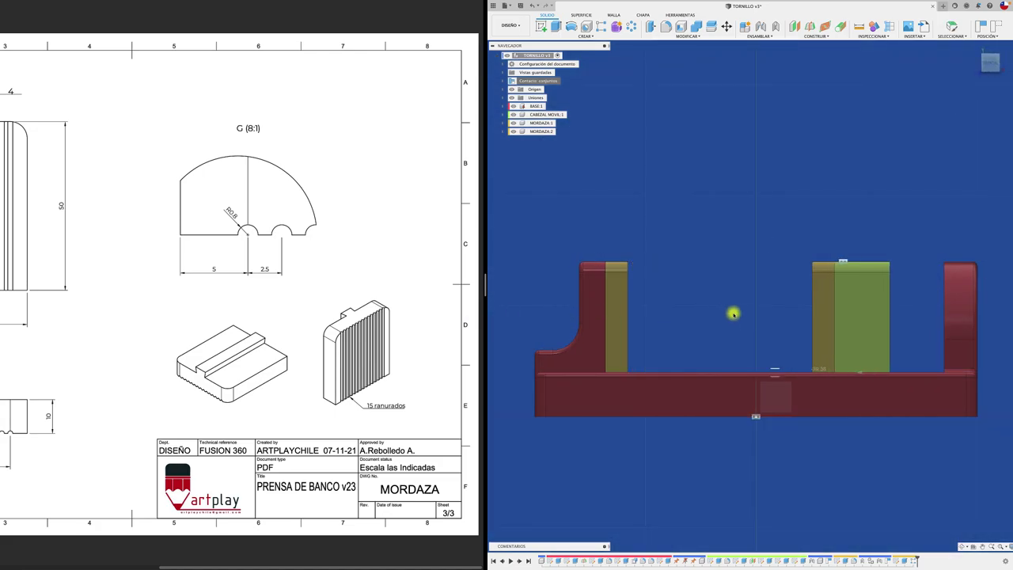
key("F6")
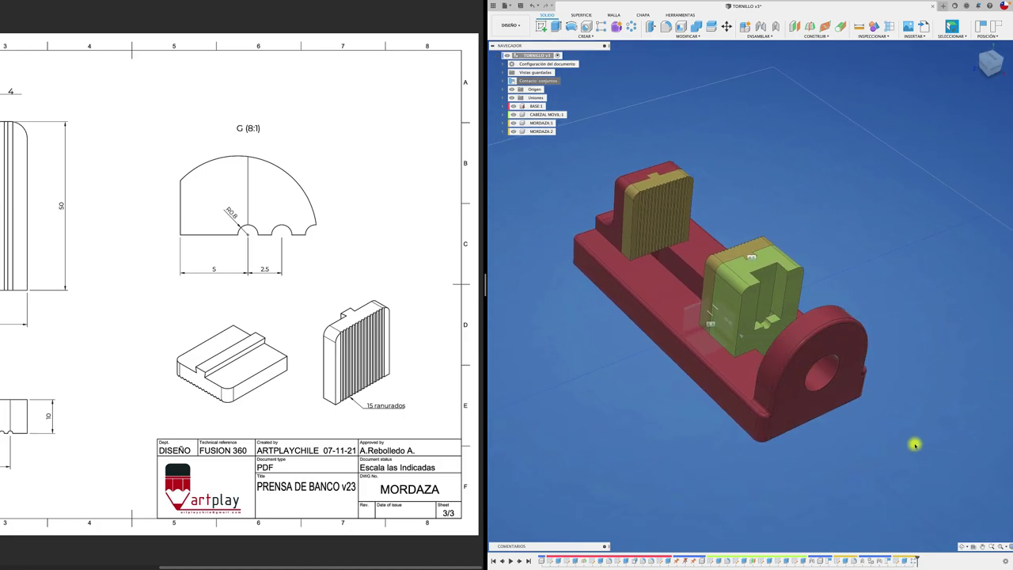
scroll(833, 379, "down", 2)
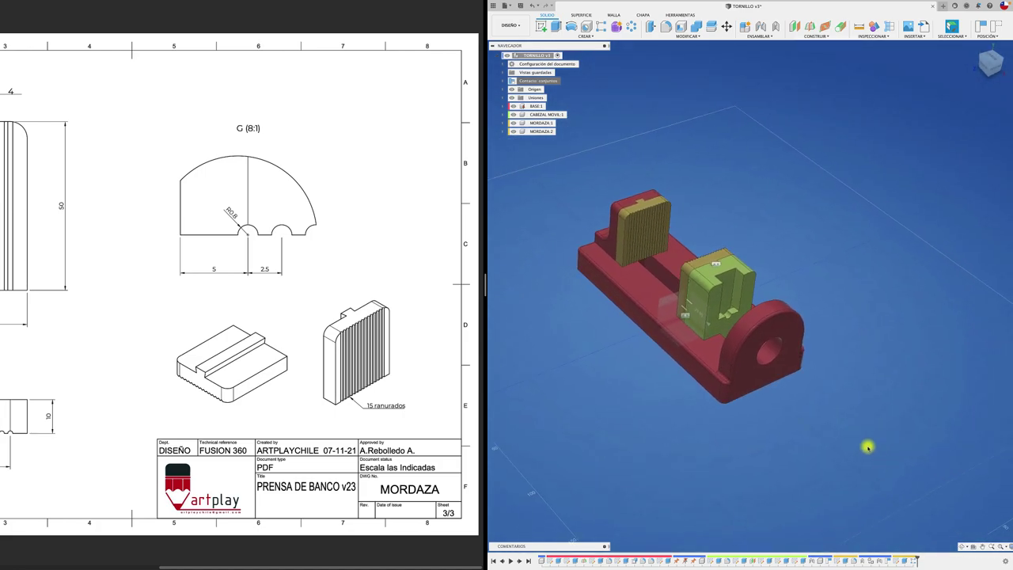